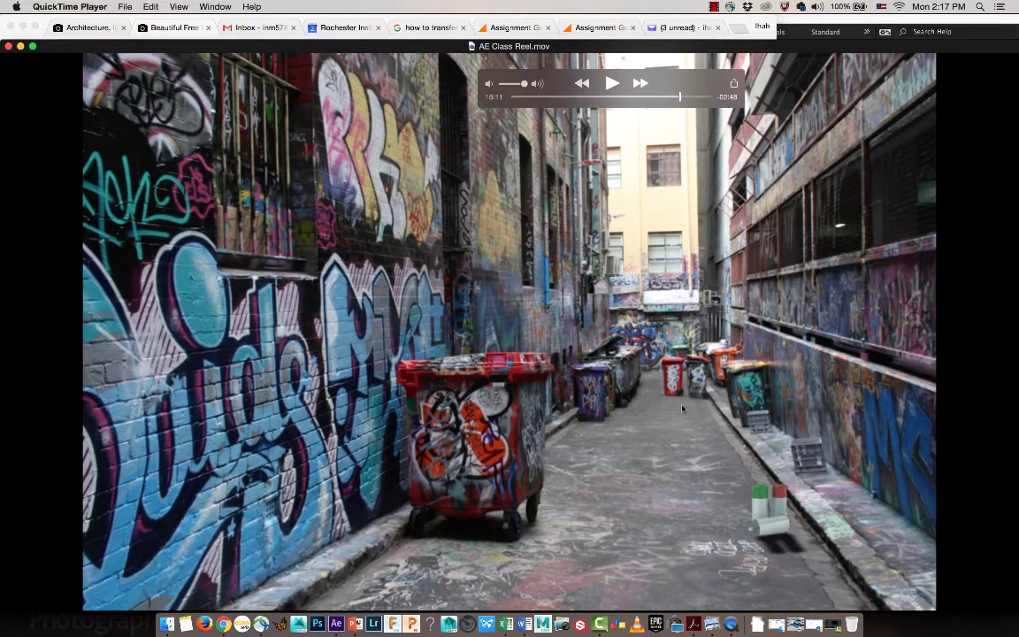
Review the graffiti alley and old street shots in AE Class Reel.mov, moving the playback controls clear of the picture
key(space)
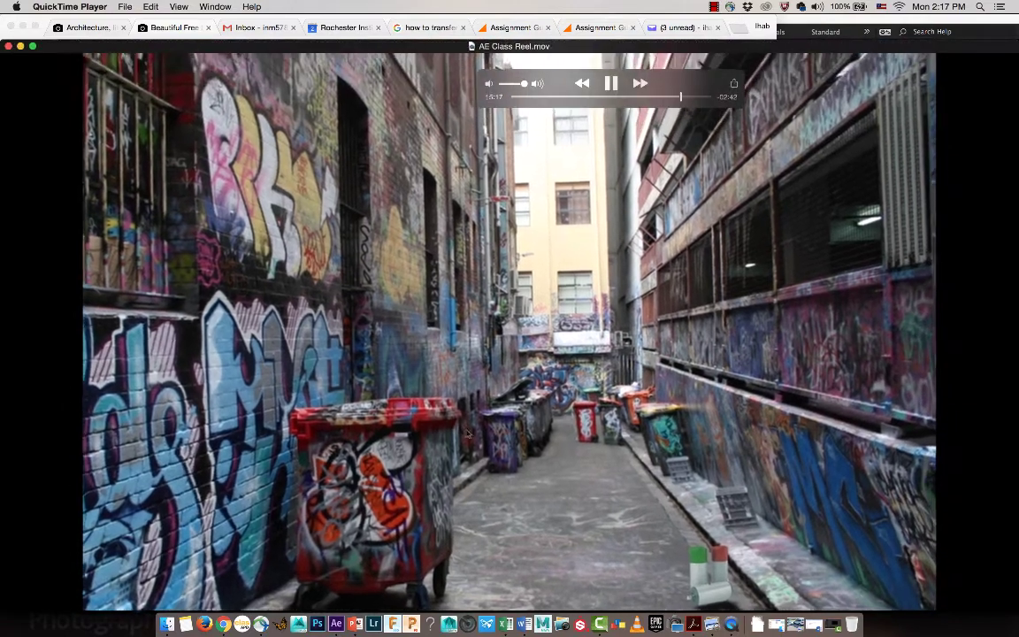
key(space)
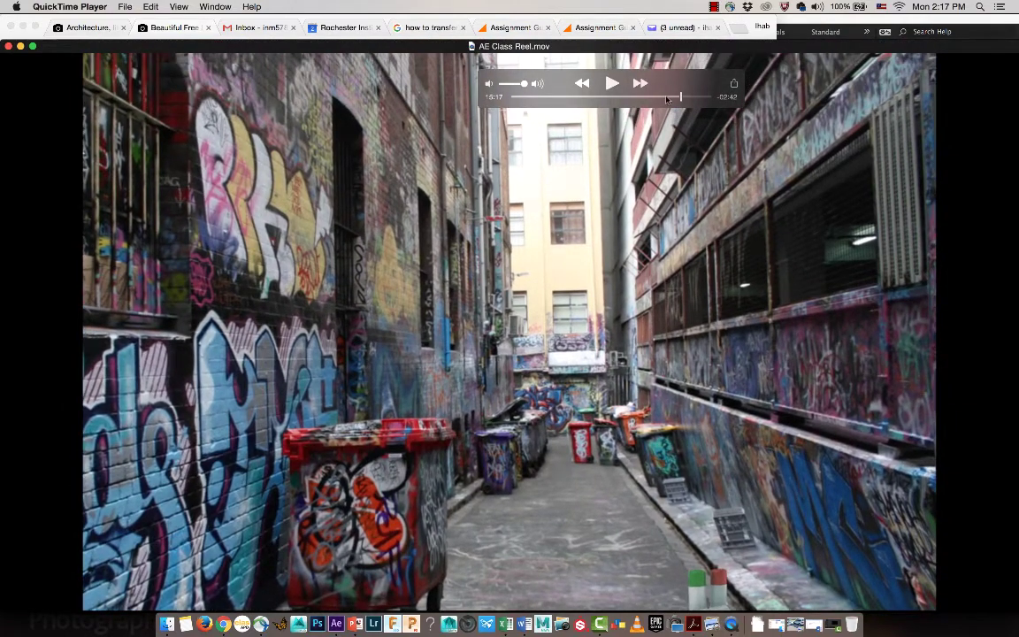
drag(667, 97, 672, 100)
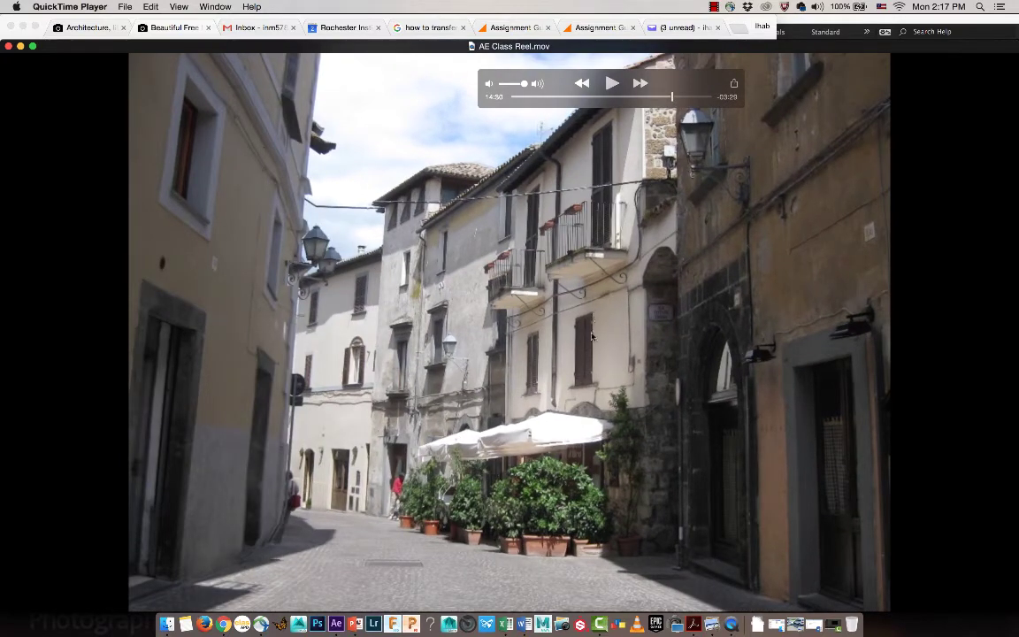
key(space)
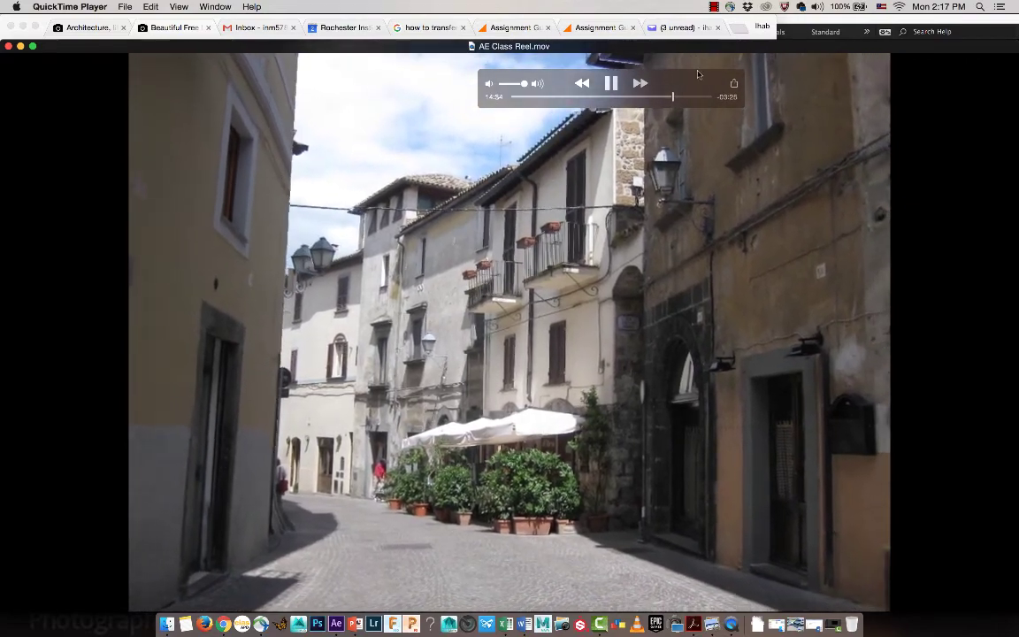
drag(709, 79, 979, 580)
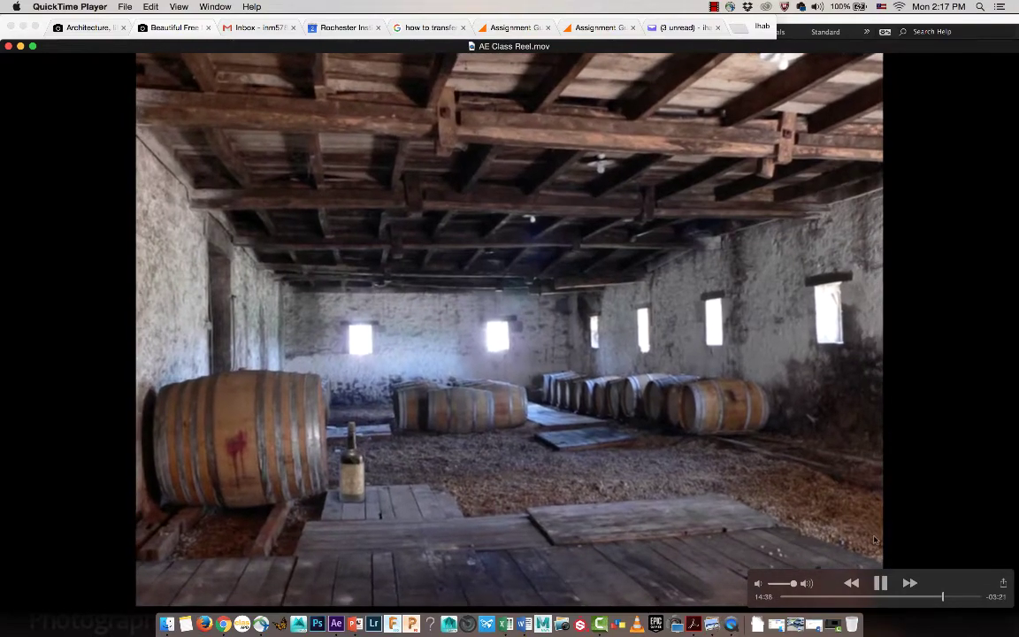
Replay the reel from the old street shot through the wine cellar to the corridor, pausing to examine the camera movement in each
drag(940, 599, 941, 599)
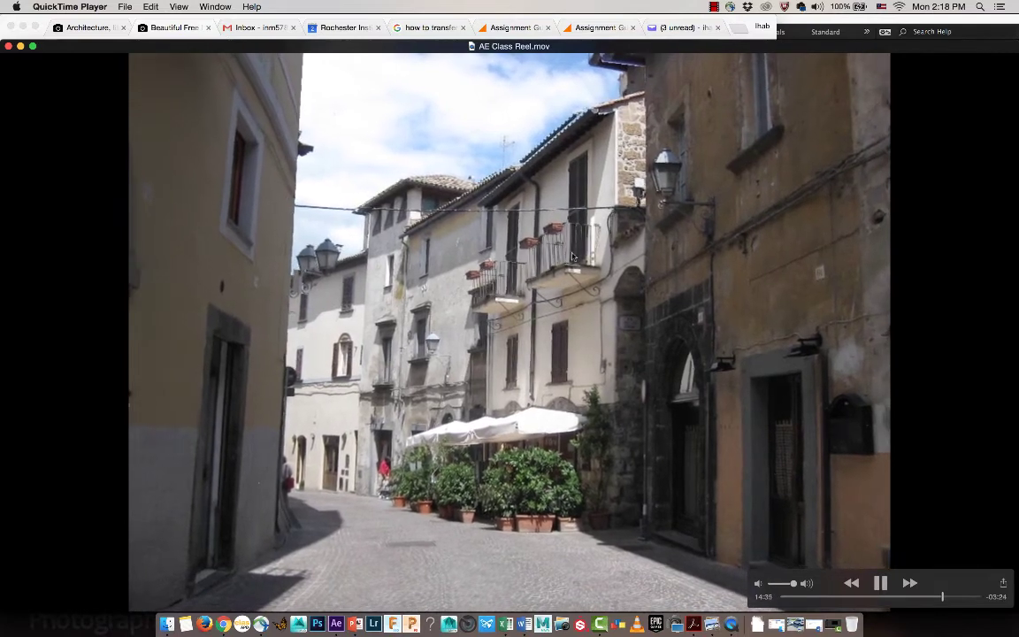
key(space)
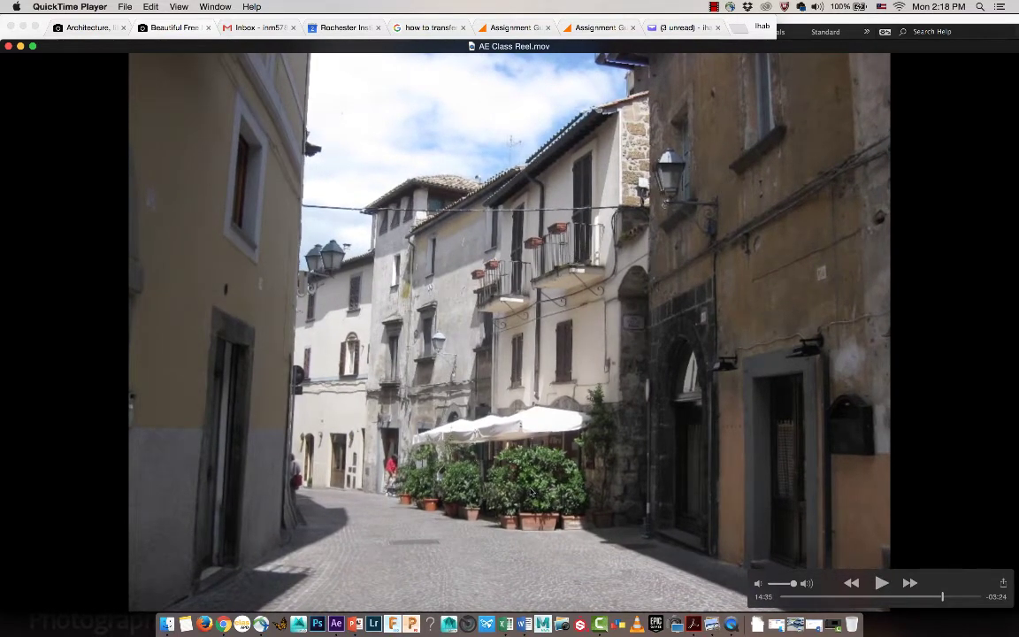
key(space)
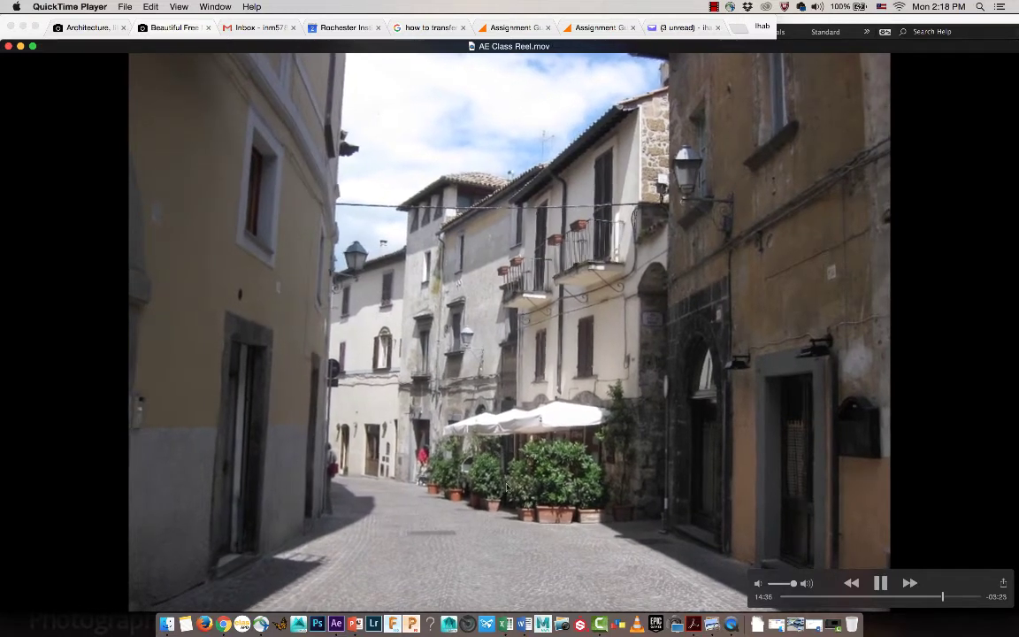
key(space)
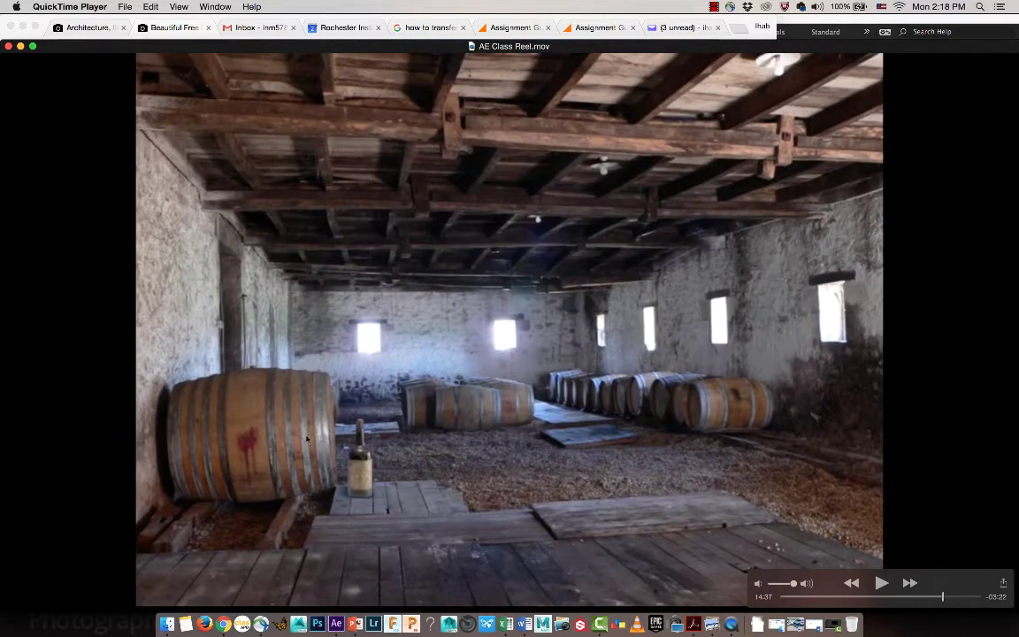
key(space)
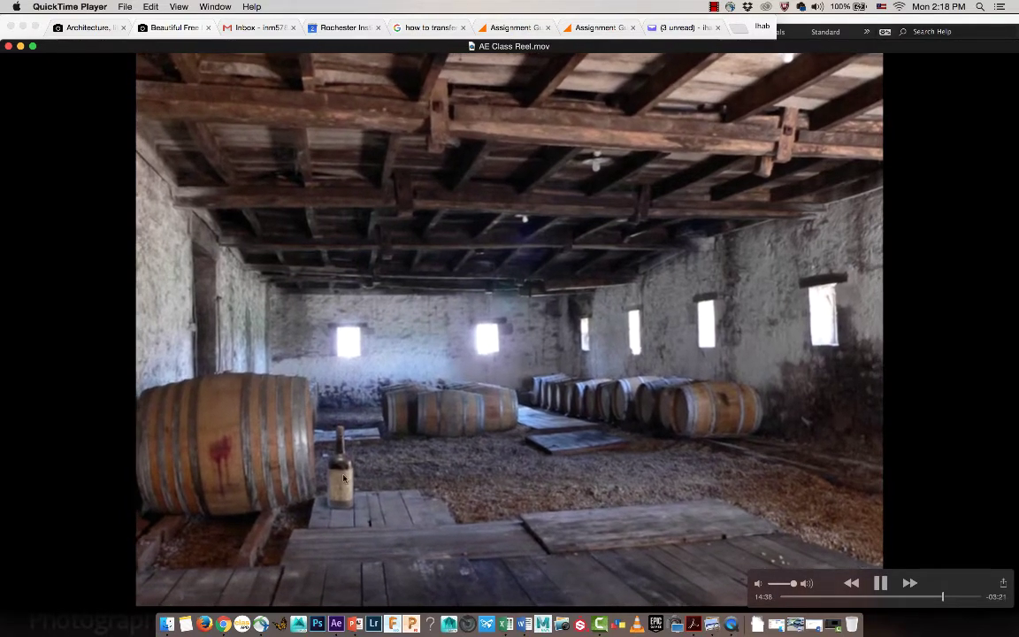
key(space)
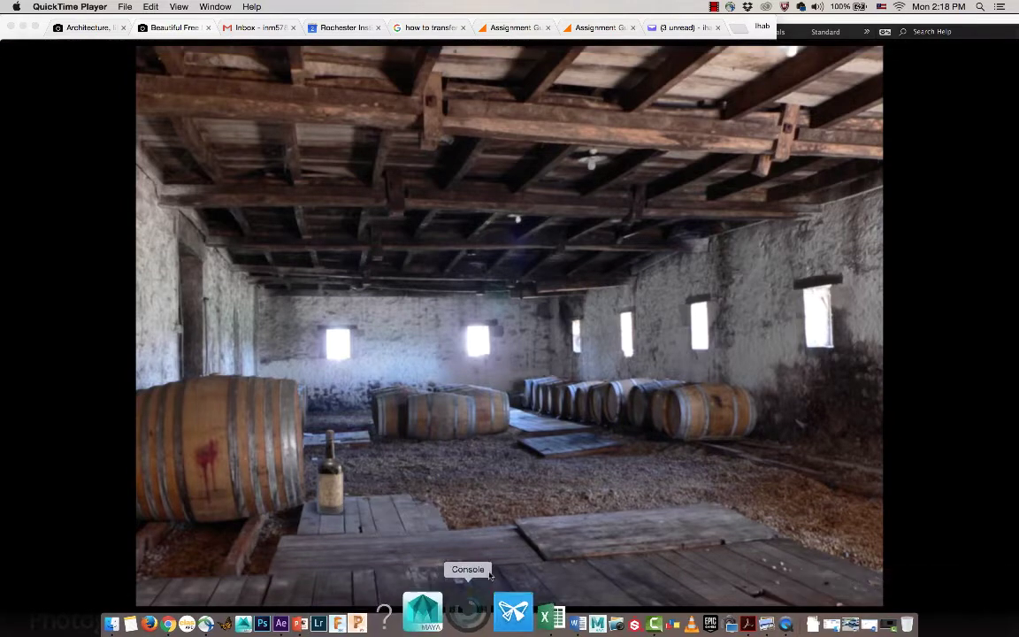
key(space)
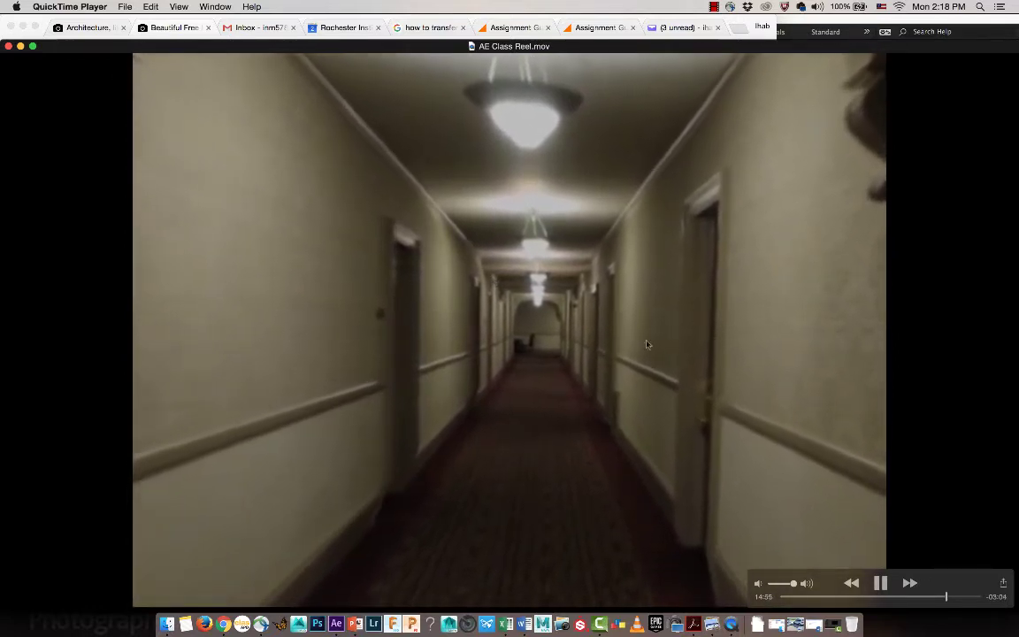
key(space)
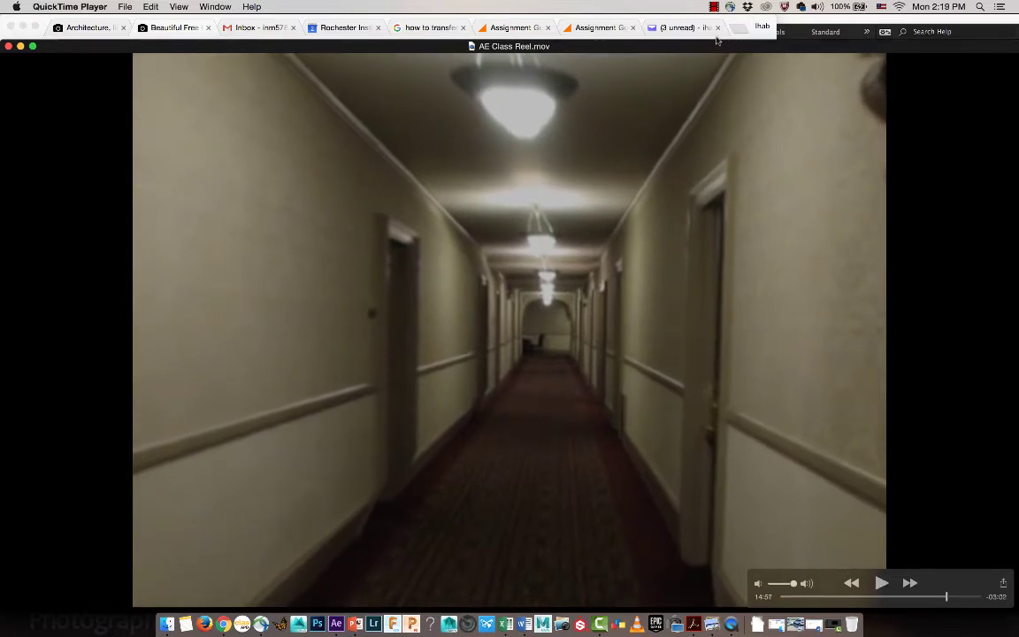
click(713, 9)
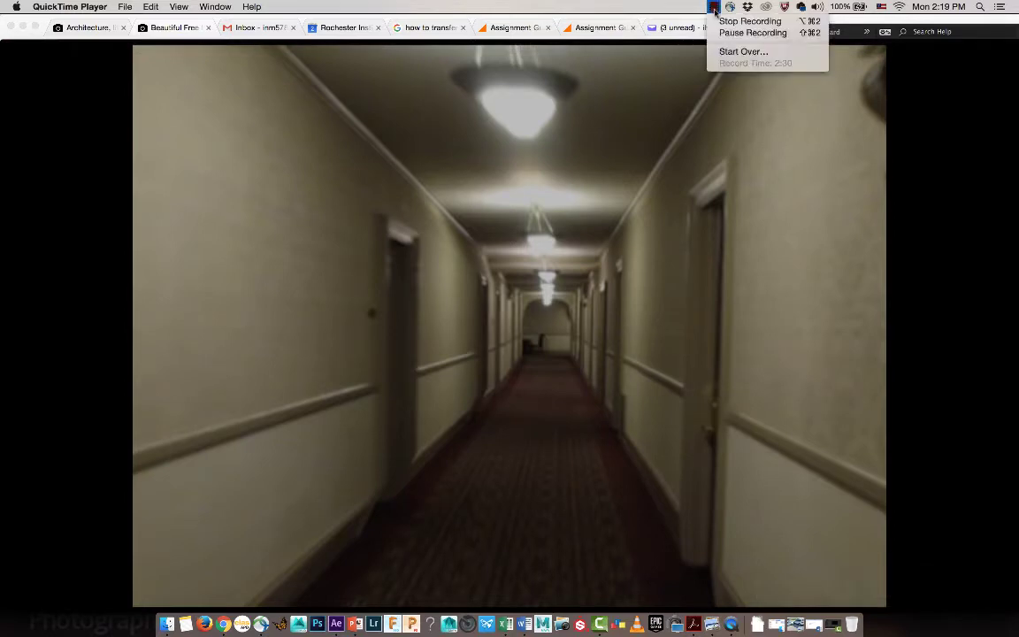
click(738, 21)
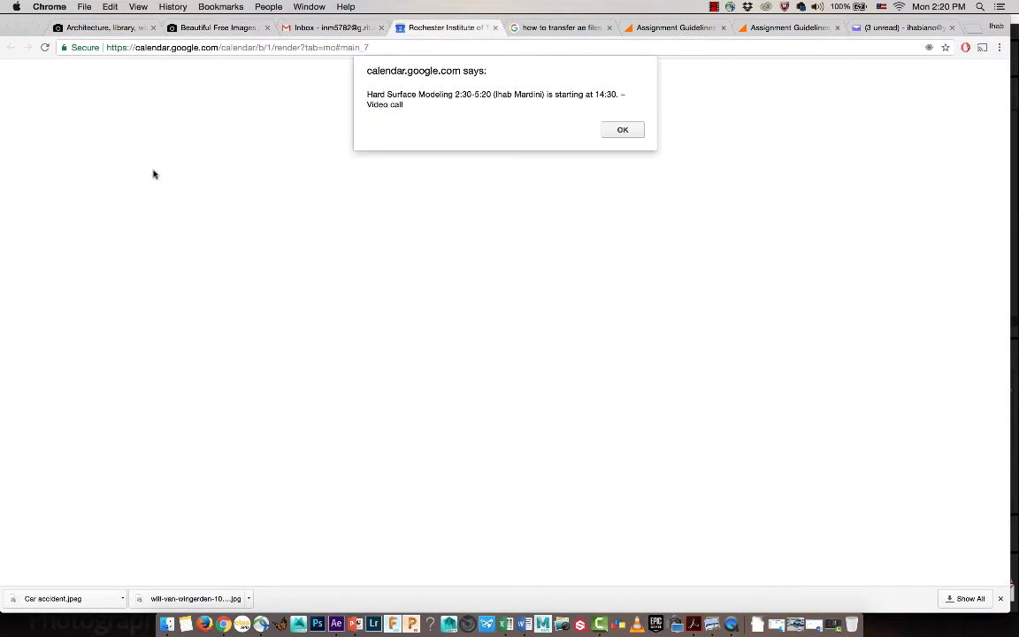
Switch to Chrome, dismiss the calendar reminder and browse the free photos on unsplash.com, ending with the architecture library page
click(623, 131)
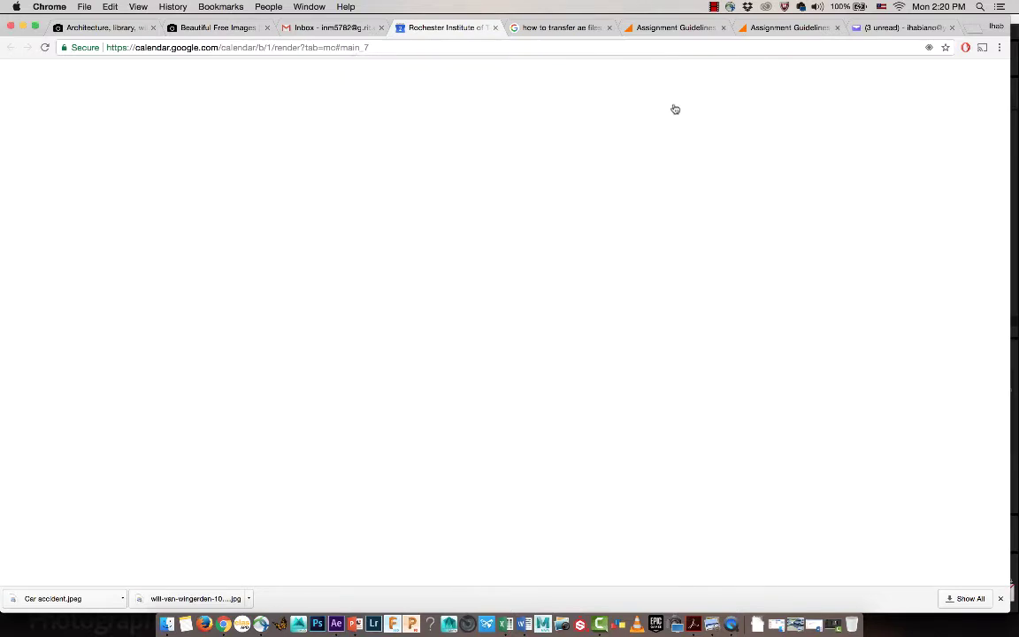
click(262, 31)
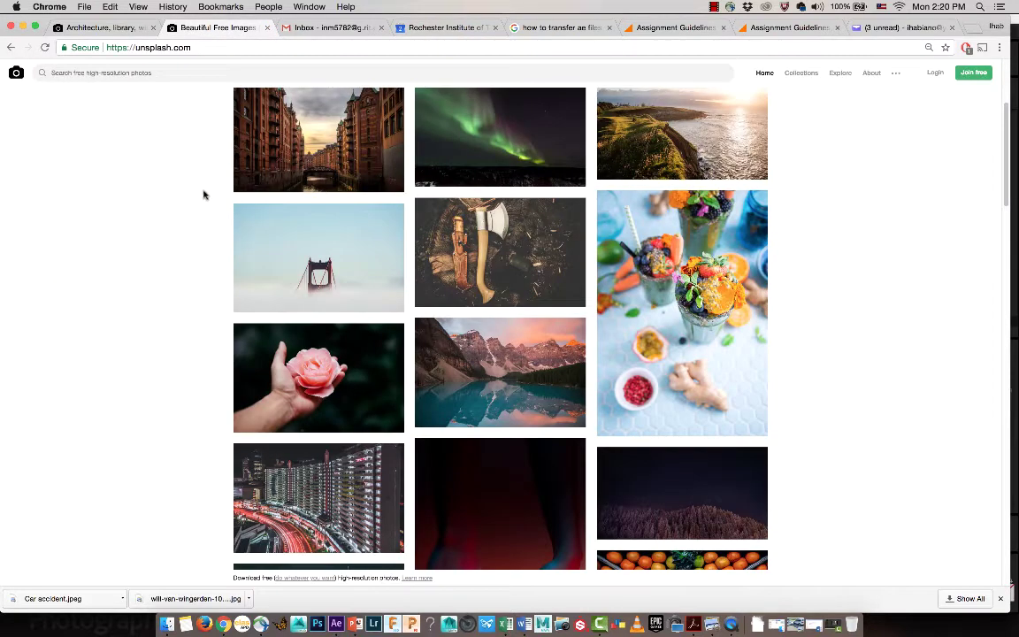
scroll(205, 181, down, 5)
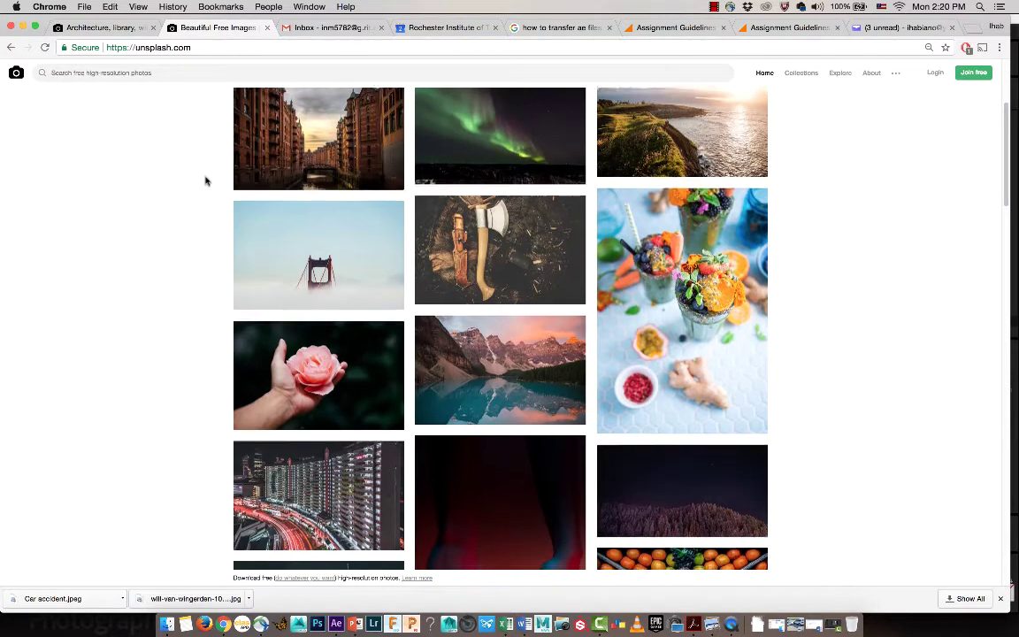
scroll(205, 181, down, 10)
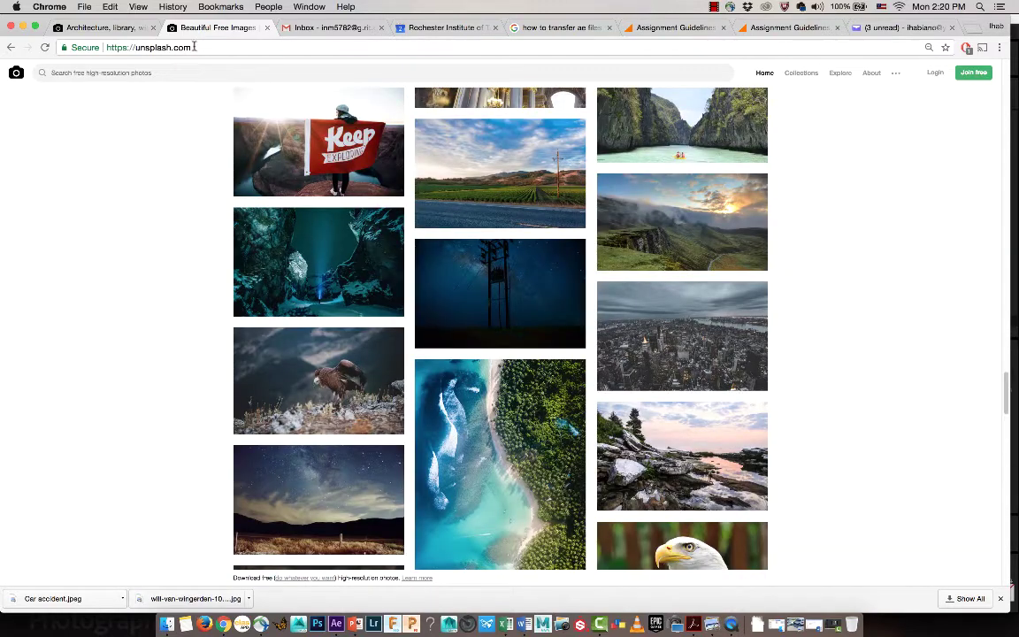
click(191, 49)
click(171, 154)
scroll(164, 230, up, 15)
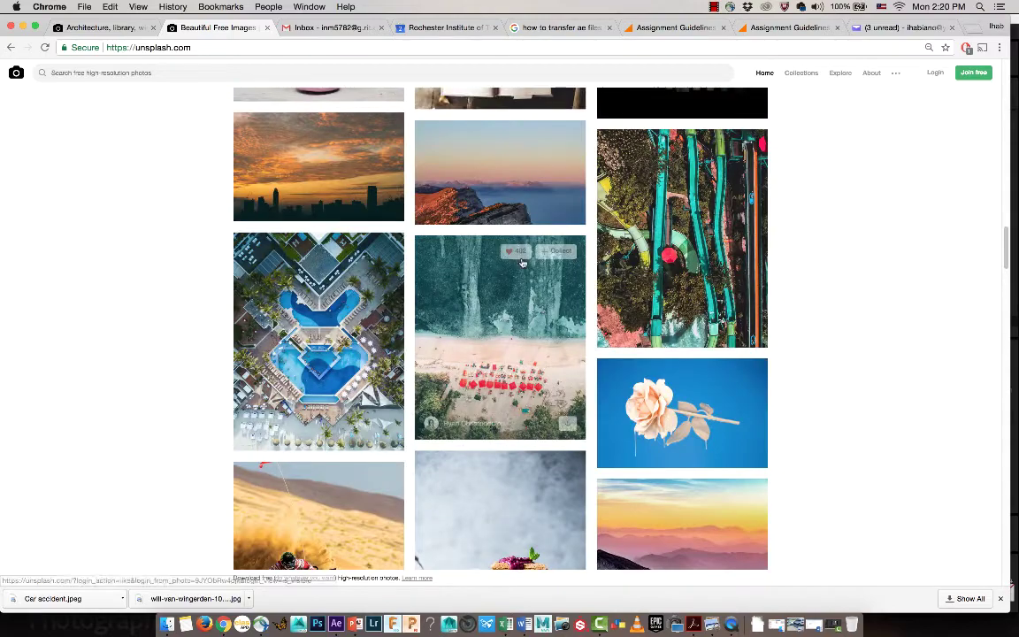
scroll(483, 273, down, 15)
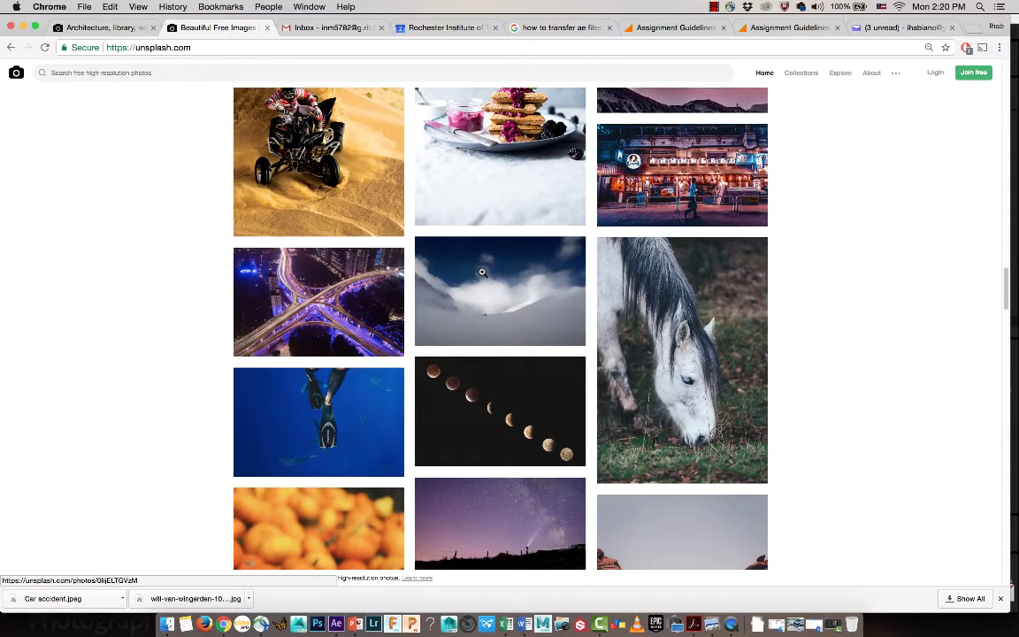
scroll(482, 273, down, 10)
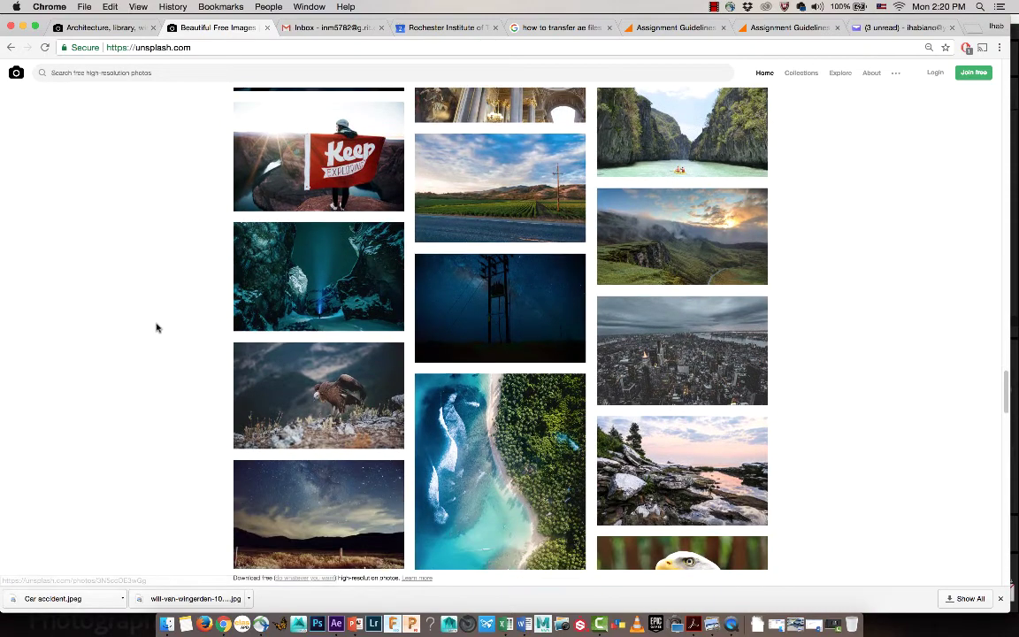
key(super+r)
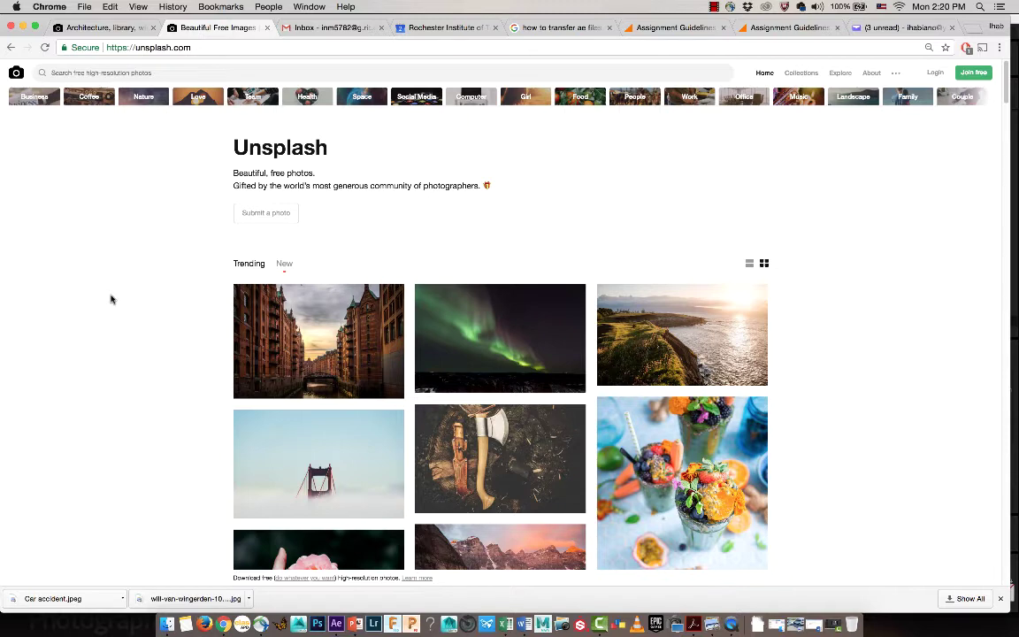
click(101, 29)
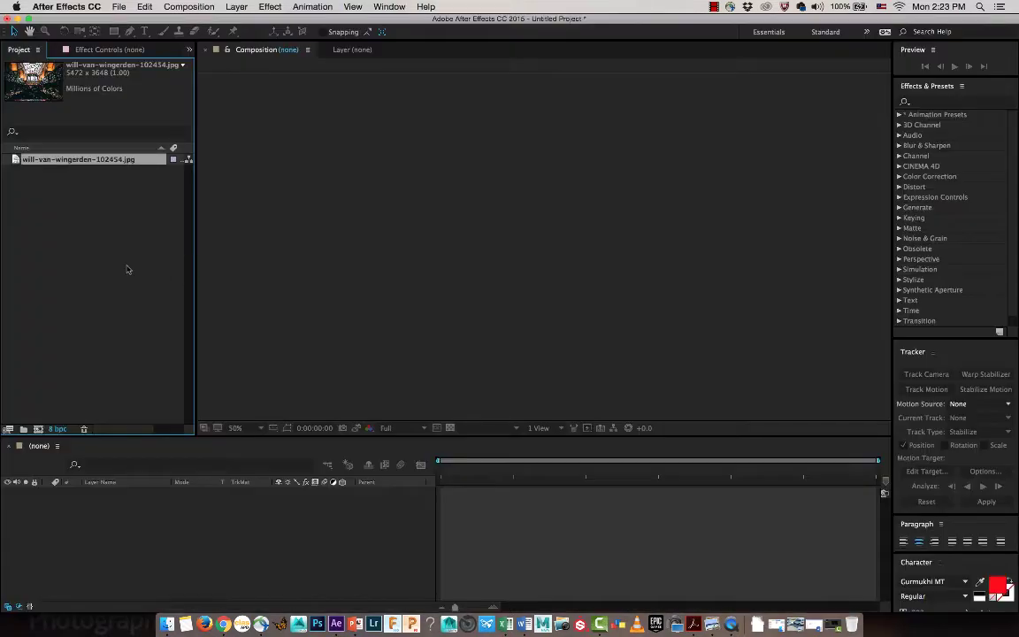
Switch to After Effects, create a composition from the imported library photo and display it in two side-by-side views
click(44, 175)
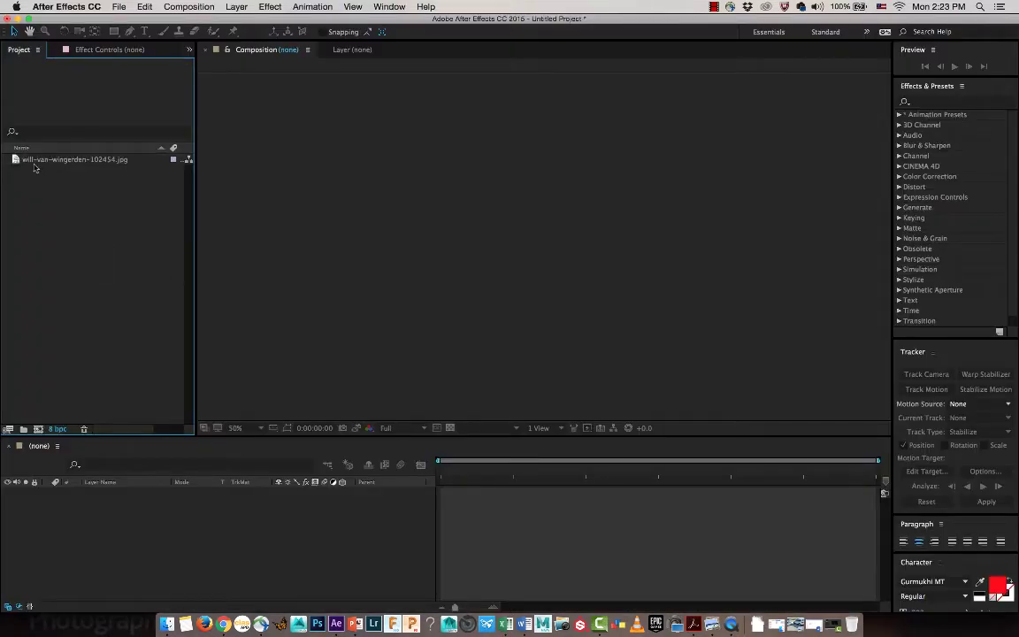
drag(35, 160, 38, 428)
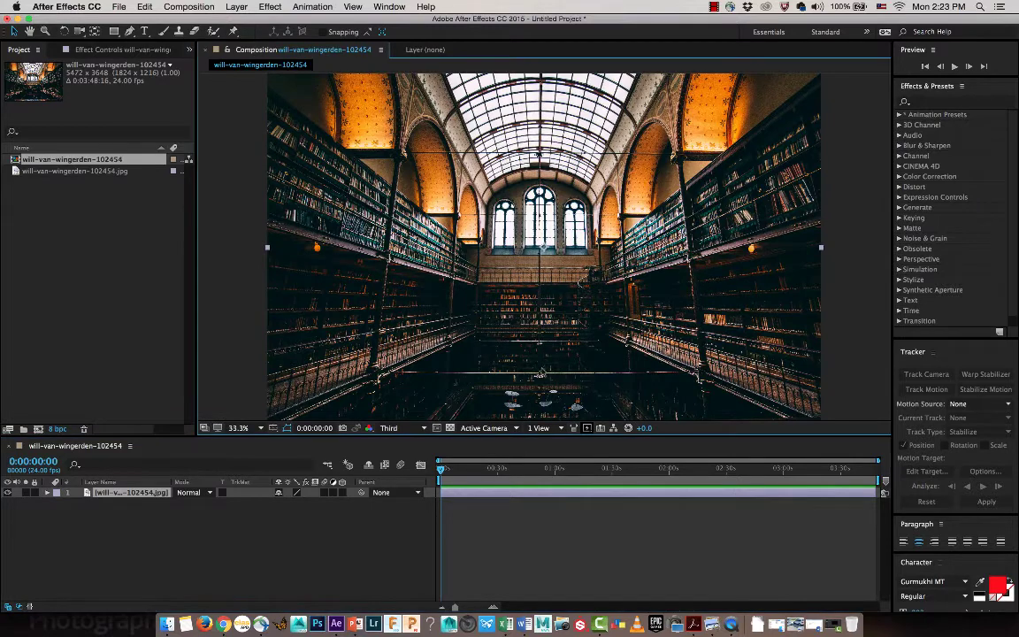
click(543, 428)
click(552, 450)
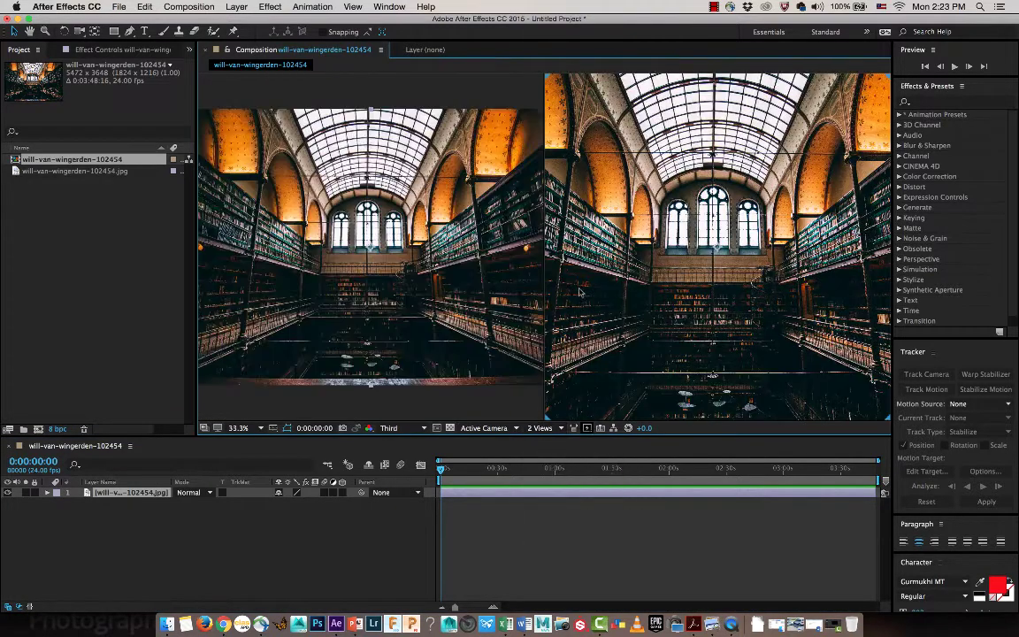
click(370, 359)
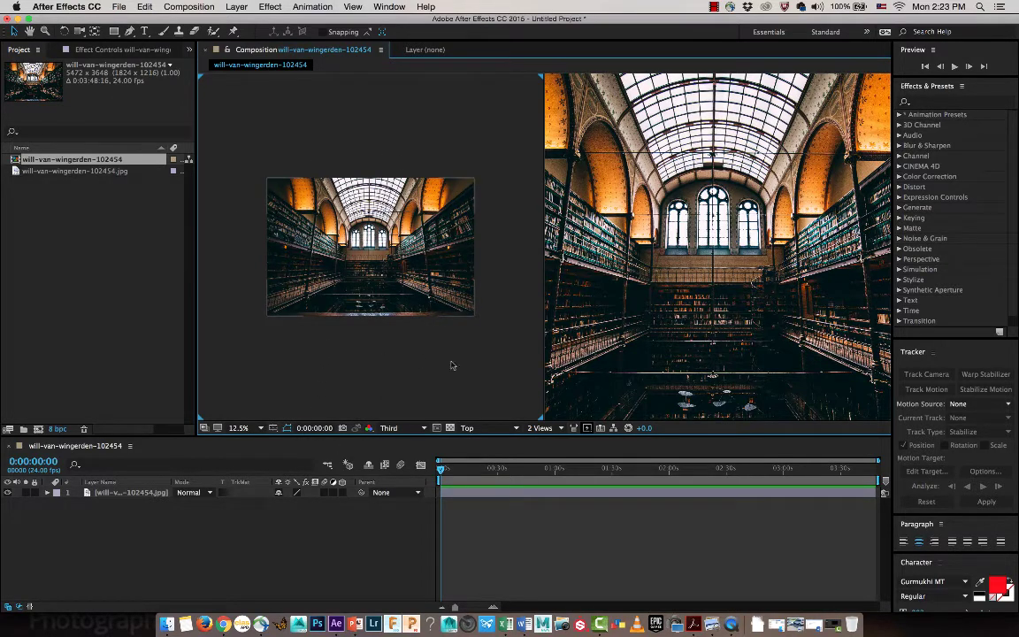
Make the library photo a 3D layer and show it from Custom View 1, orbited to a flatter angle, beside the Active Camera view
click(343, 492)
click(134, 493)
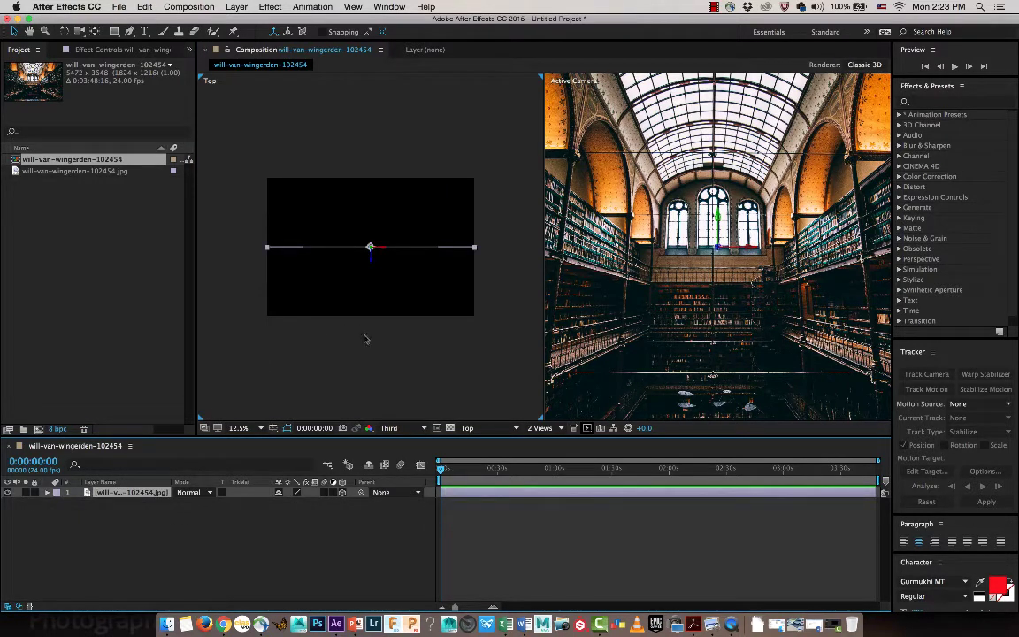
click(468, 428)
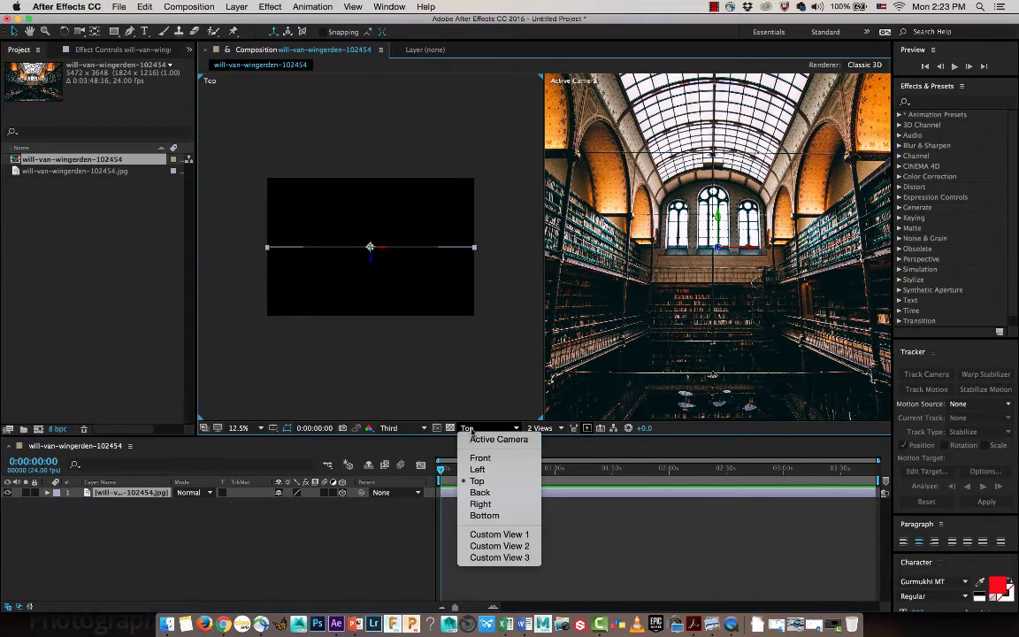
click(499, 534)
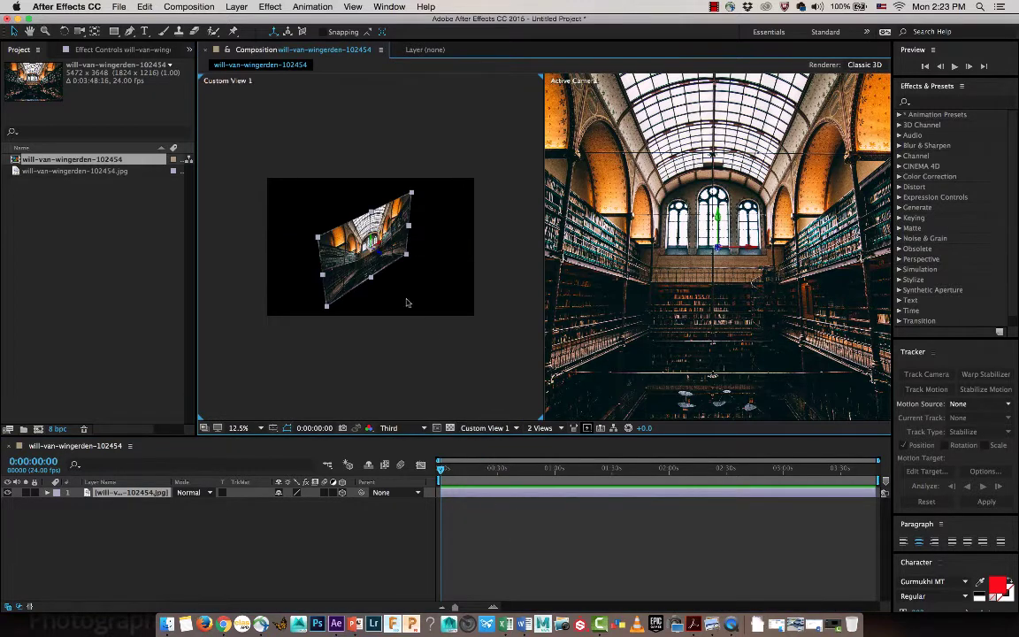
drag(395, 287, 392, 359)
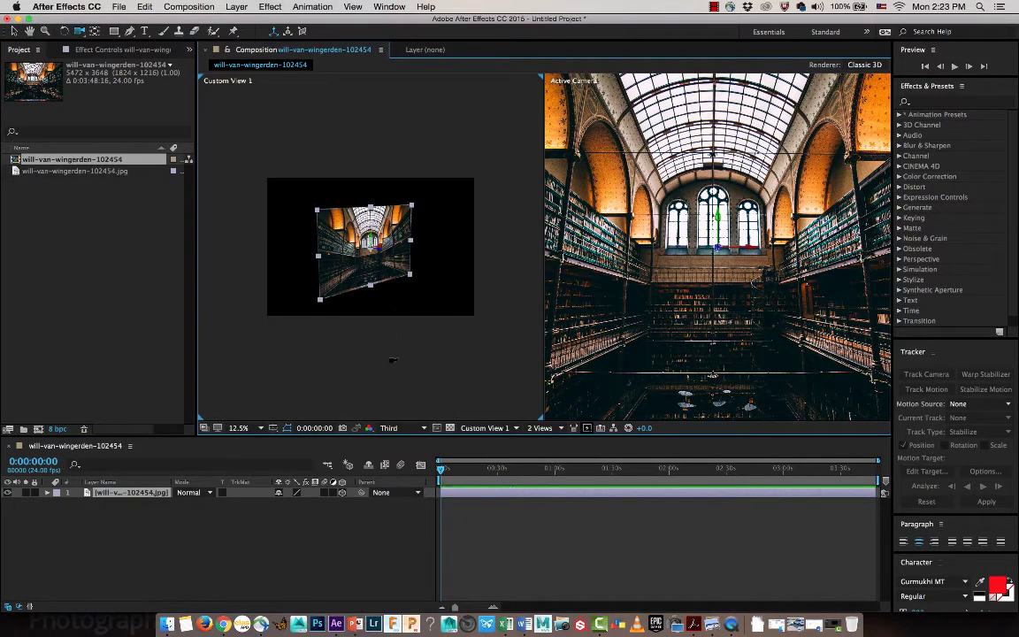
Add a two-node camera to the composition, keeping the offered 500 mm zoom and 9.32 mm focal length
click(282, 538)
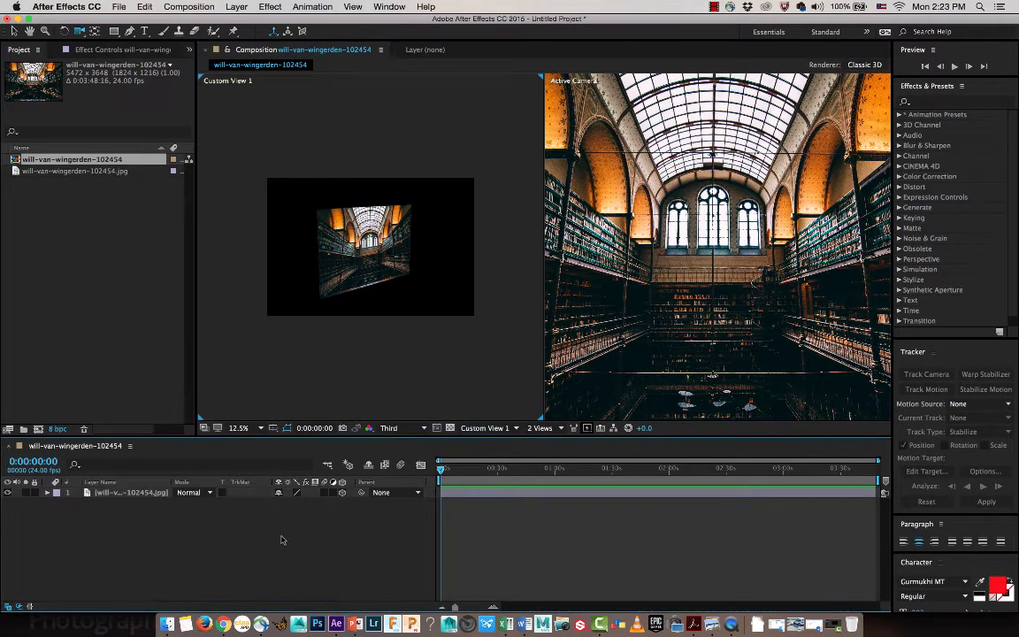
key(alt+shift+super+c)
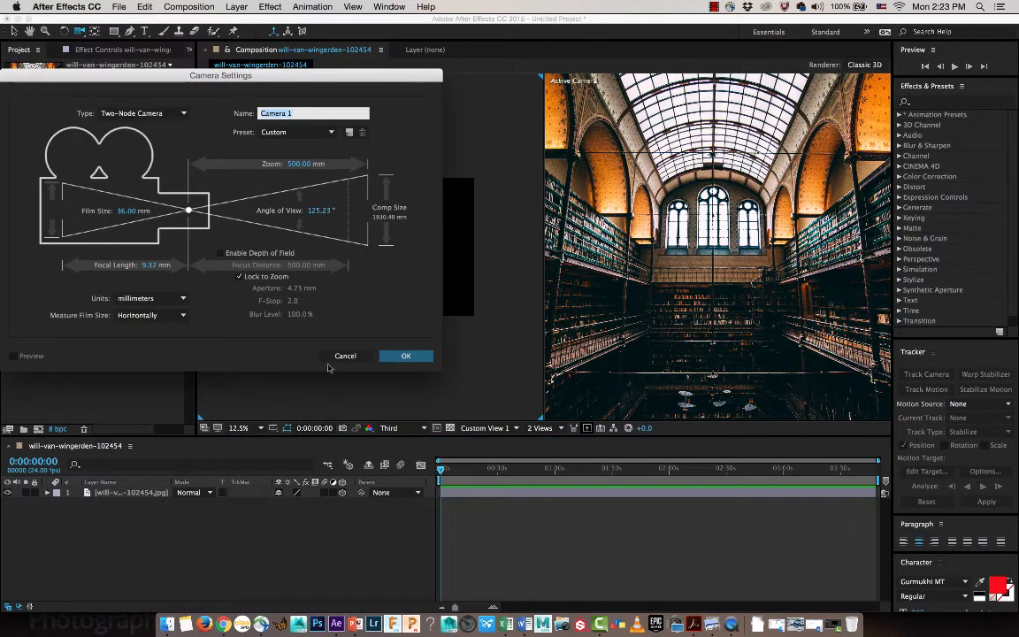
click(406, 355)
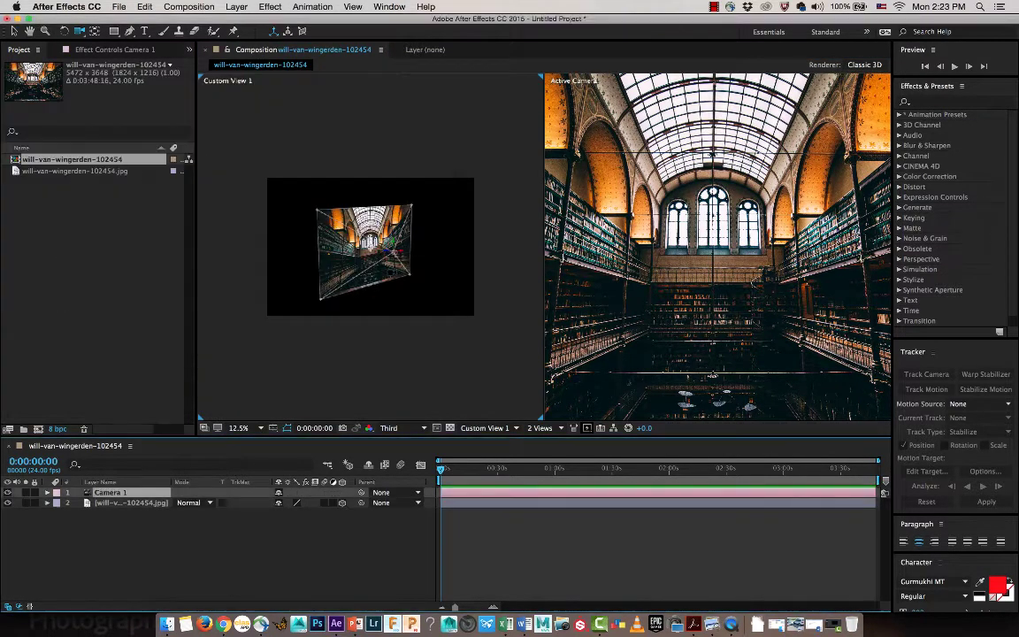
Orbit Custom View 1 to a steep side angle showing the photo and camera, and fit that view up to 200%
drag(390, 273, 396, 275)
scroll(679, 229, up, 4)
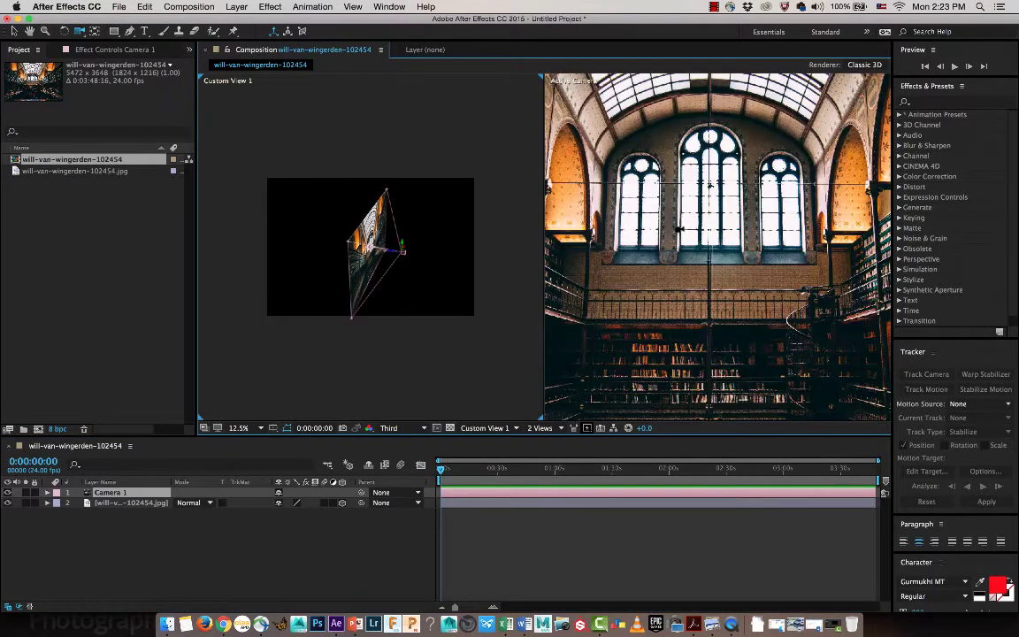
scroll(679, 229, down, 5)
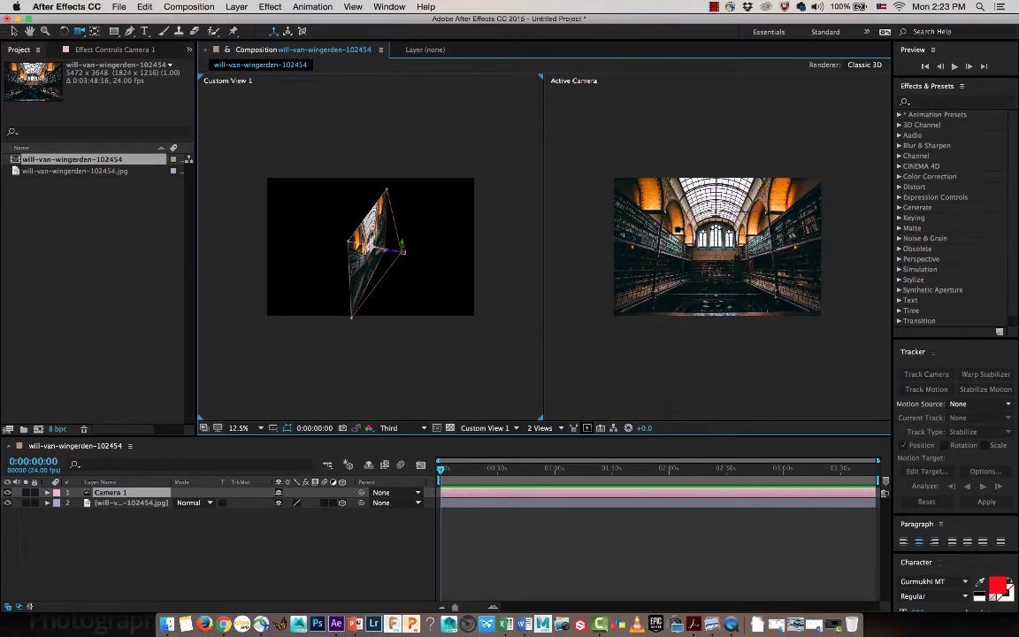
click(239, 428)
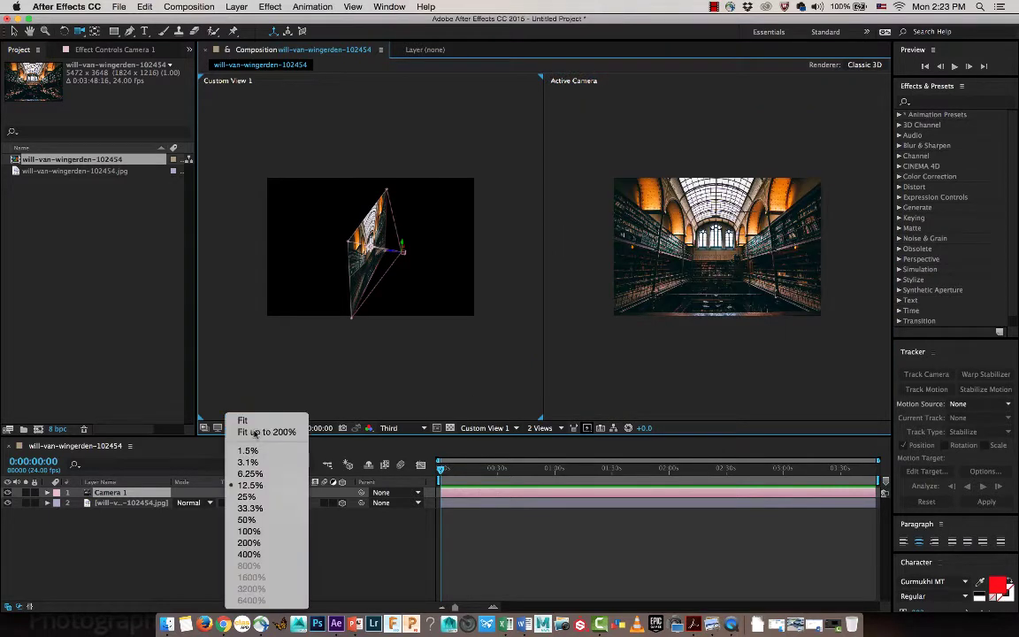
click(261, 430)
Switch the Active Camera view to Camera 1 and fit it up to 200%
click(617, 379)
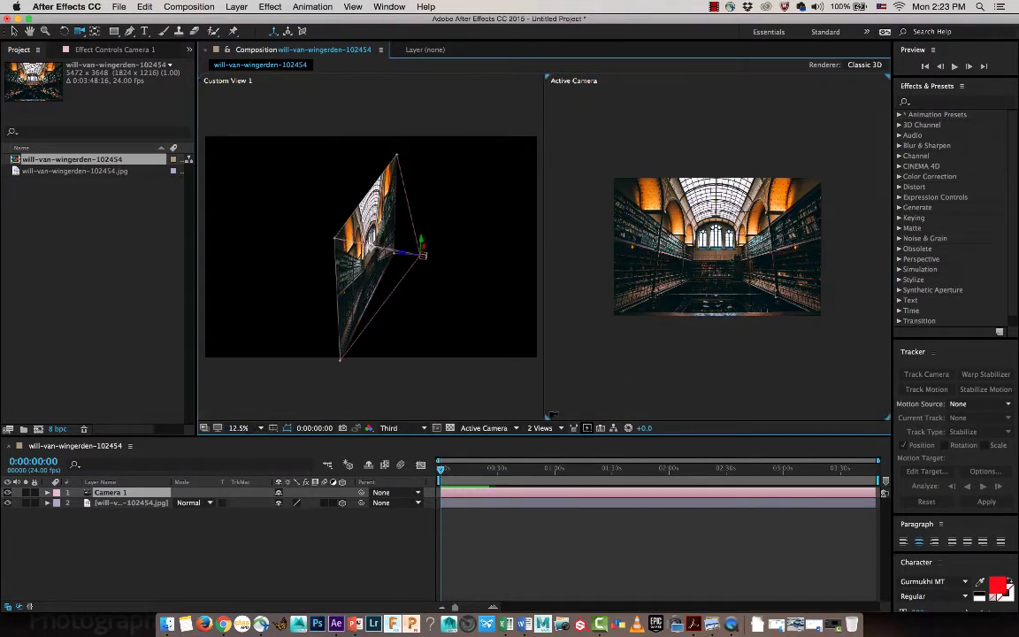
click(503, 429)
click(488, 458)
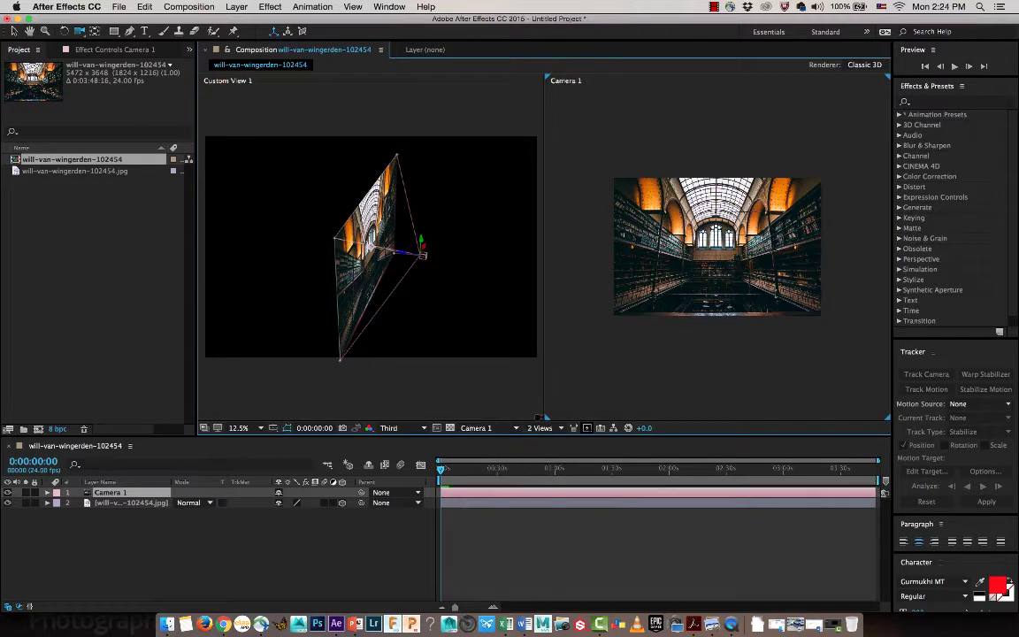
click(251, 429)
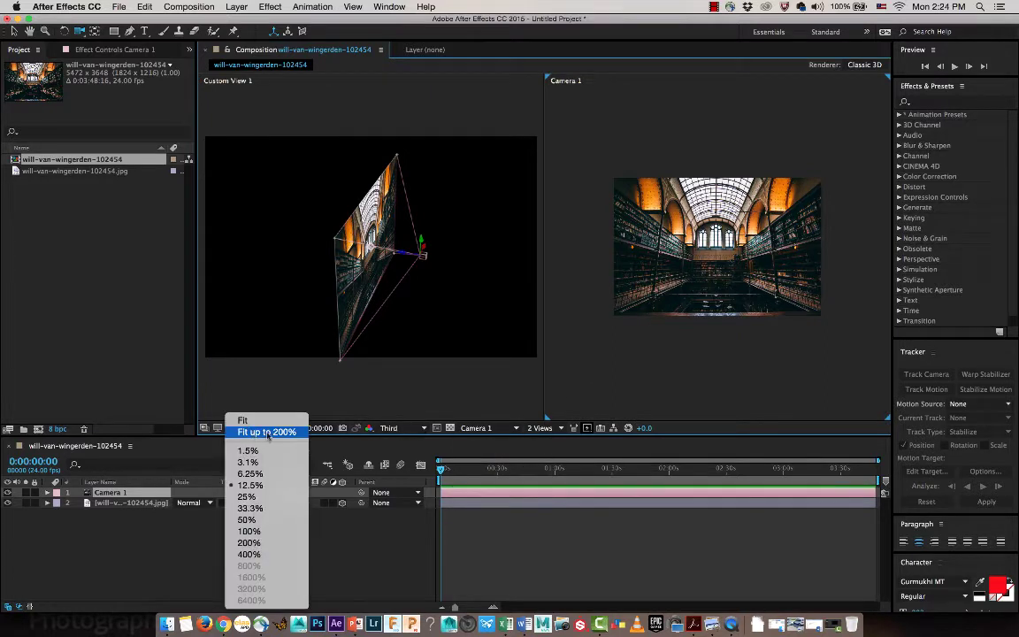
click(266, 432)
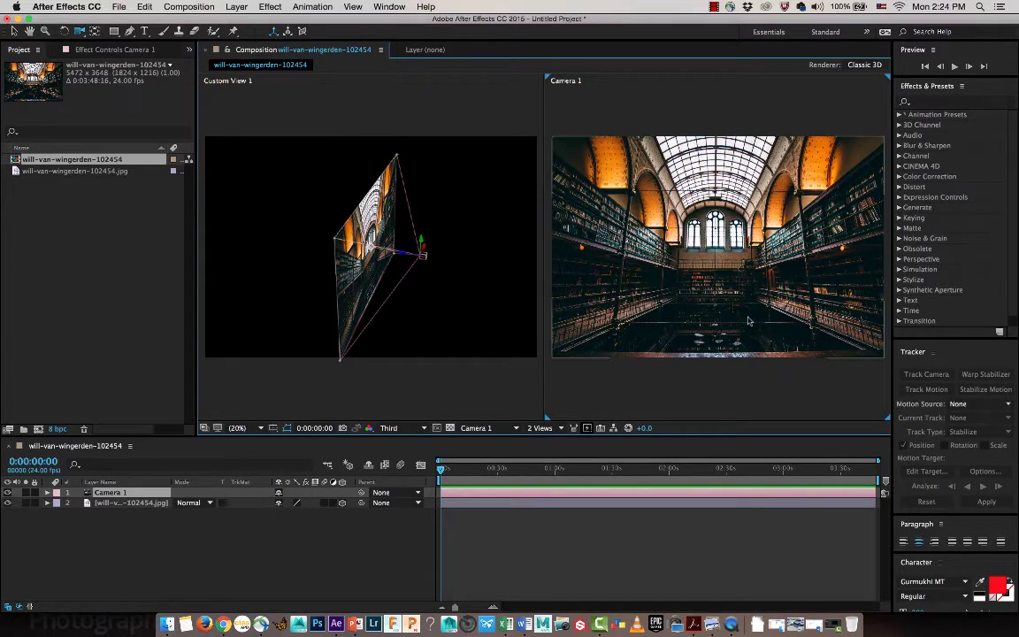
Copy the camera's Position value and paste it onto the library photo layer
key(v)
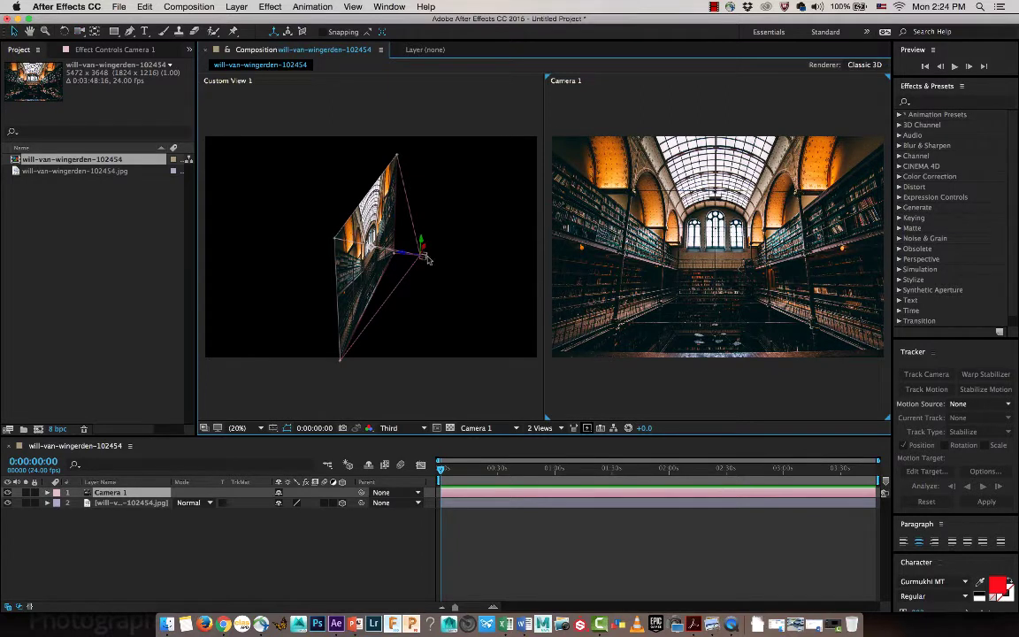
click(427, 259)
key(p)
click(101, 503)
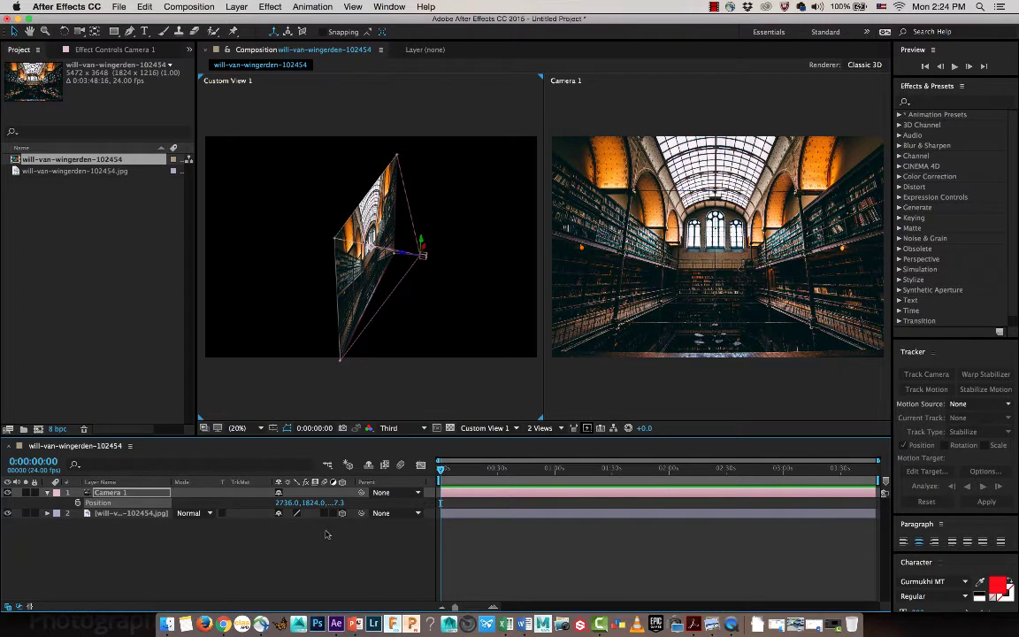
click(112, 514)
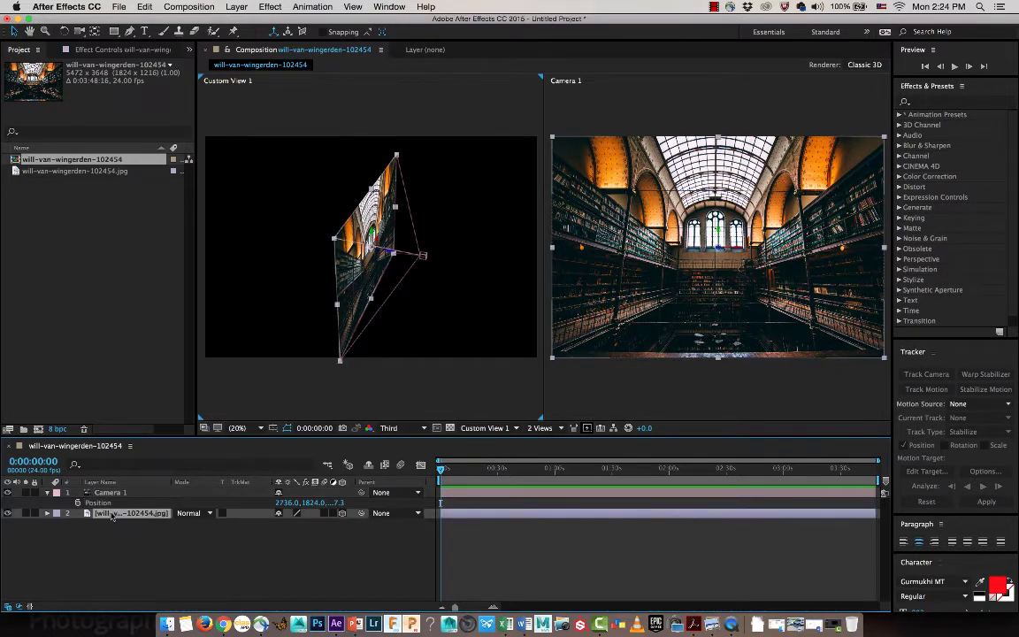
key(super+v)
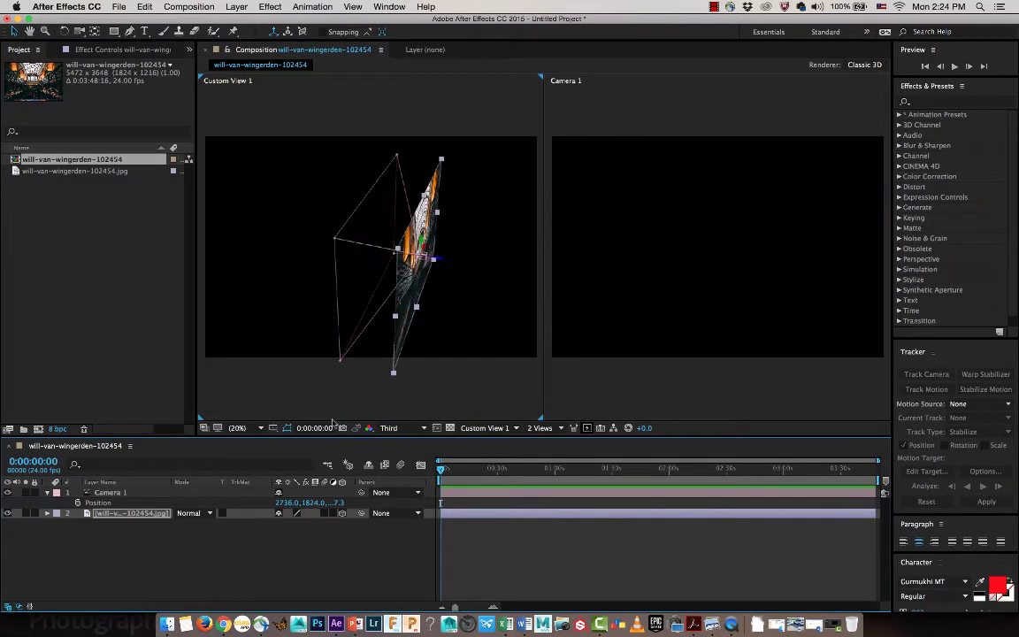
Move the photo layer slightly forward along its Z axis in Custom View 1, just in front of the camera
scroll(428, 242, down, 2)
scroll(427, 242, up, 4)
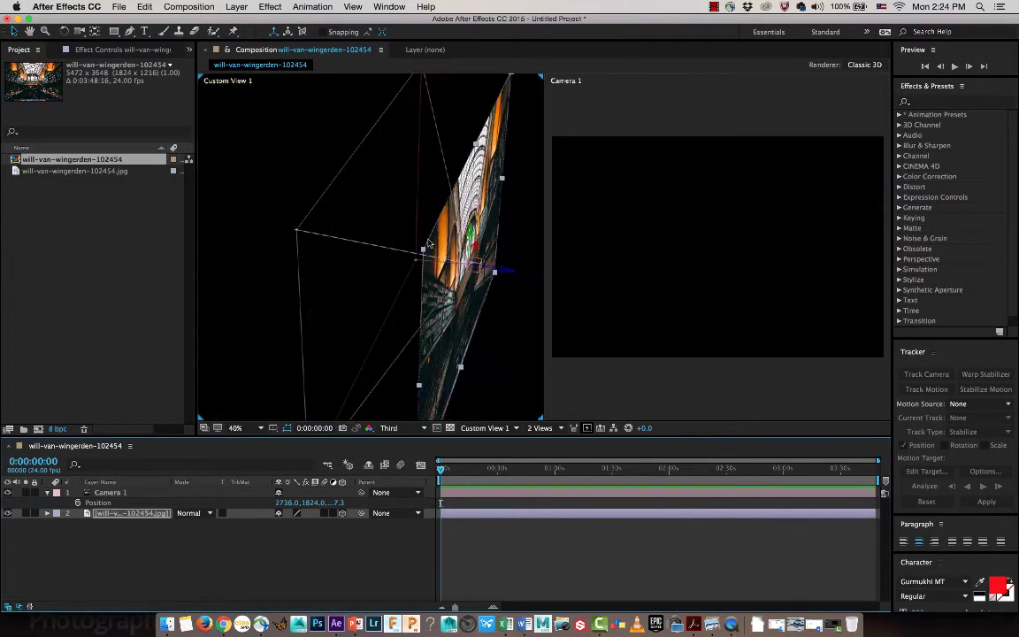
drag(513, 277, 496, 270)
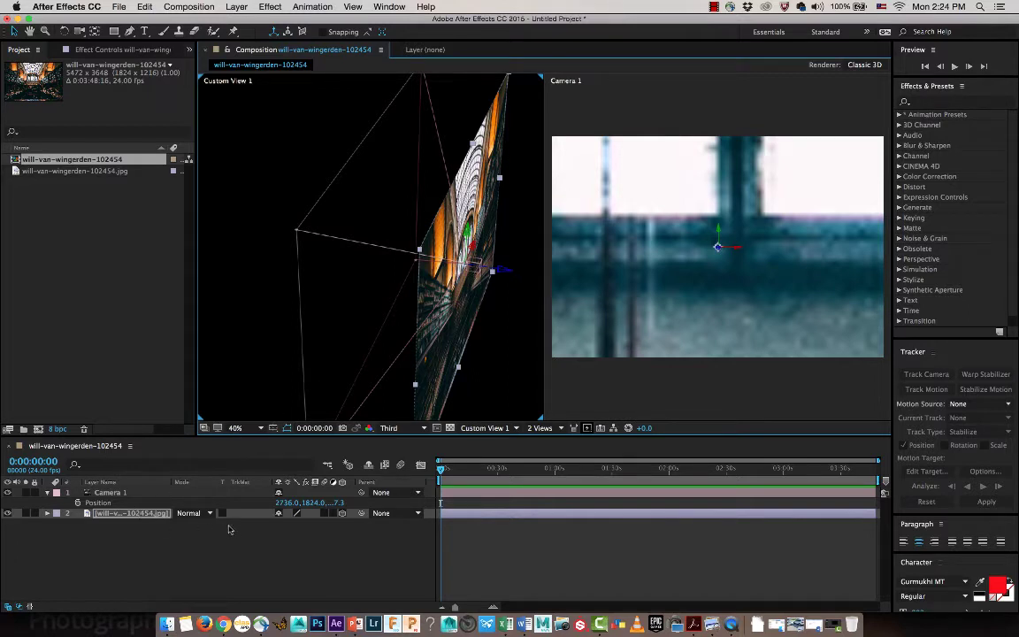
Scale the photo layer down to 2.9% so it just fills the Camera 1 frame
key(s)
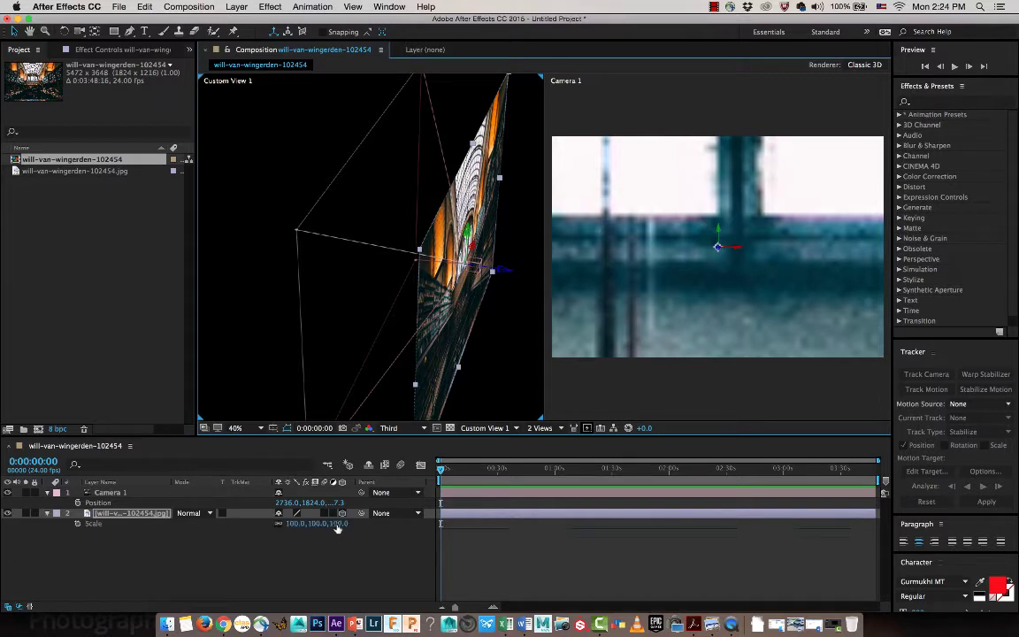
drag(337, 523, 257, 524)
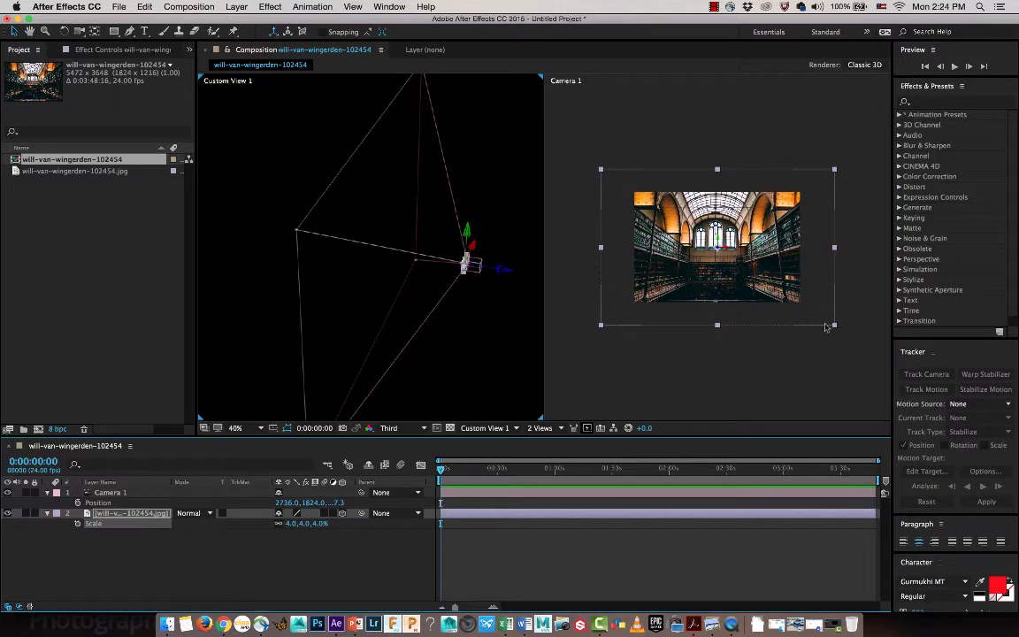
click(834, 328)
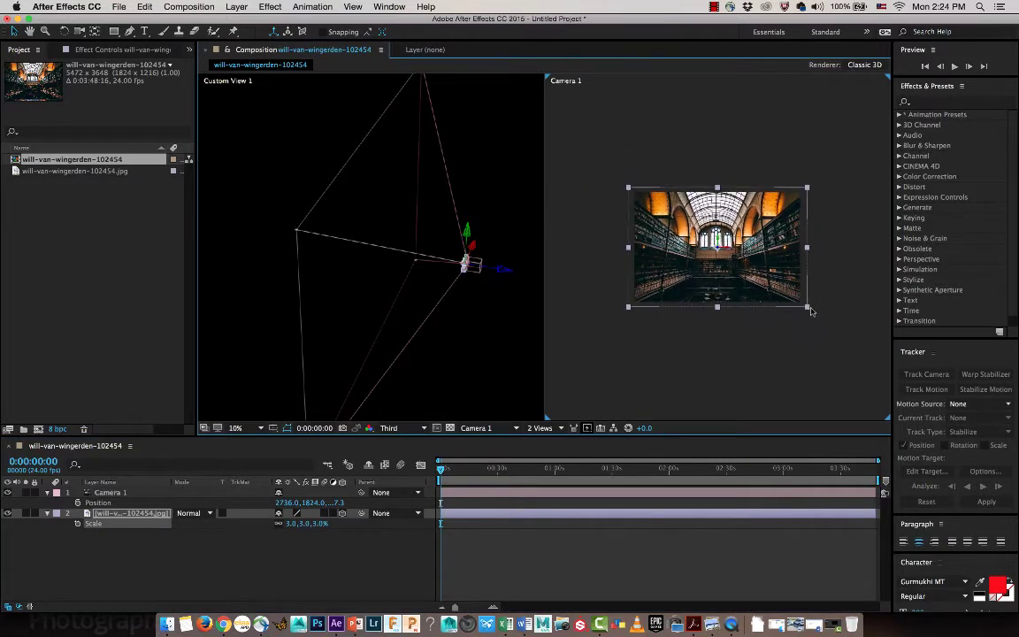
drag(836, 328, 803, 305)
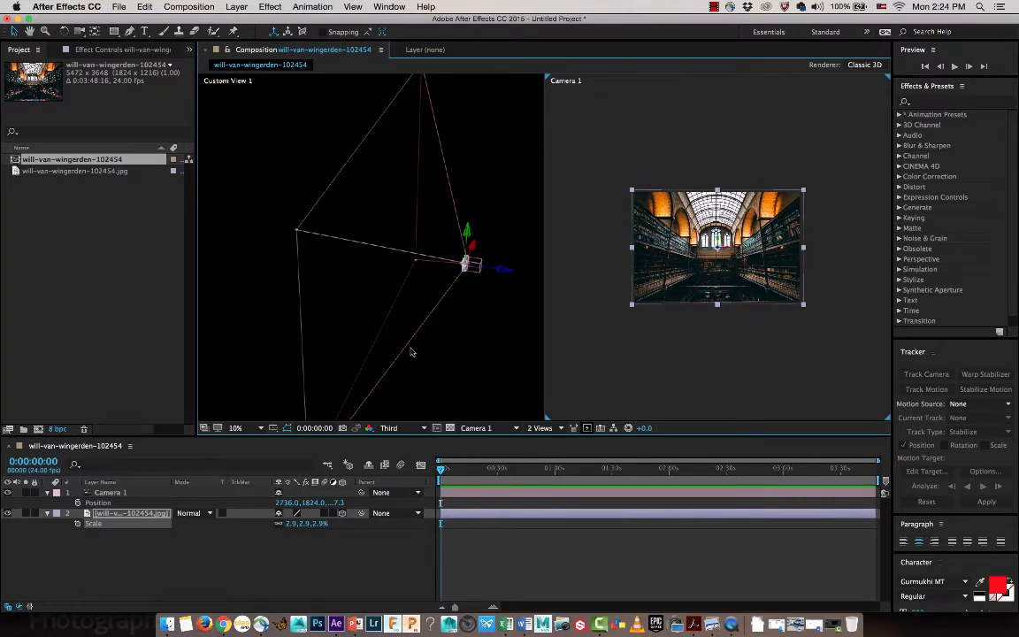
Add a white point light with 100% intensity, no falloff and Casts Shadows enabled
click(201, 552)
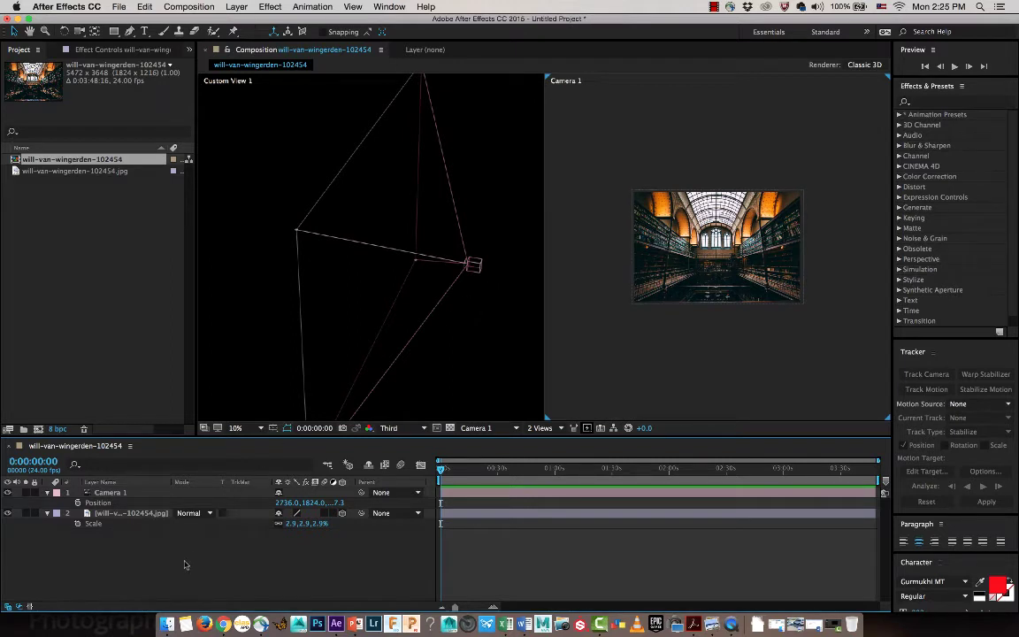
key(super+alt+shift+l)
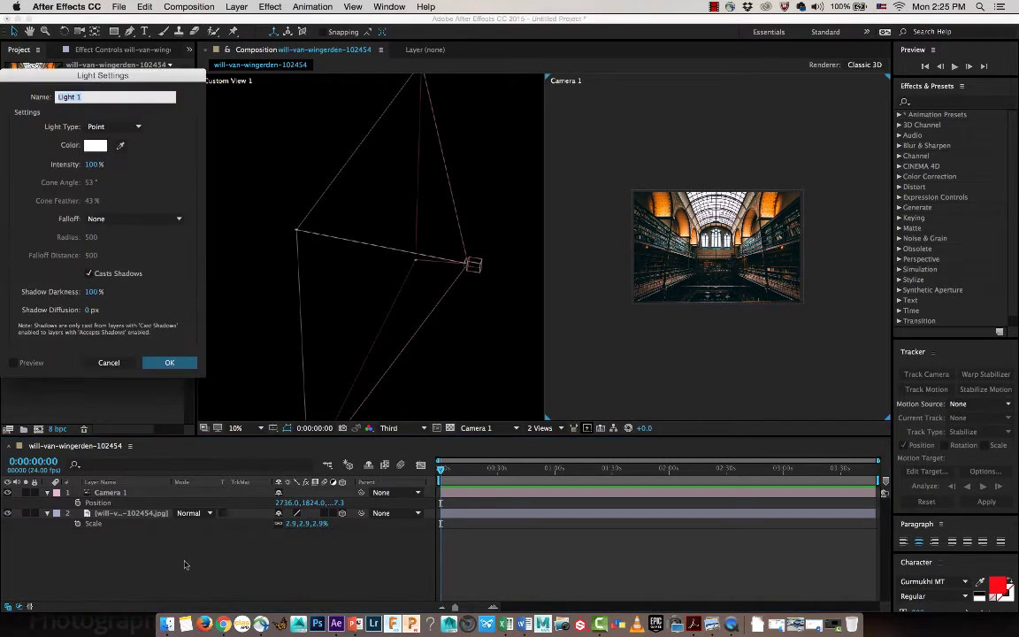
click(99, 128)
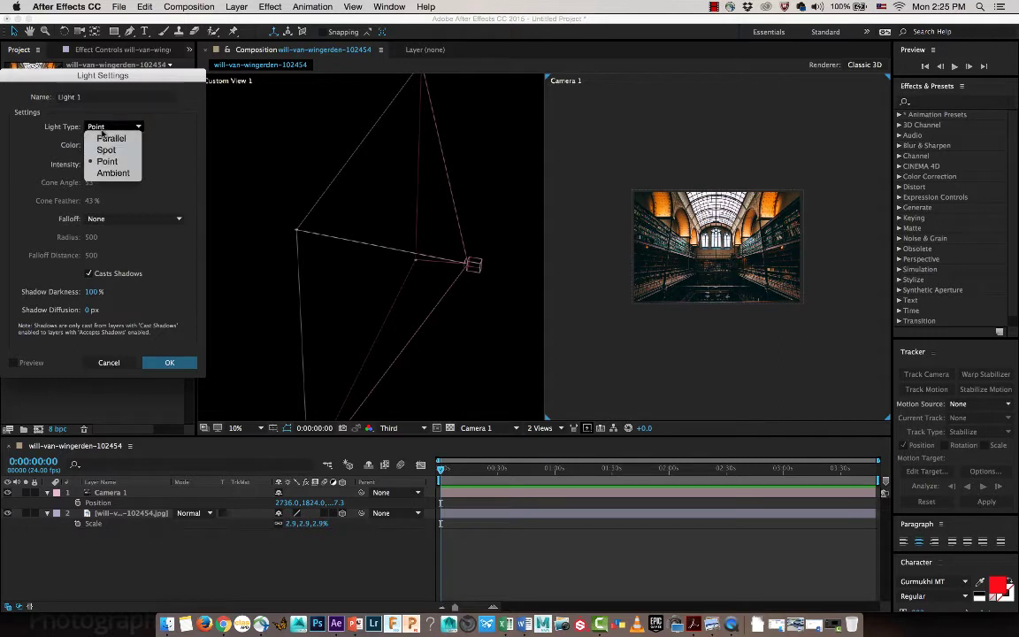
click(102, 161)
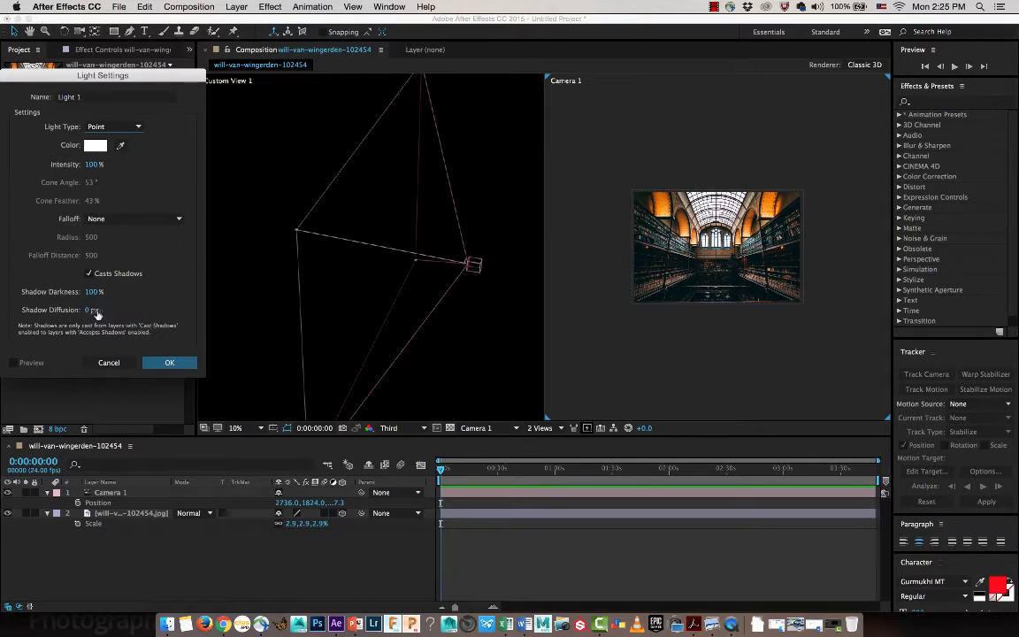
click(89, 275)
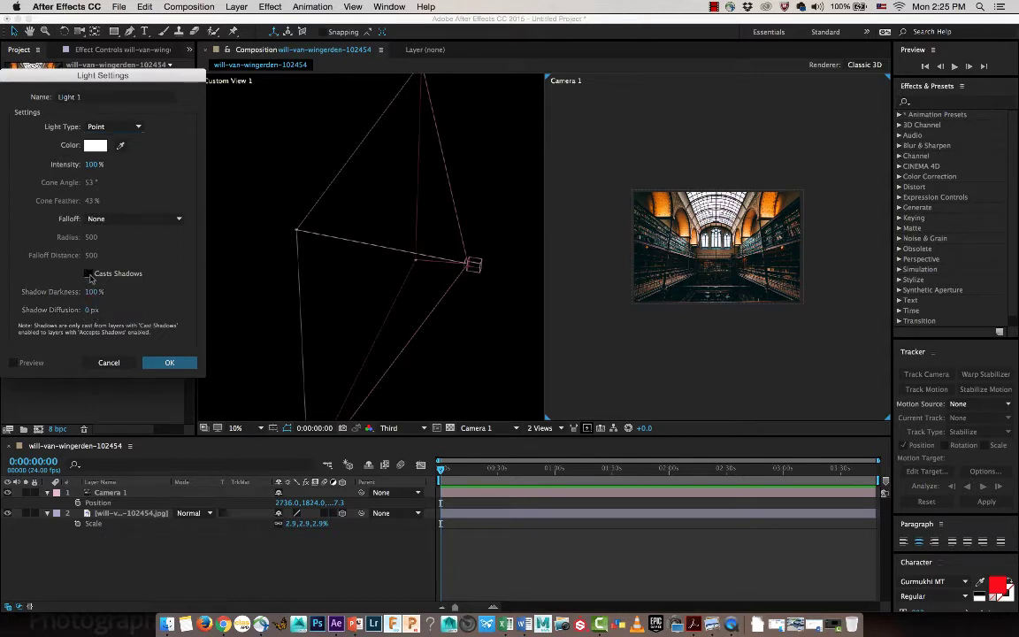
click(89, 274)
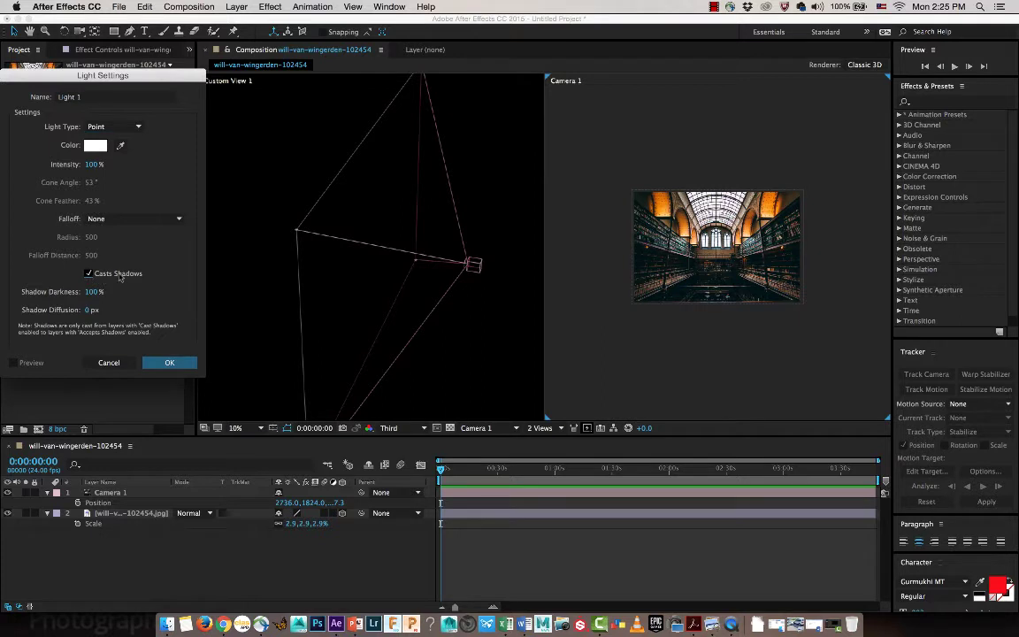
click(168, 362)
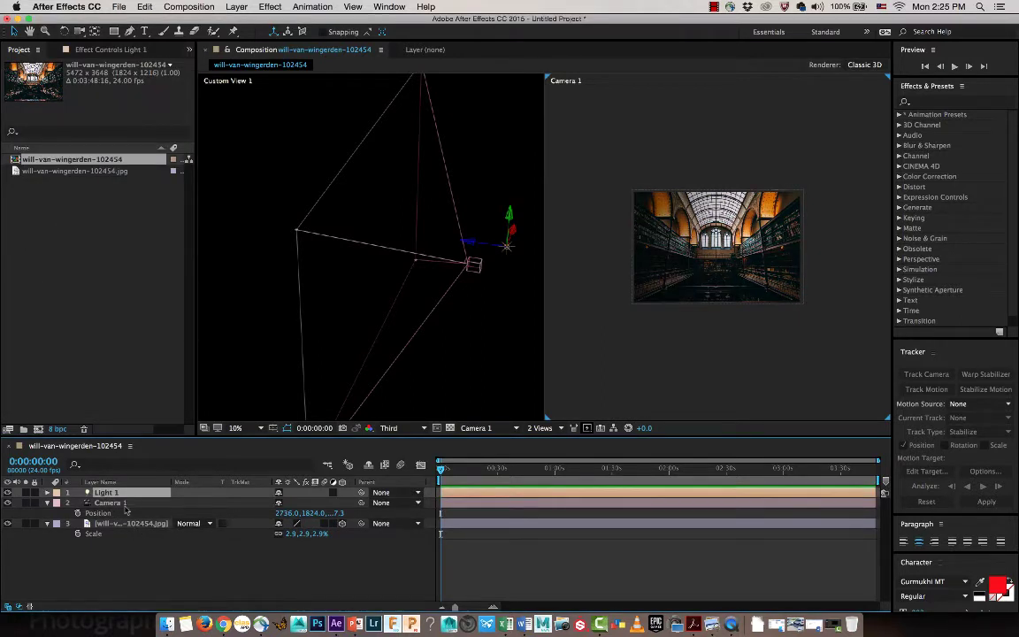
Place the point light at the camera's position and orbit Custom View 1 around the light and camera
scroll(485, 253, up, 2)
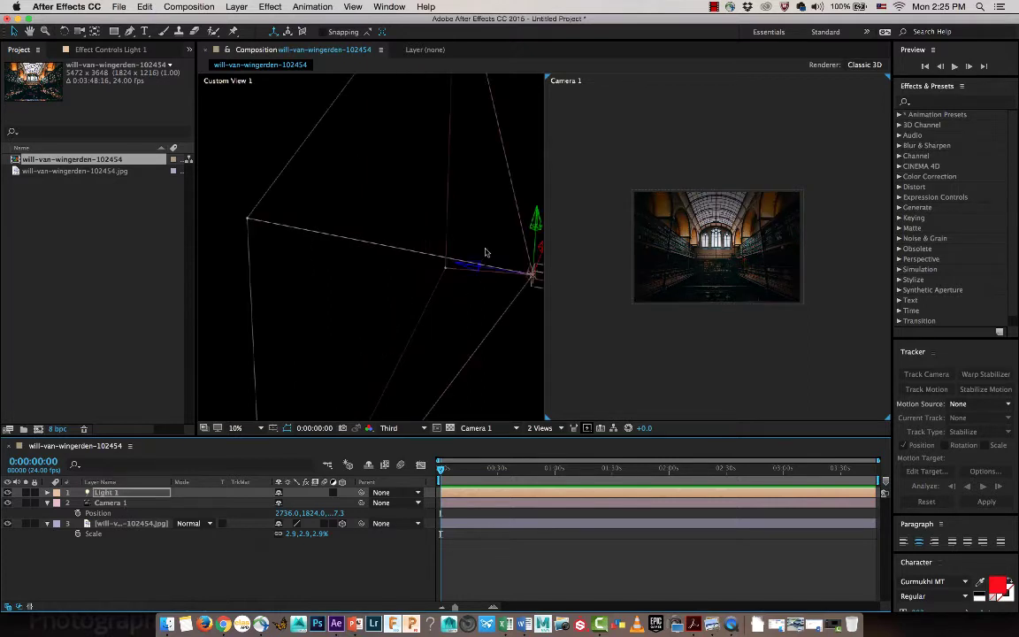
drag(485, 234, 346, 225)
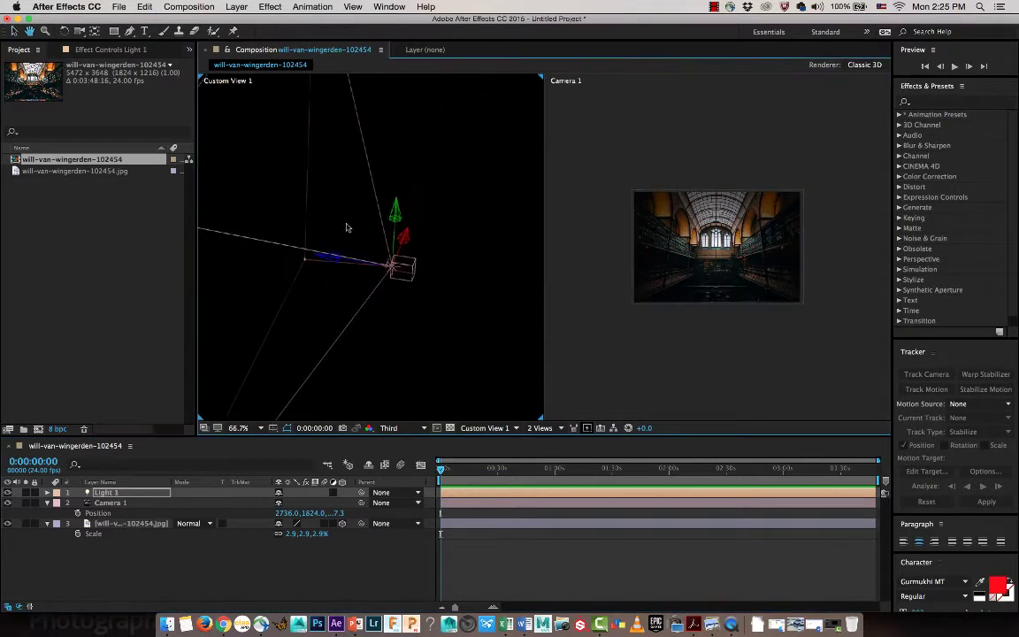
scroll(355, 234, up, 2)
drag(258, 281, 358, 254)
scroll(358, 254, down, 4)
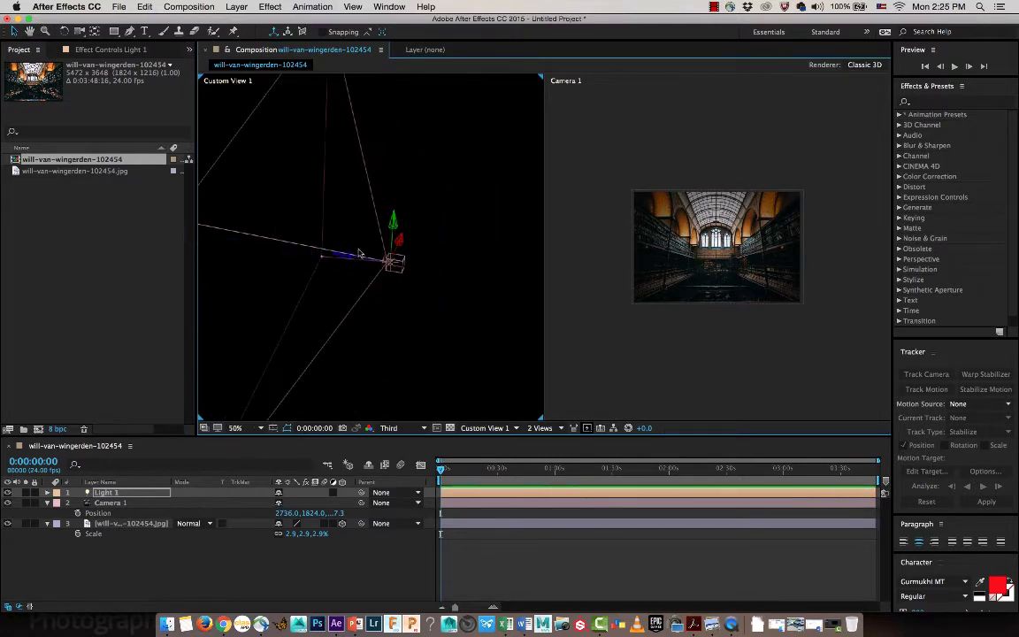
drag(325, 171, 390, 182)
scroll(373, 195, down, 2)
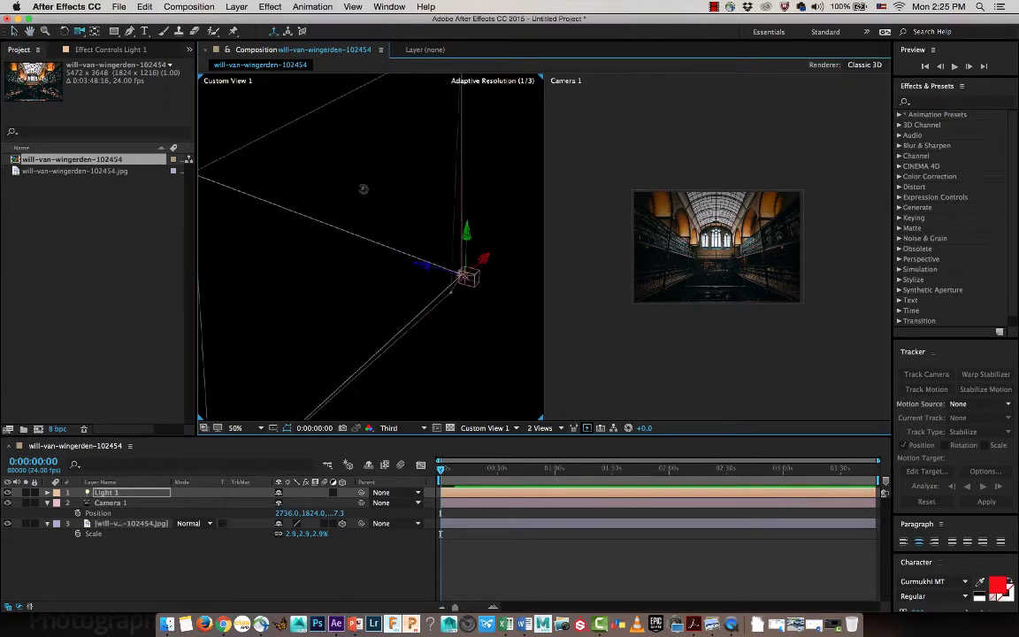
Add a white solid of 5472 × 3648 px and make it a 3D layer
click(187, 510)
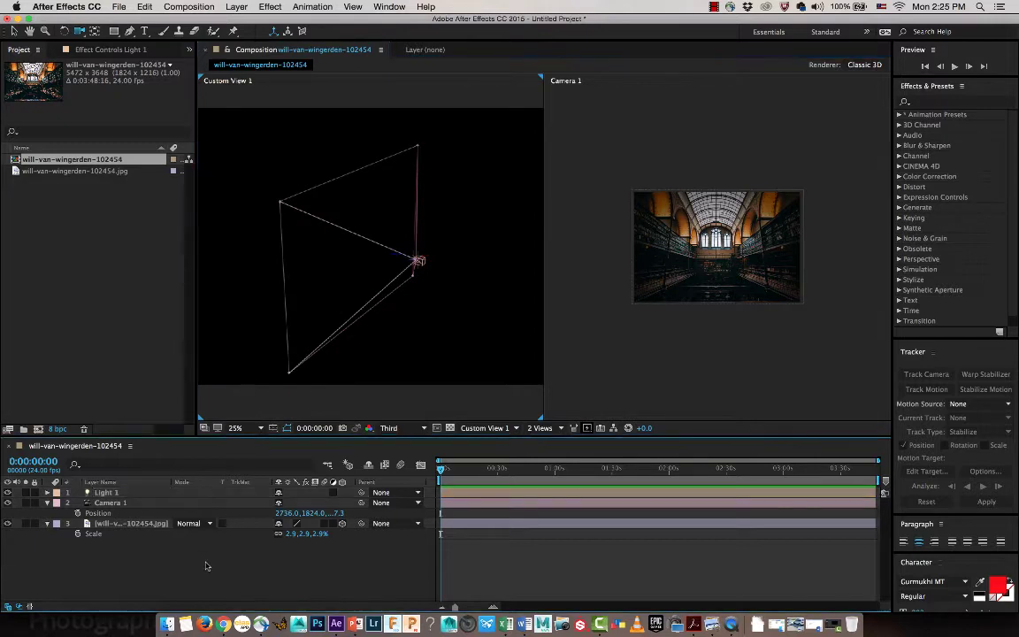
key(super+y)
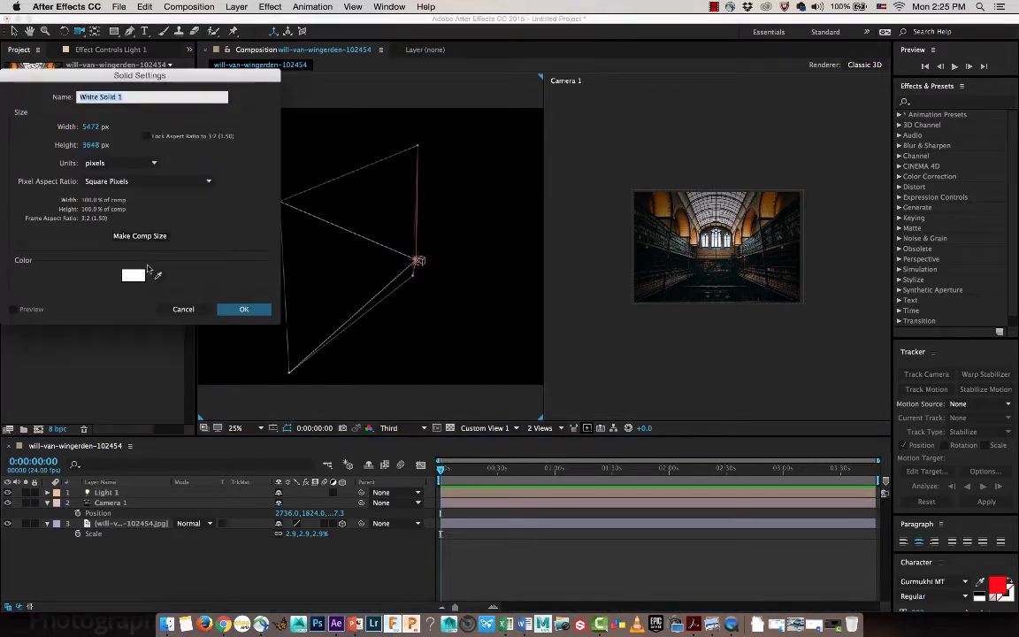
click(242, 309)
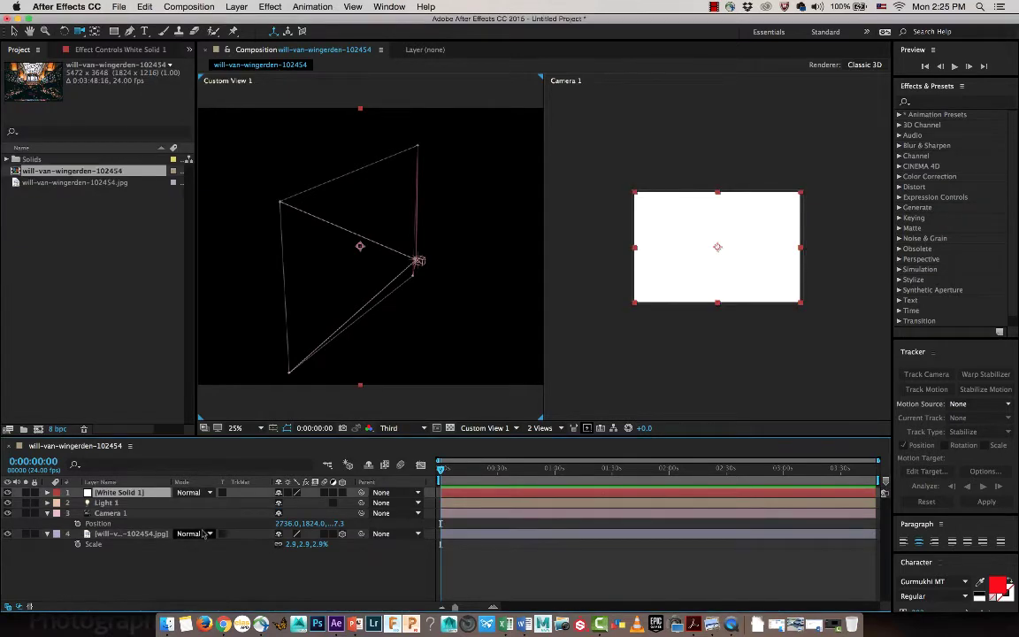
click(341, 492)
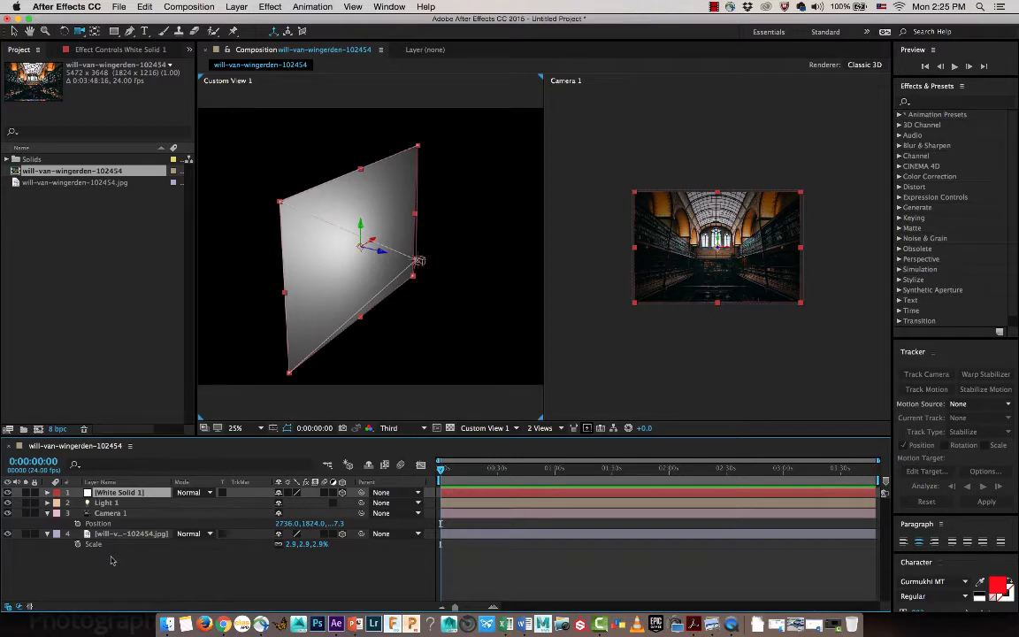
Display the white solid's Material Options and examine the Accepts Shadows and Accepts Lights properties
key(a)
key(a)
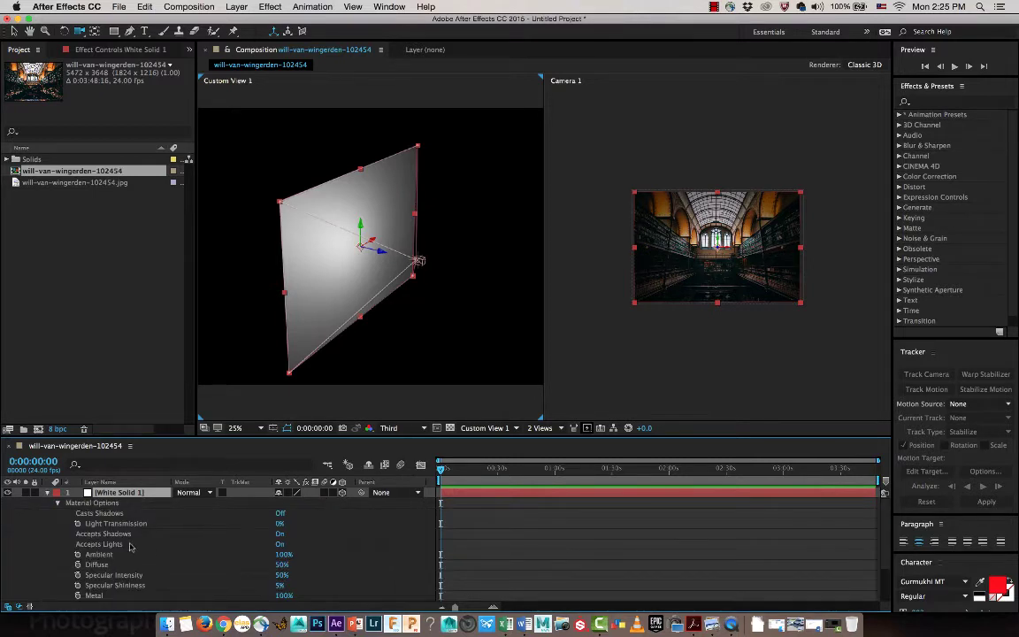
click(113, 535)
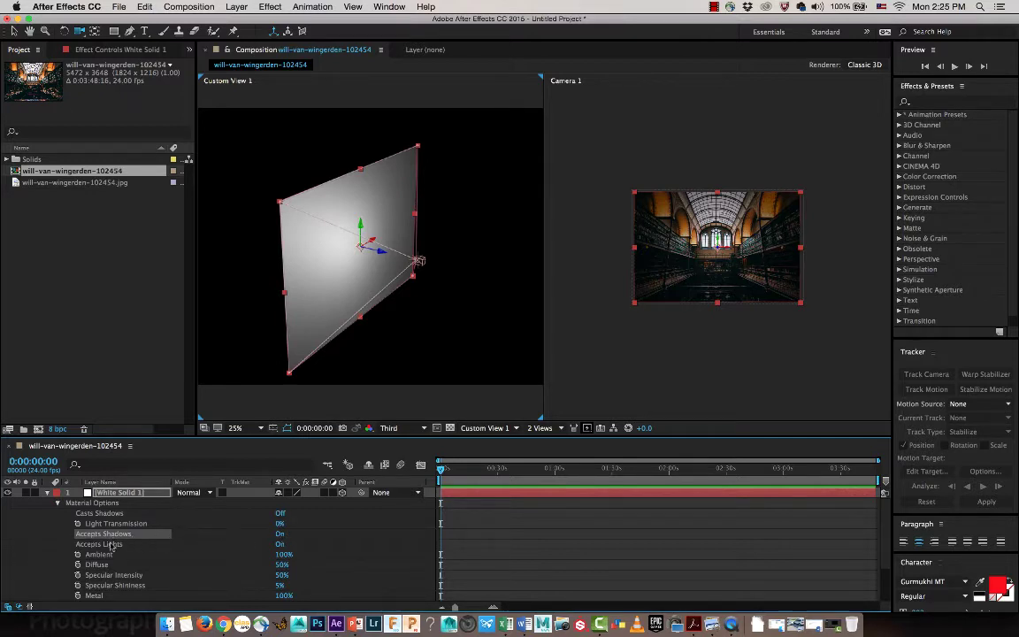
click(104, 544)
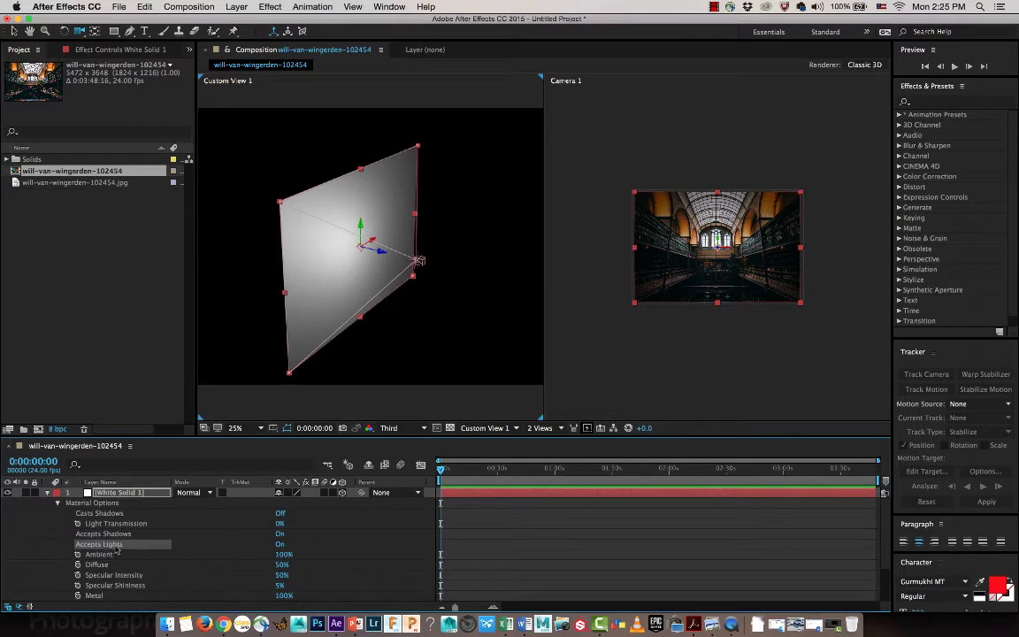
Turn Accepts Lights off for the white solid and leave its Accepts Shadows option on
click(280, 544)
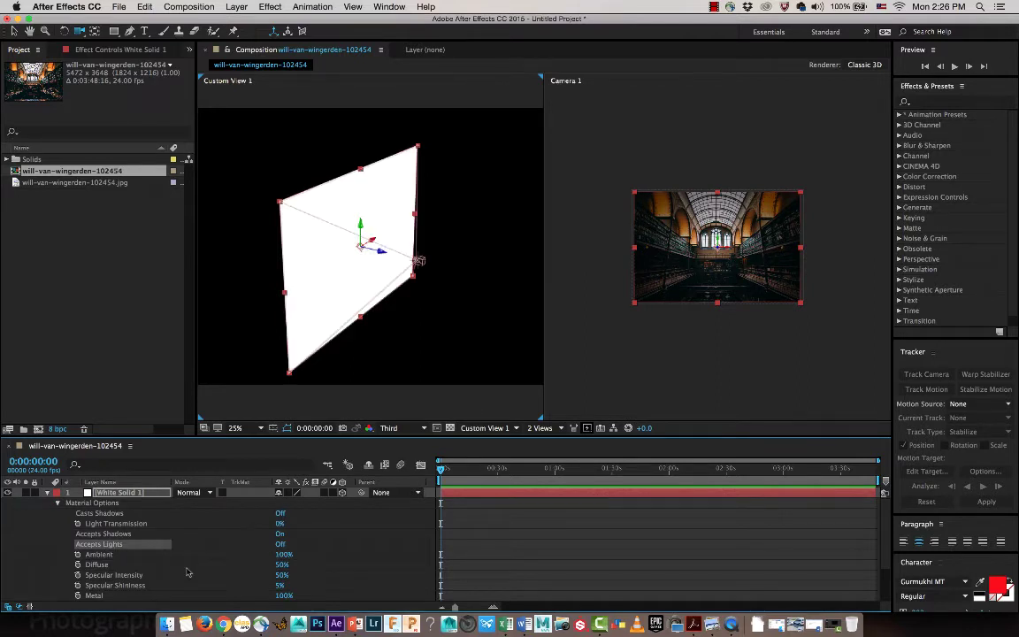
click(118, 533)
click(280, 533)
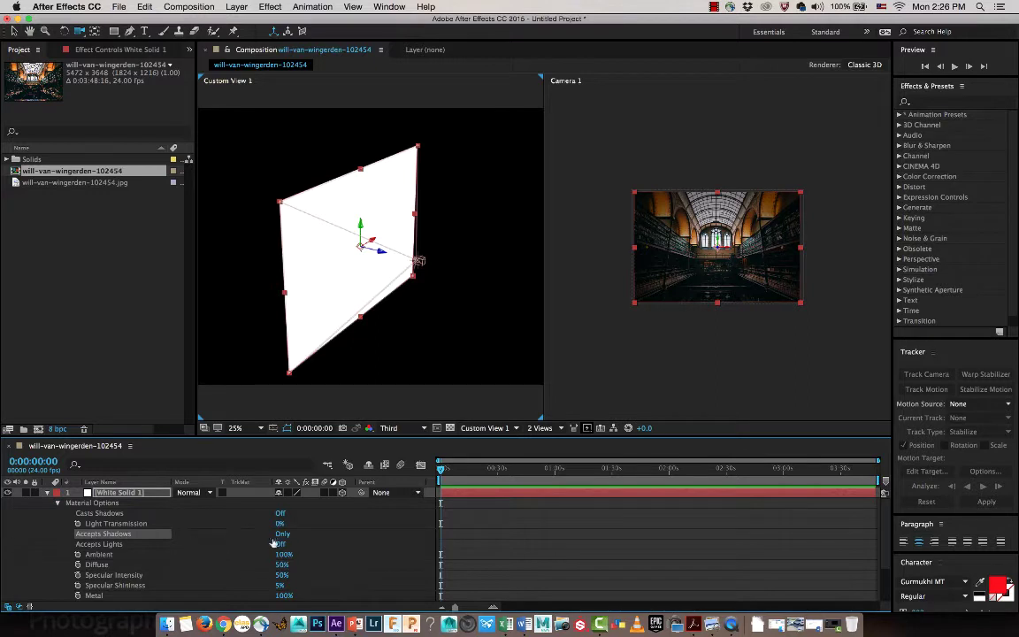
click(279, 534)
click(279, 534)
click(239, 552)
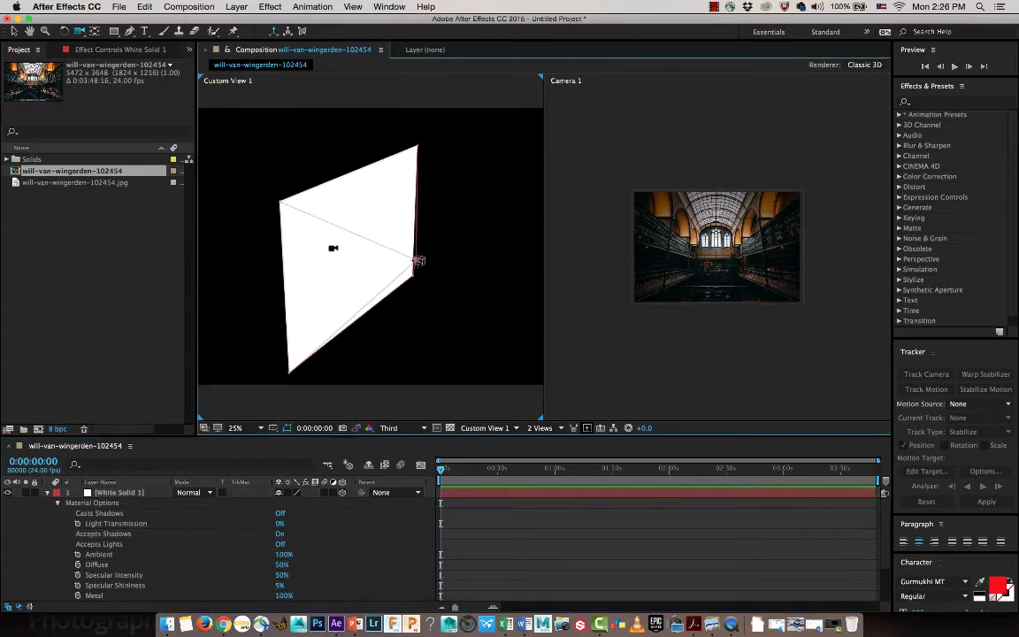
Examine the small photo layer in front of the camera and point light up close in Custom View 1
click(342, 263)
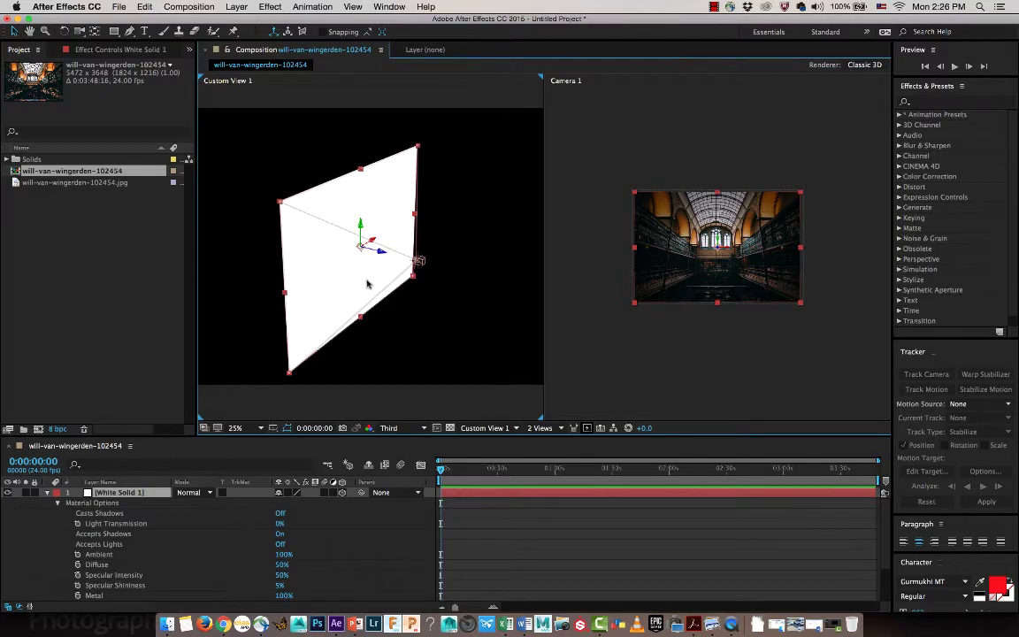
key(period)
key(period)
key(period)
key(period)
scroll(412, 274, right, 5)
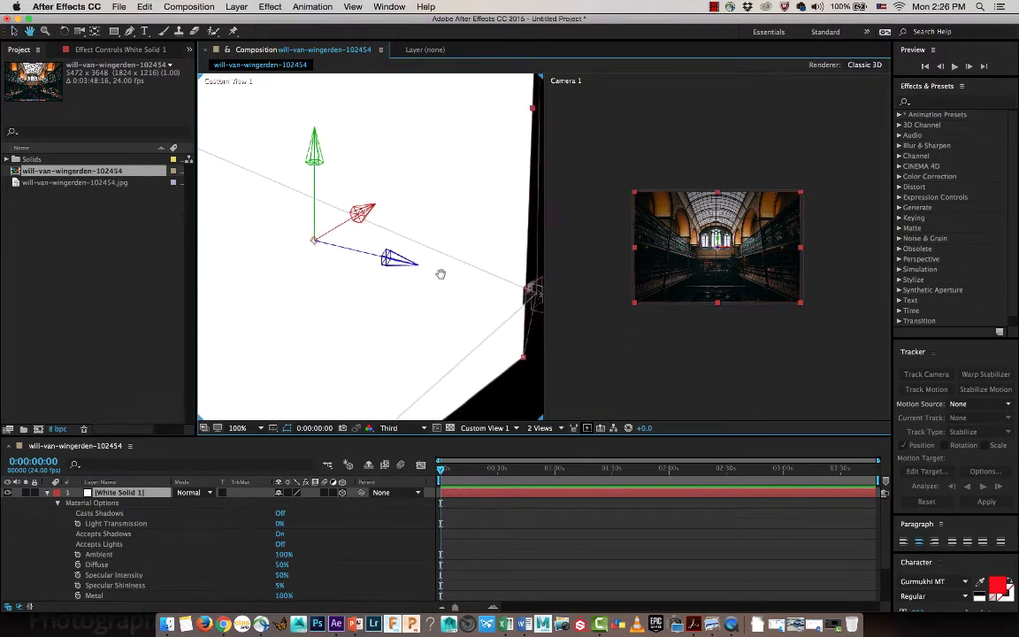
key(period)
key(period)
key(period)
key(period)
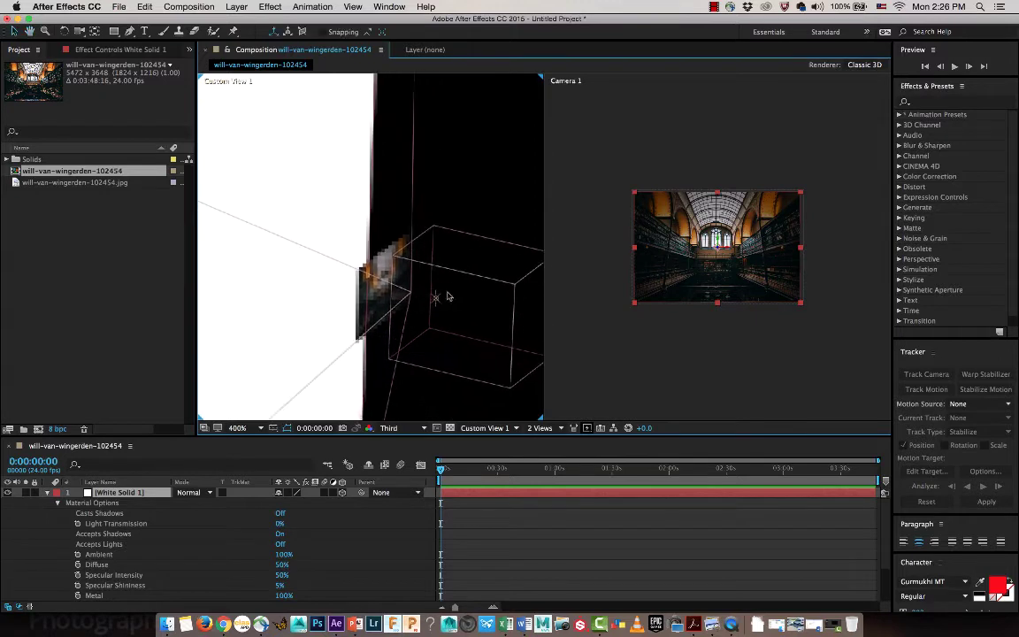
drag(401, 268, 394, 264)
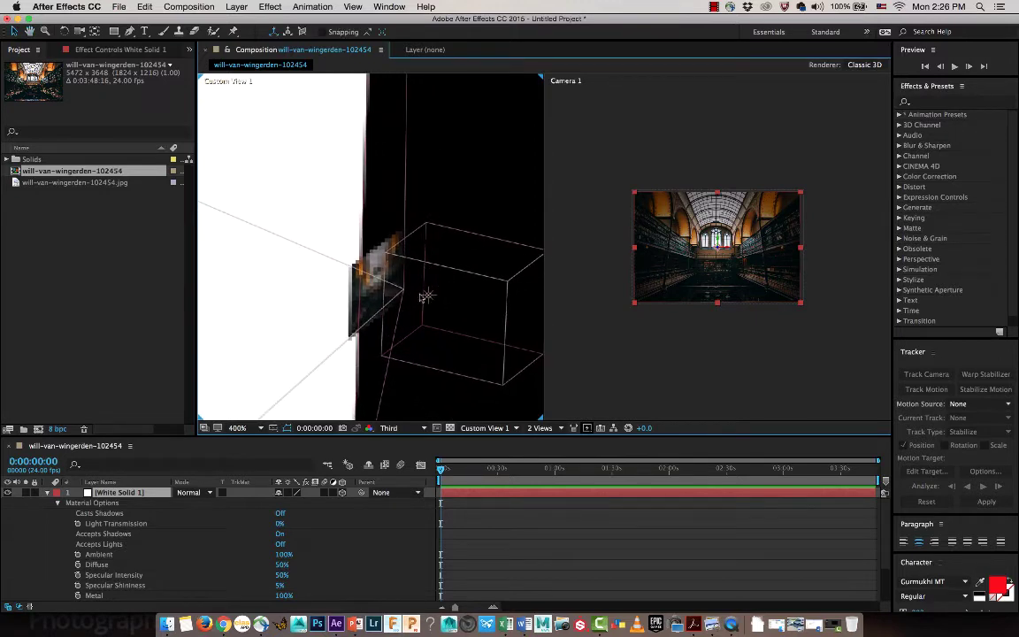
click(366, 294)
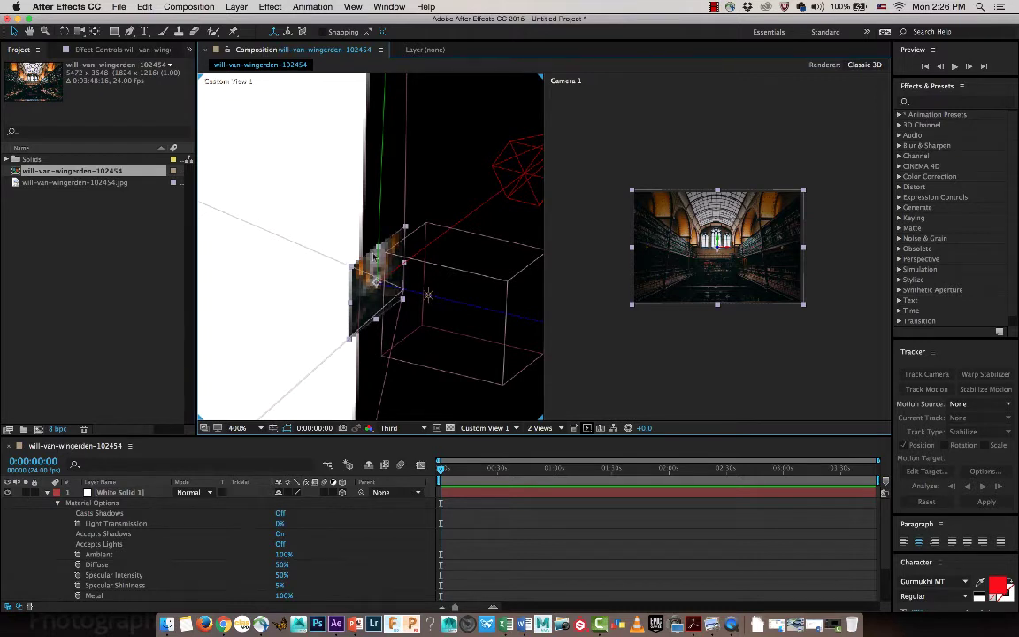
key(comma)
key(comma)
key(comma)
key(comma)
scroll(390, 273, down, 1)
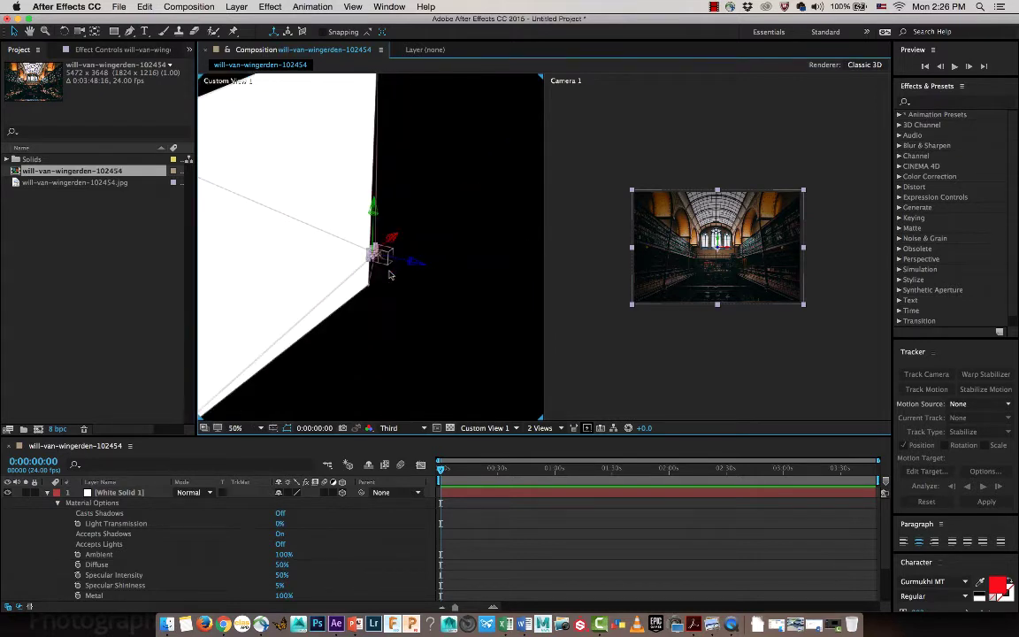
drag(223, 238, 332, 251)
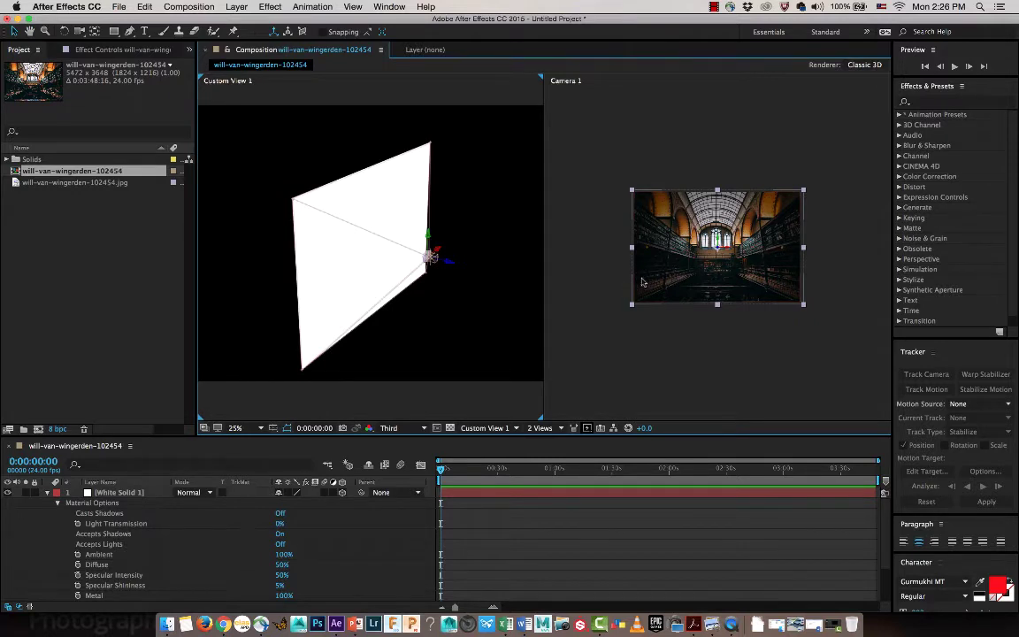
In the photo layer's Material Options, turn Casts Shadows on and set Light Transmission to 100%
click(677, 269)
click(47, 492)
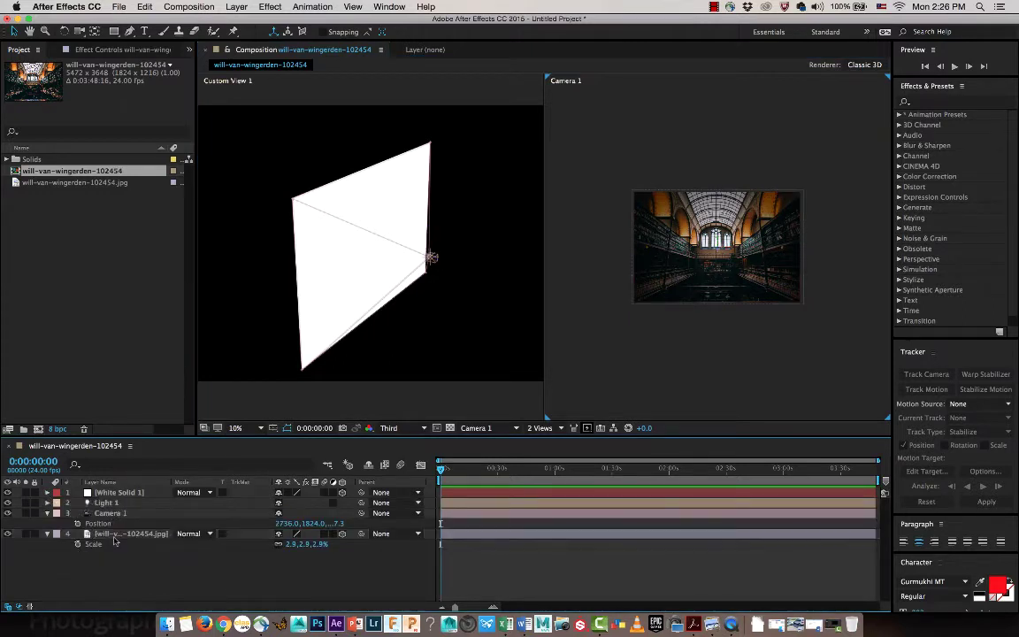
key(a)
key(a)
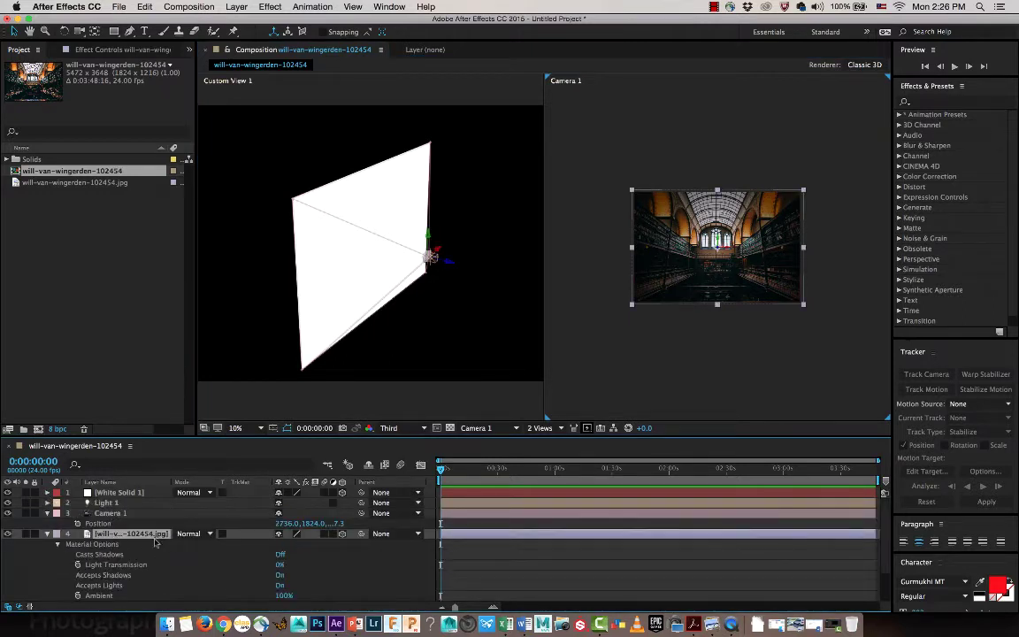
click(279, 555)
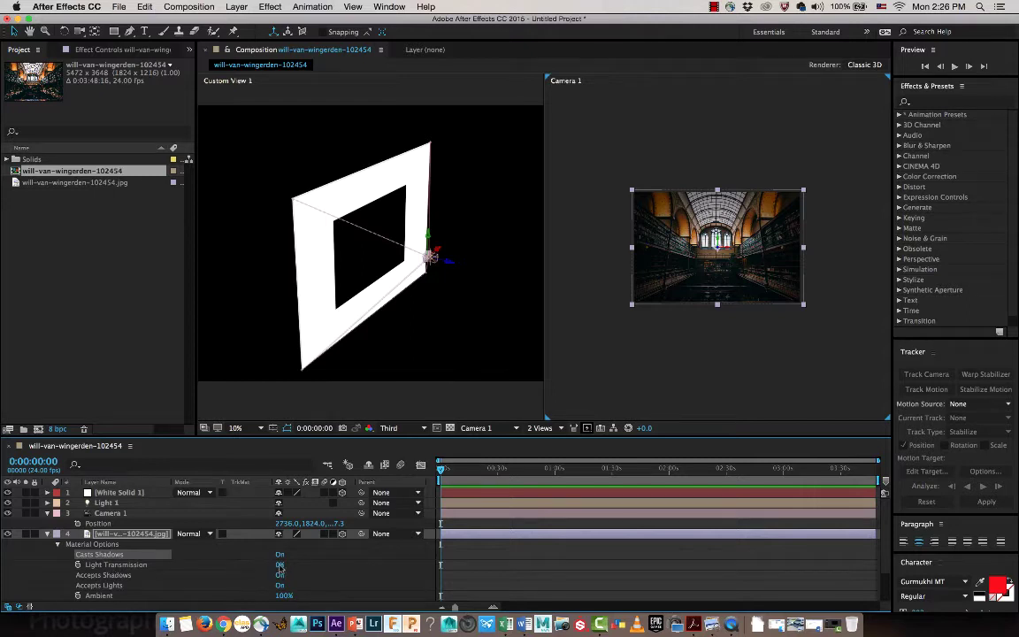
drag(279, 564, 352, 564)
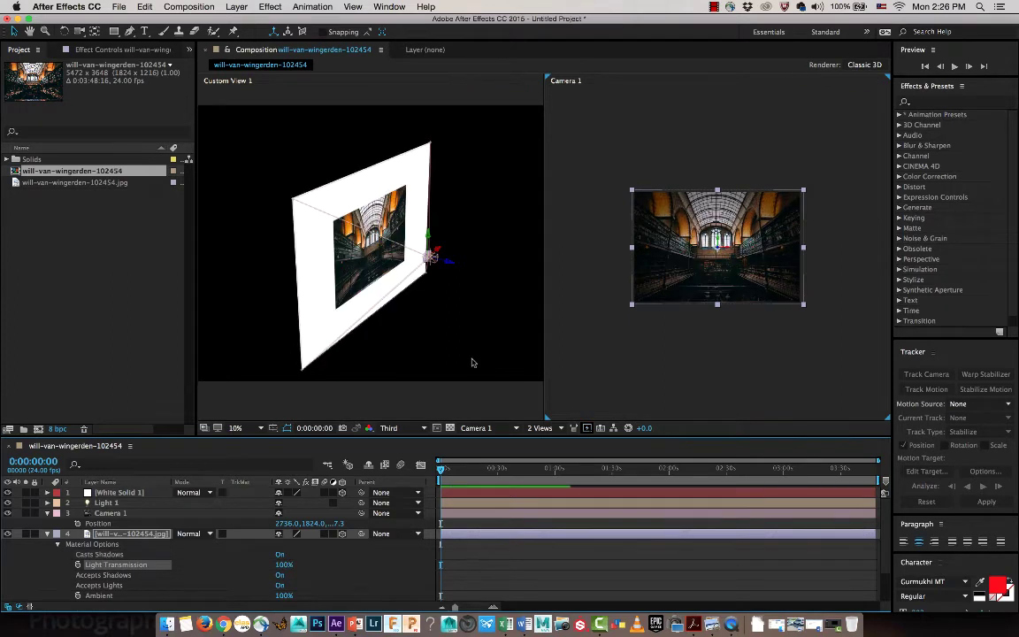
Move the photo layer slightly along its Z axis toward the light until the projected image fills the white solid
scroll(470, 316, down, 1)
scroll(398, 305, up, 6)
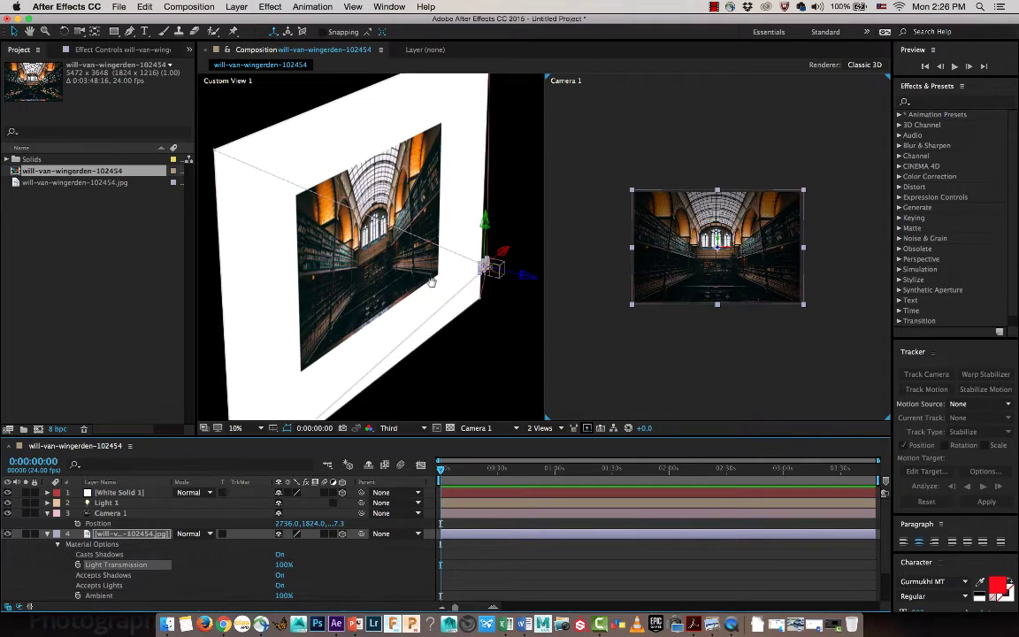
key(v)
click(774, 267)
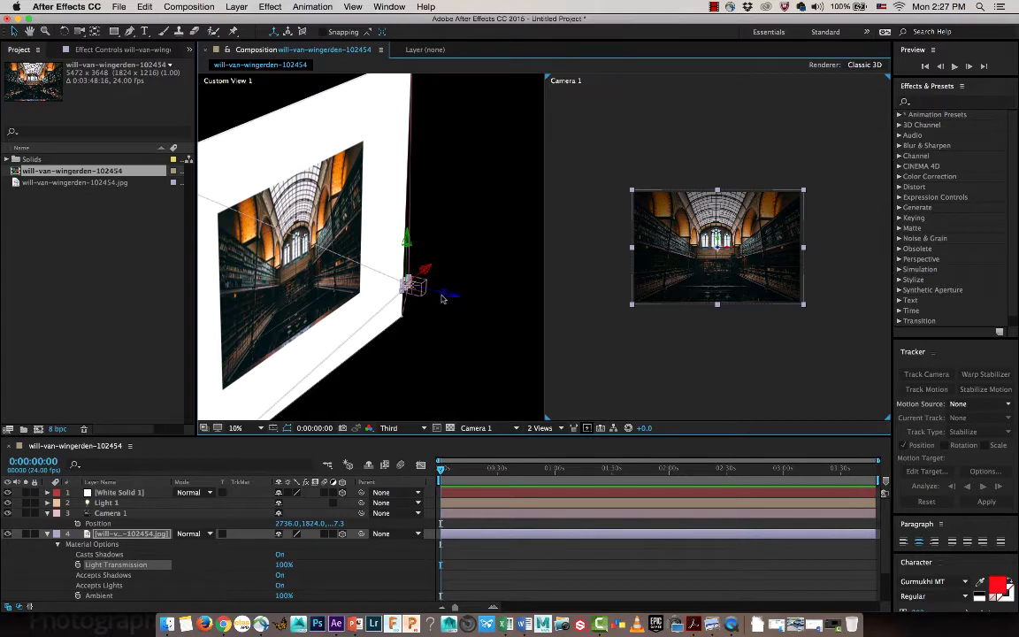
drag(445, 296, 449, 296)
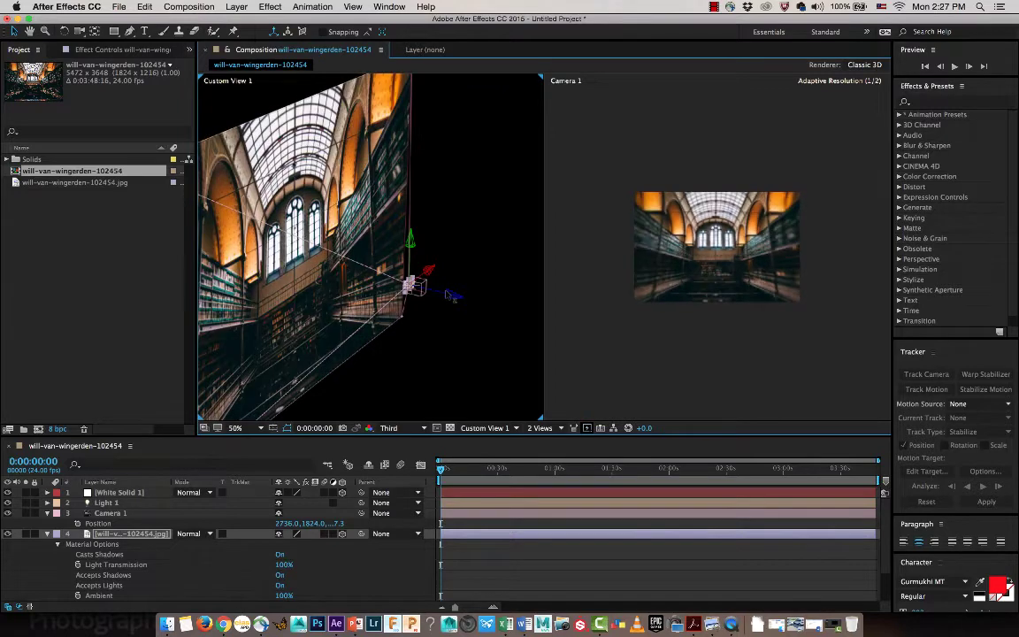
drag(380, 351, 456, 323)
key(v)
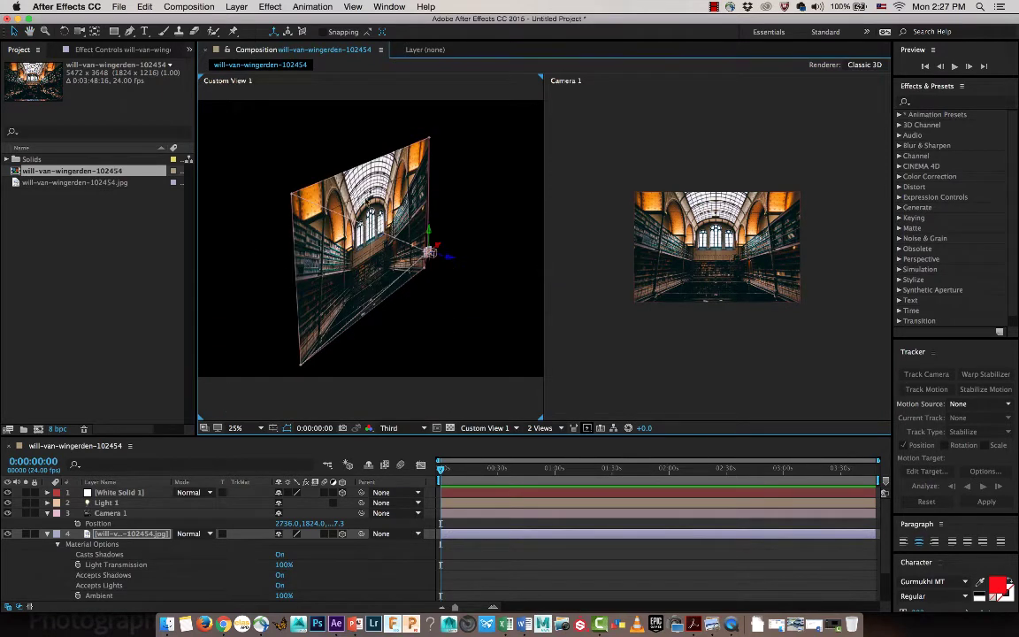
Duplicate the white solid that receives the projected photo
click(402, 296)
key(.)
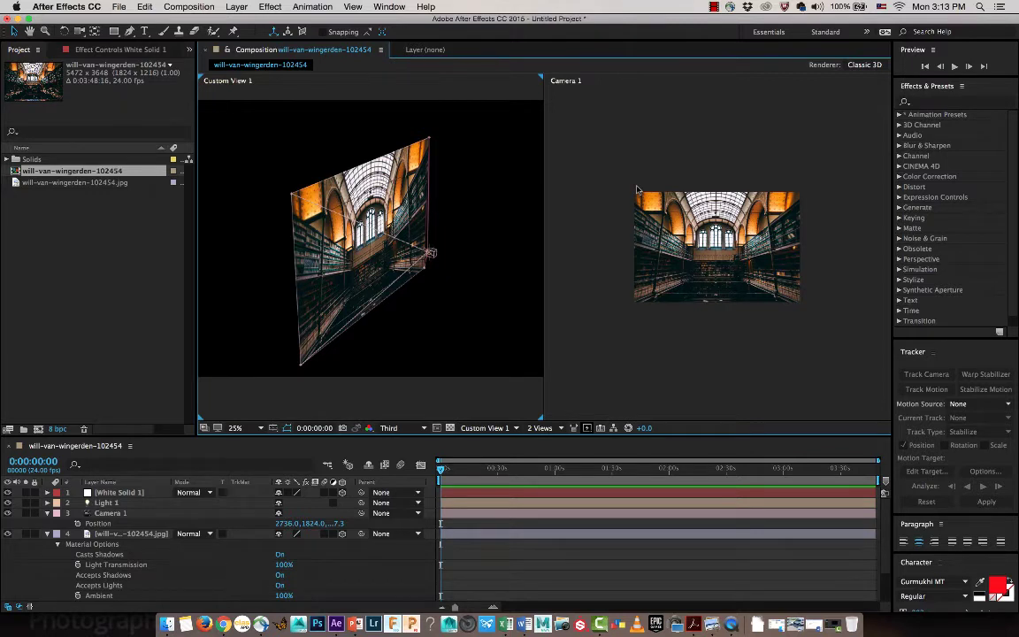
click(376, 189)
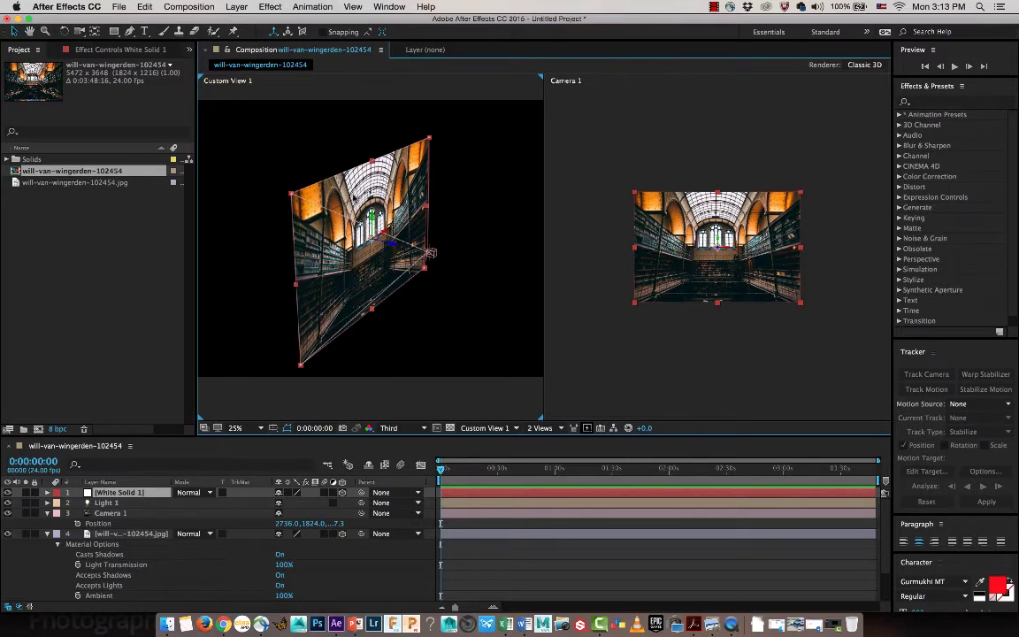
key(period)
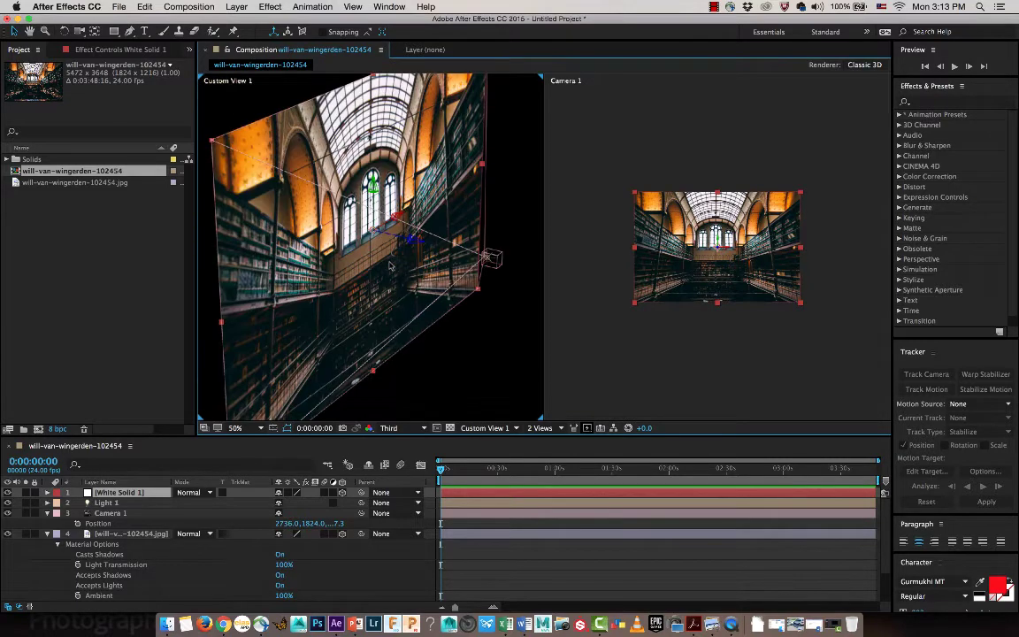
drag(393, 246, 444, 273)
key(c)
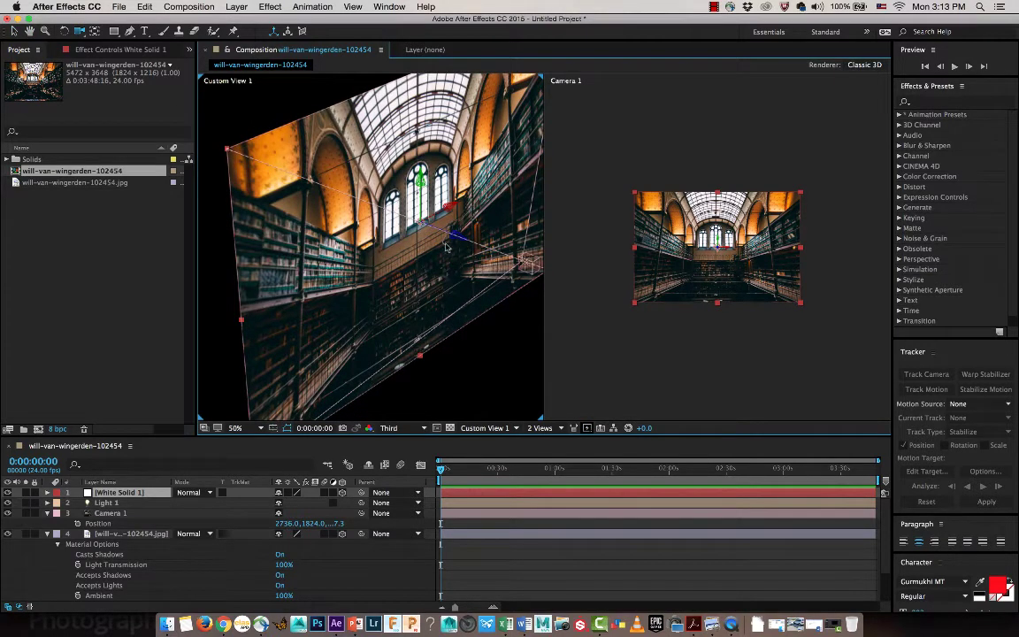
key(super+d)
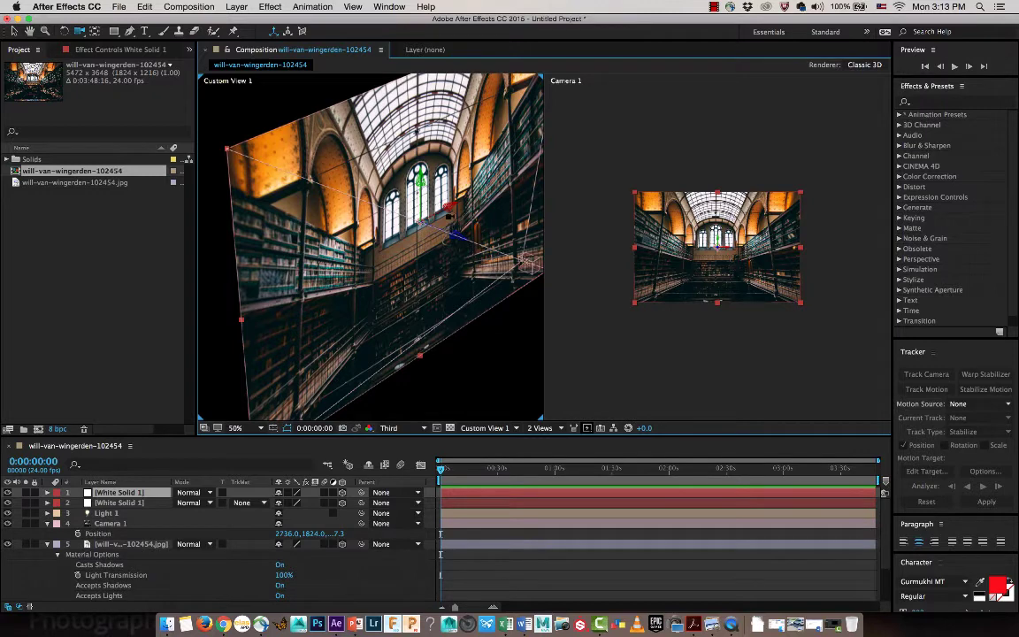
Move the duplicate solid's anchor point along the X axis to its right edge with the Pan Behind tool
key(v)
scroll(442, 242, down, 2)
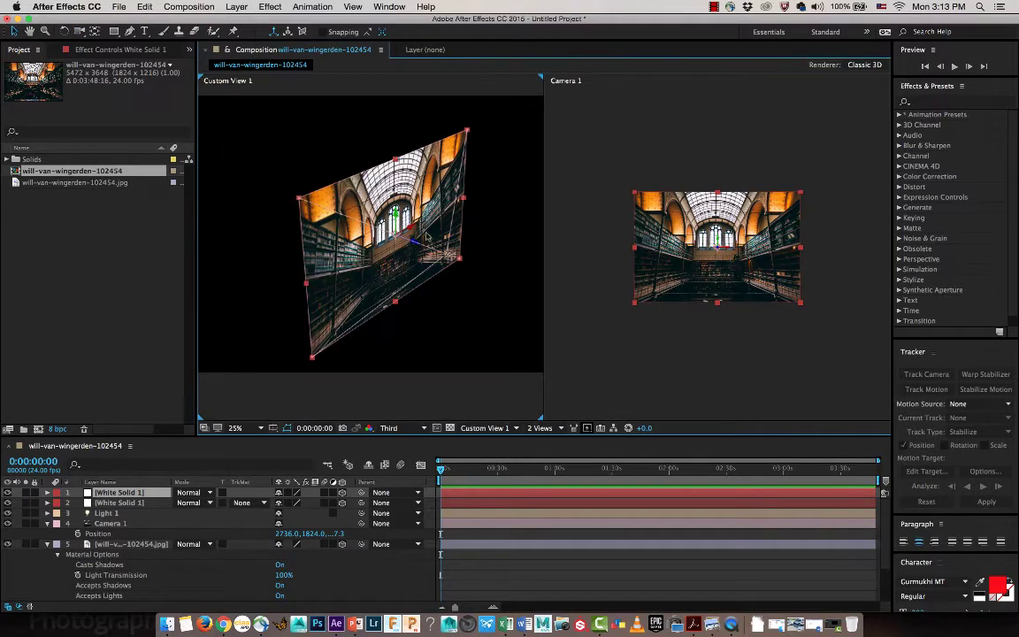
scroll(425, 236, up, 2)
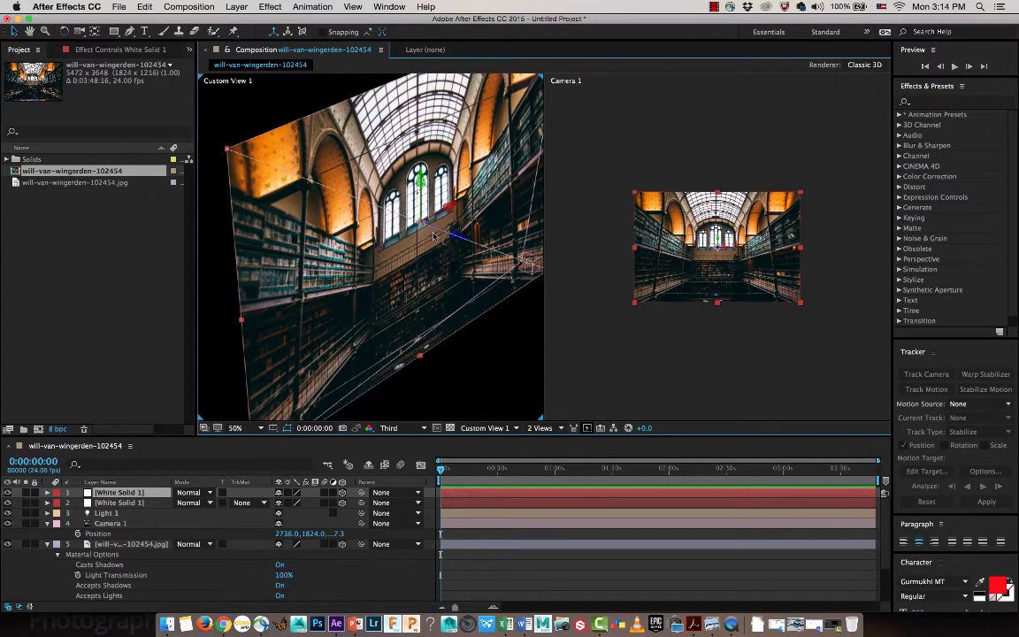
drag(455, 261, 317, 339)
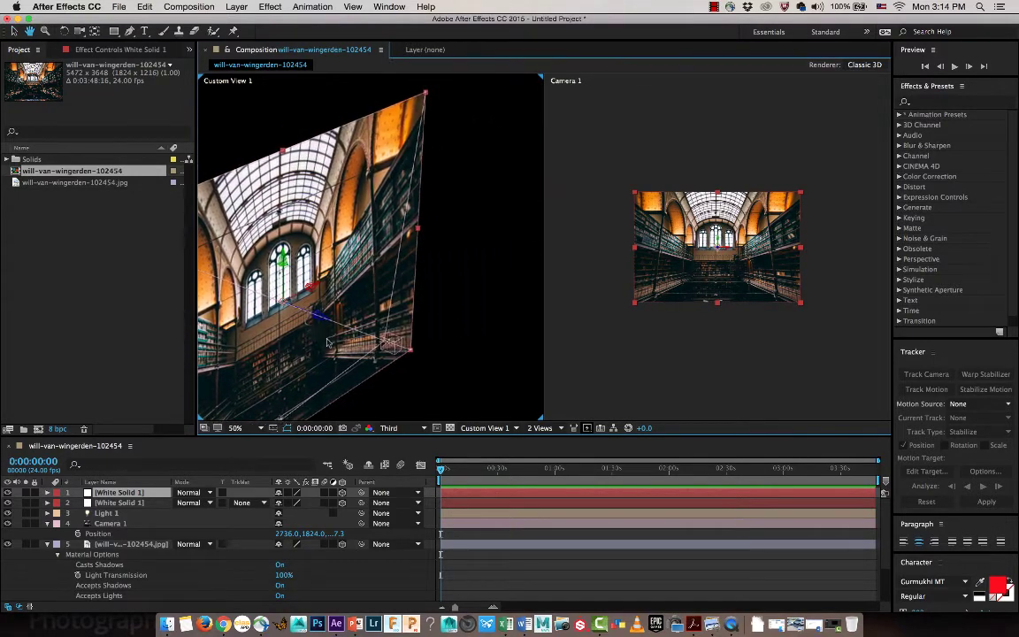
click(92, 30)
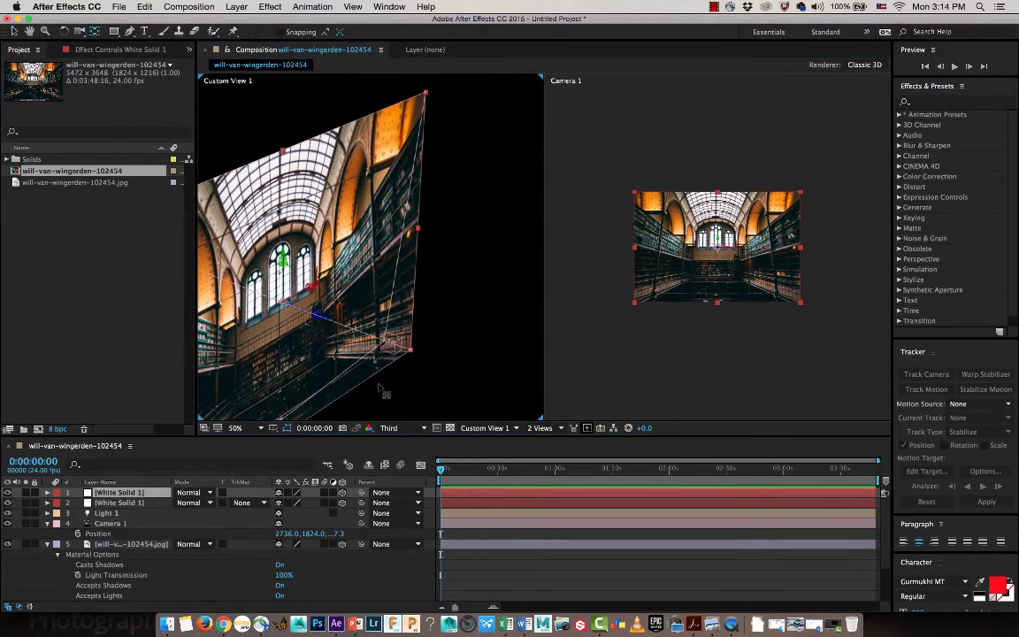
drag(311, 286, 579, 167)
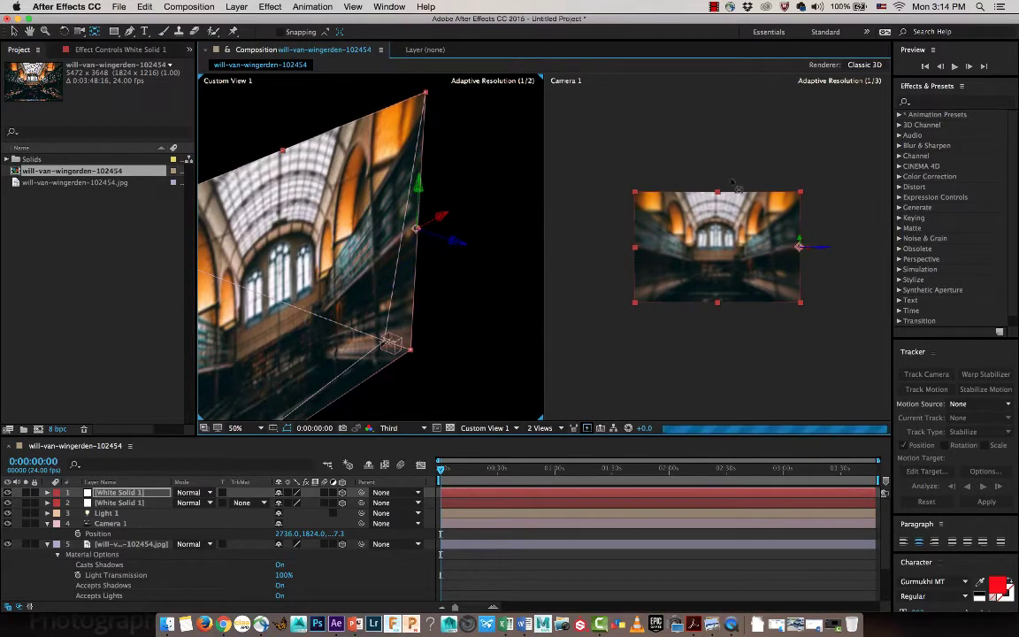
Fine-tune the anchor point along X so it sits exactly on the midpoint of the solid's right edge
key(period)
key(period)
drag(468, 238, 238, 334)
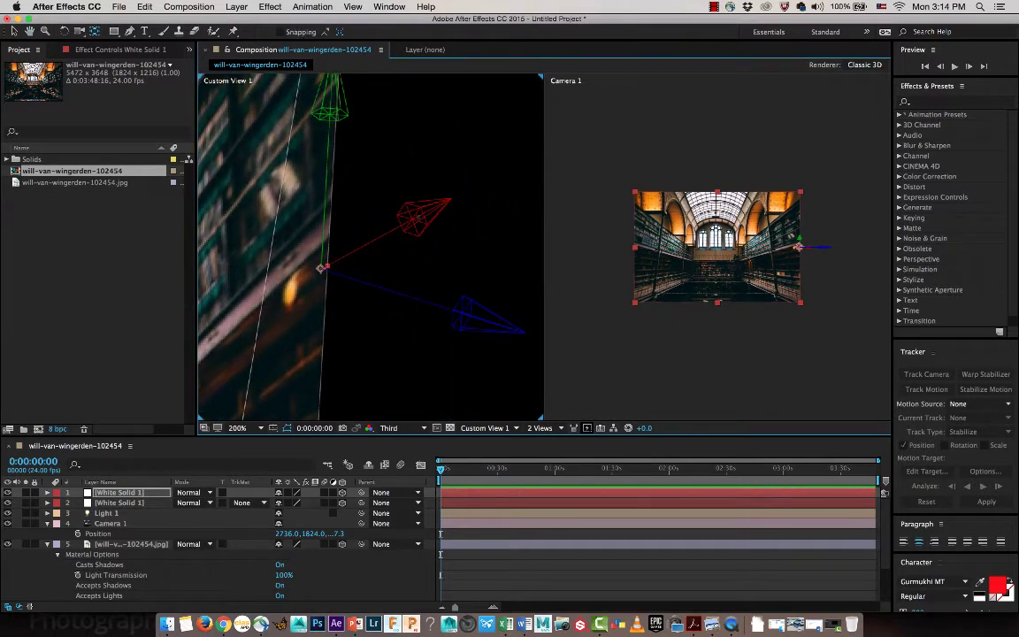
drag(426, 214, 428, 213)
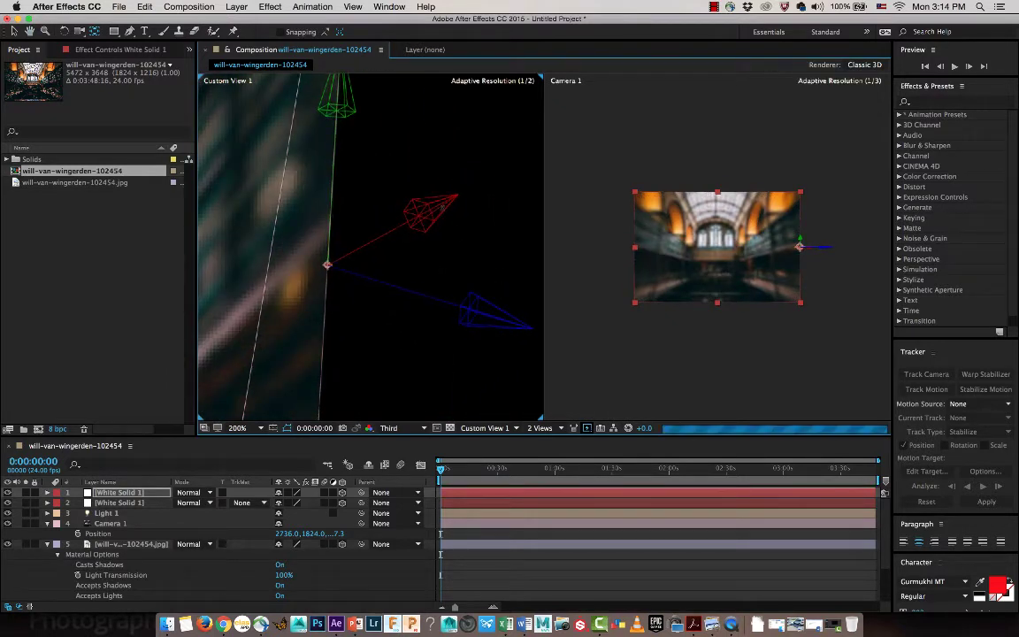
key(comma)
key(comma)
key(comma)
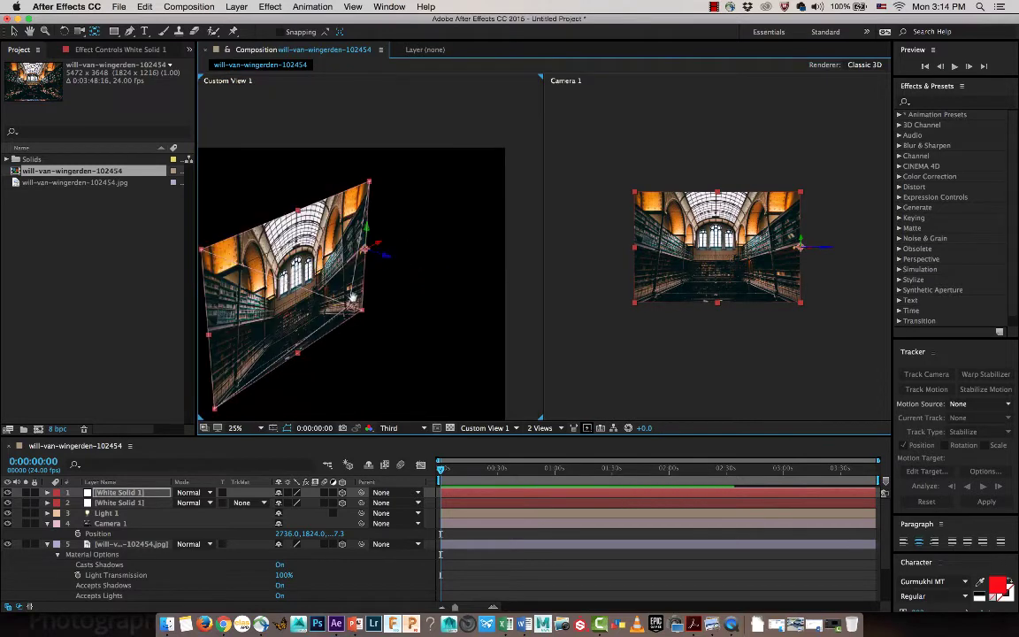
drag(352, 250, 469, 279)
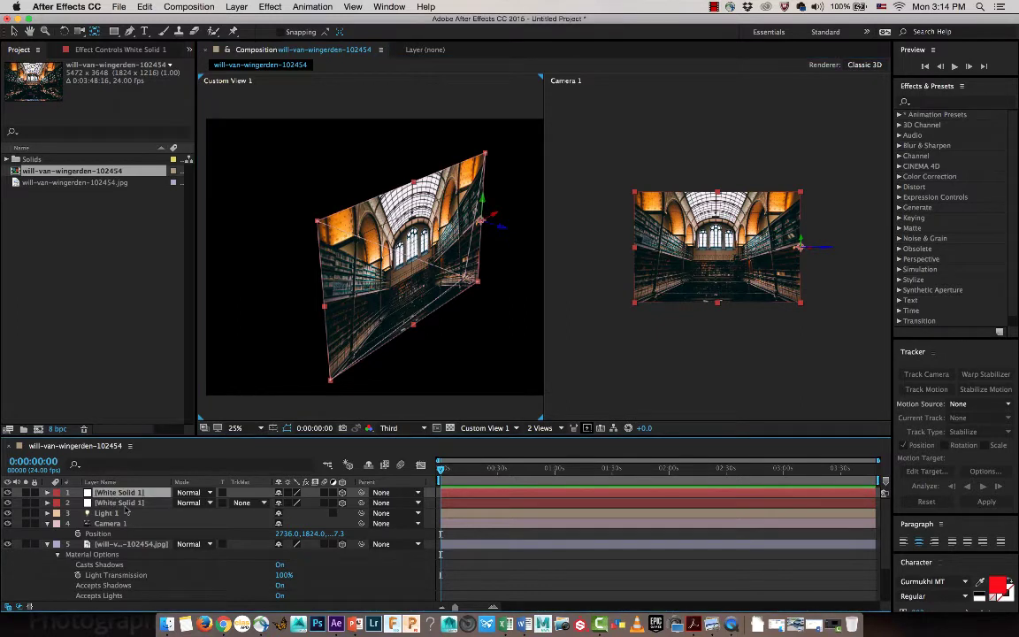
Rename the top solid layer LT Wall and duplicate it
key(Return)
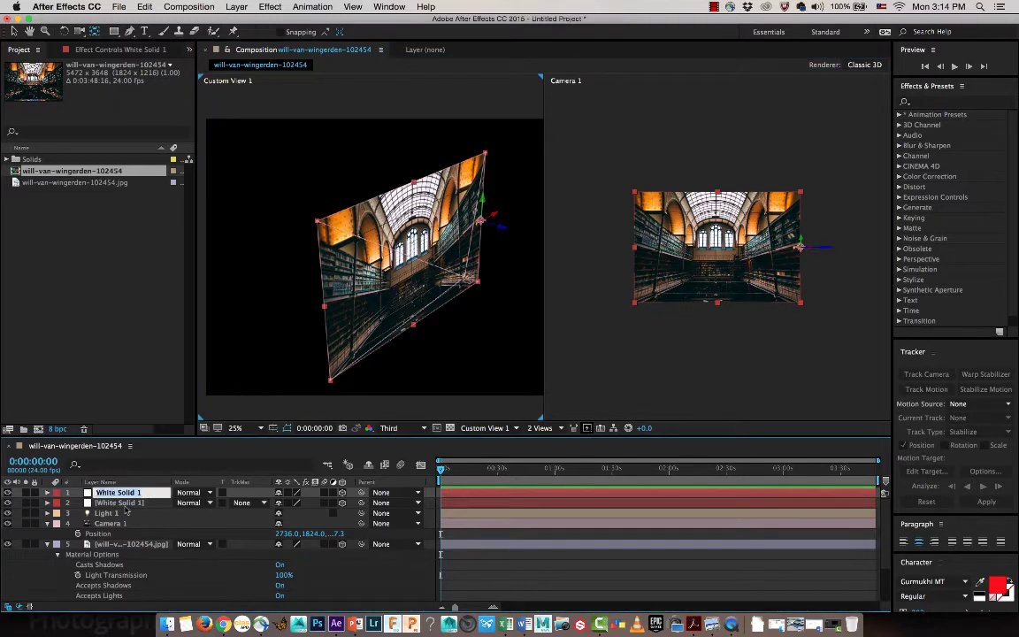
text(LT Wall)
key(Return)
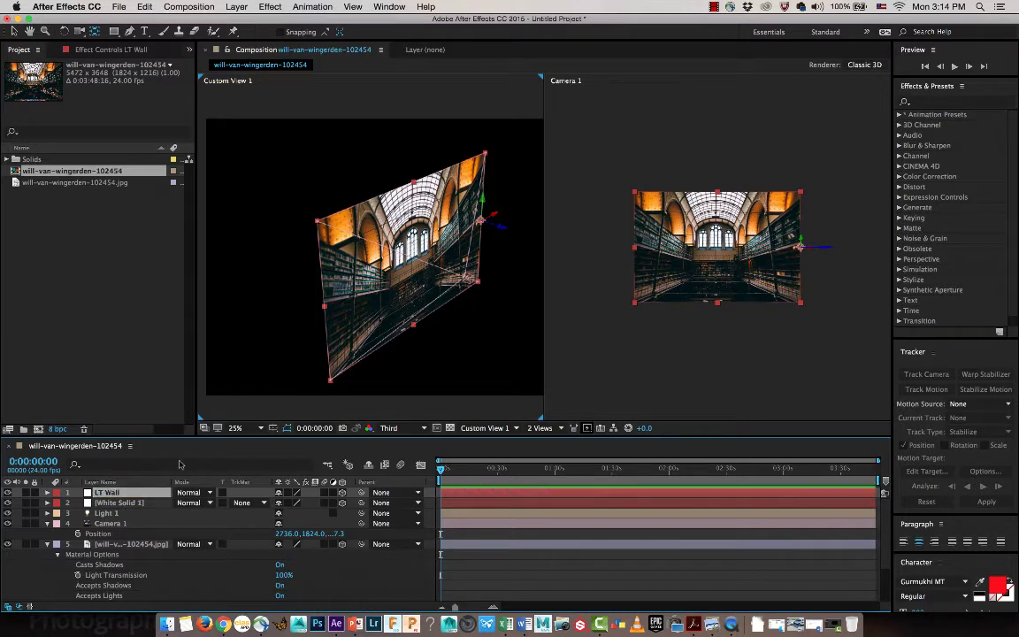
key(super+d)
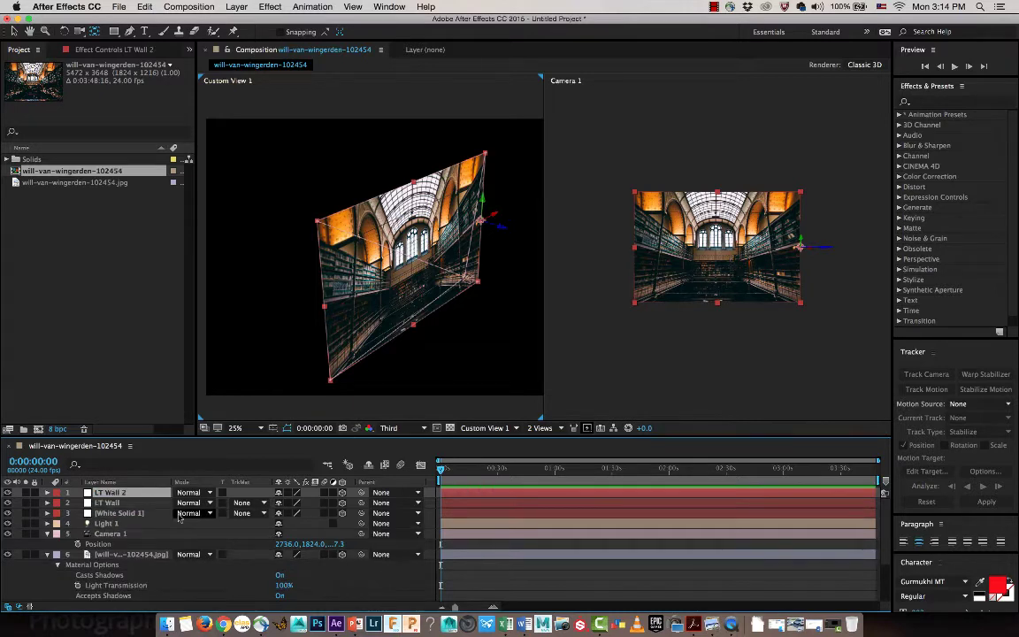
Rename the duplicated wall layer RT Wall
key(Return)
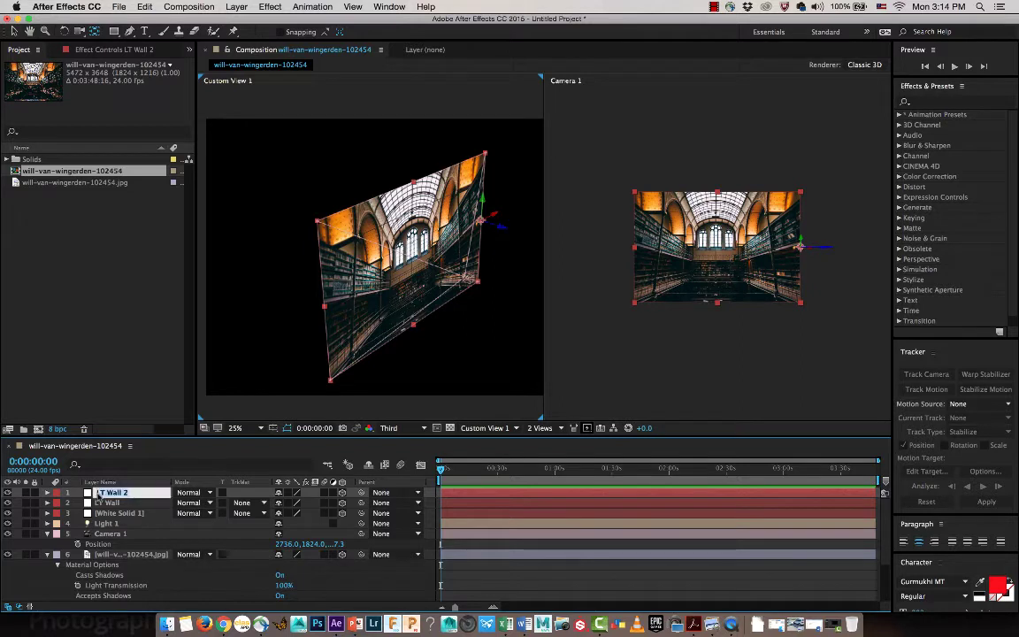
text(RT Wall)
key(Return)
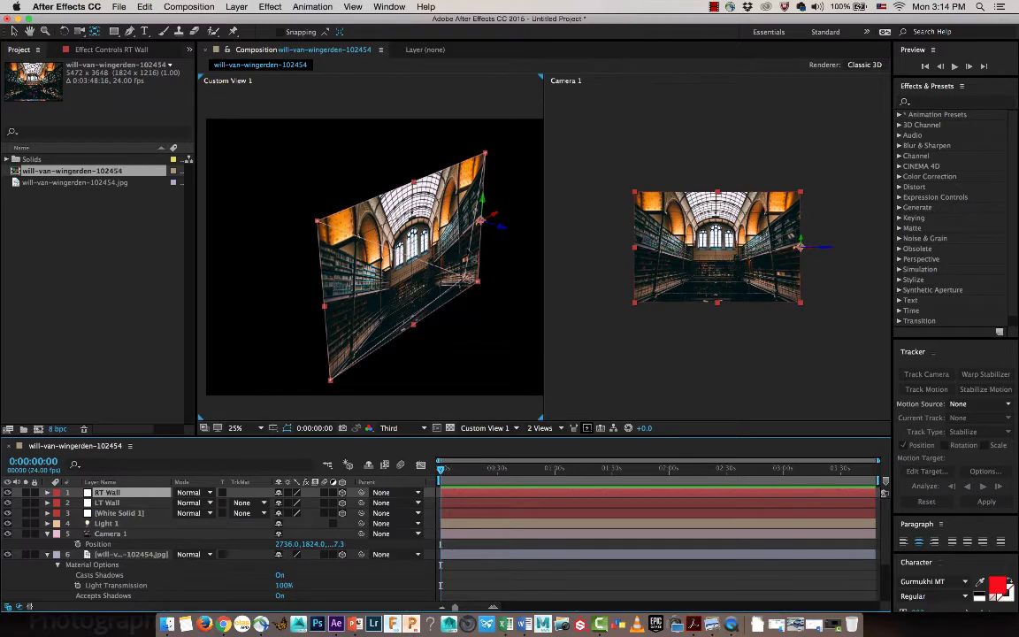
Move the RT Wall solid along its X axis until its anchored edge meets the right side of the back wall's windows
scroll(447, 256, up, 2)
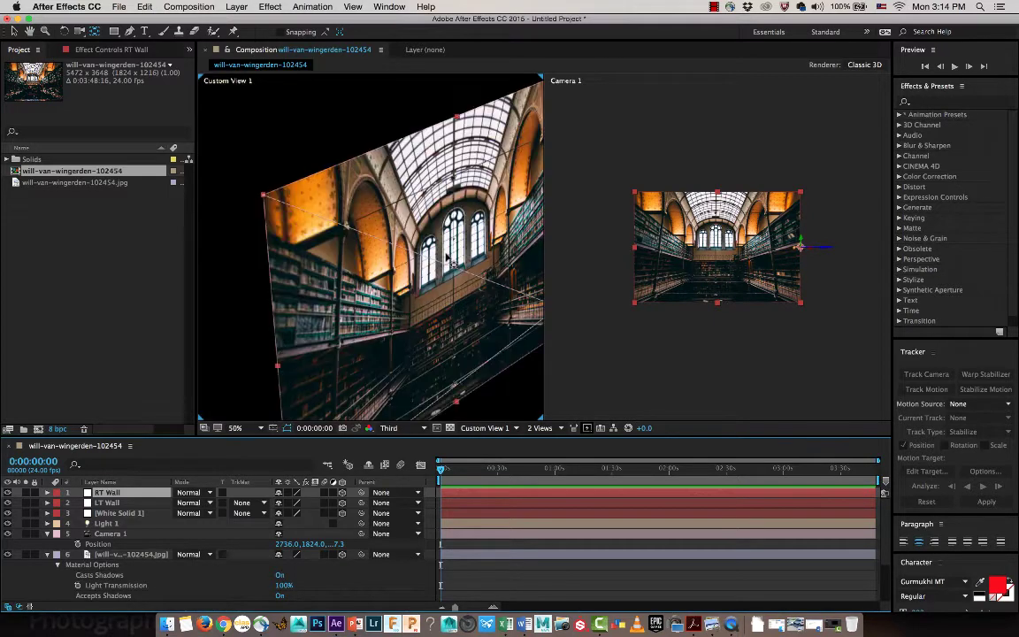
drag(421, 226, 250, 271)
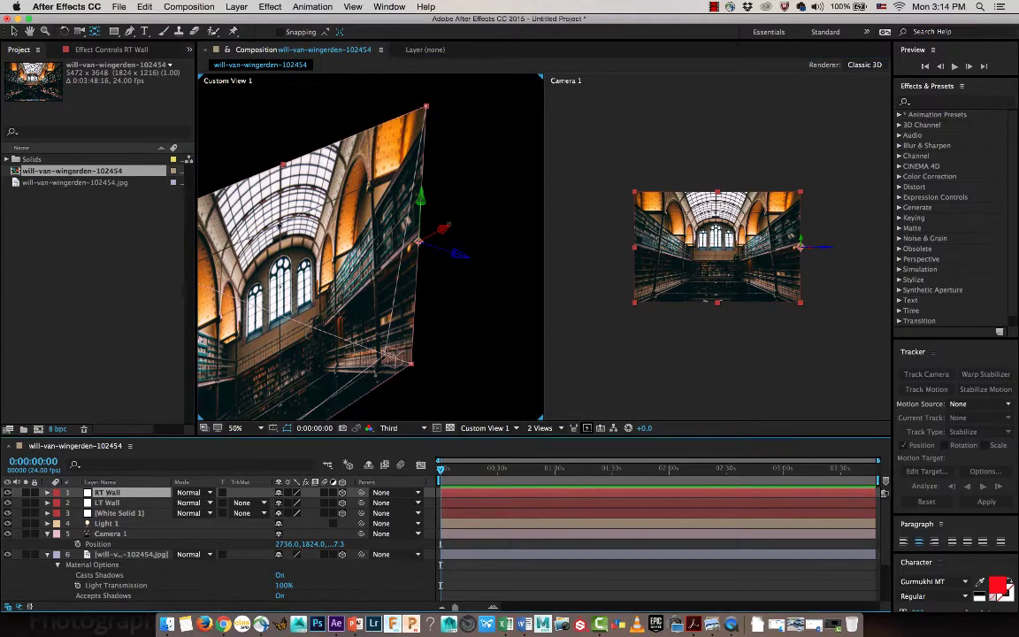
drag(422, 244, 413, 263)
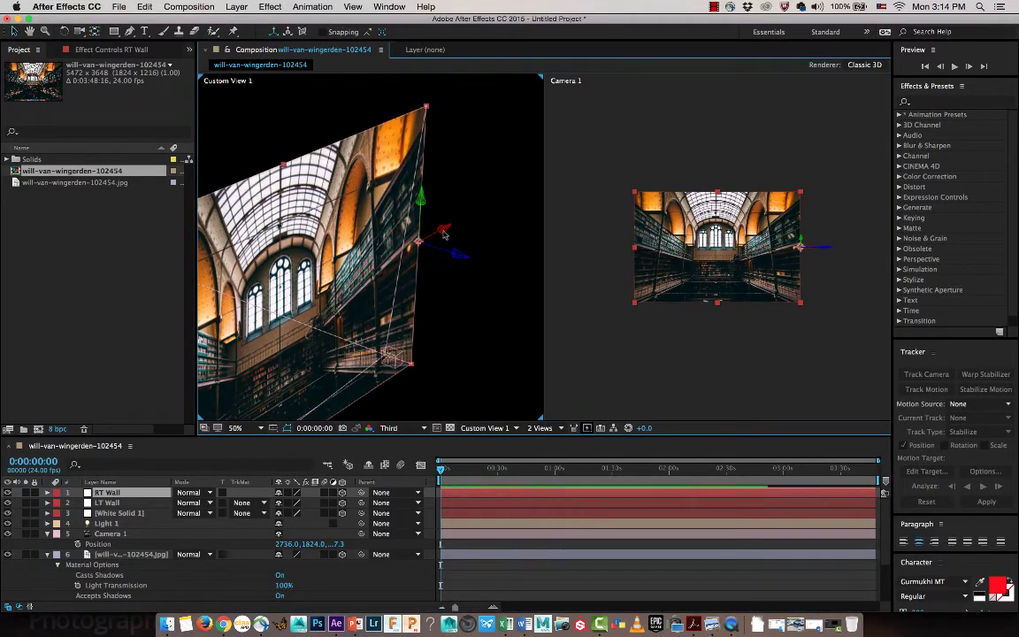
drag(442, 231, 187, 378)
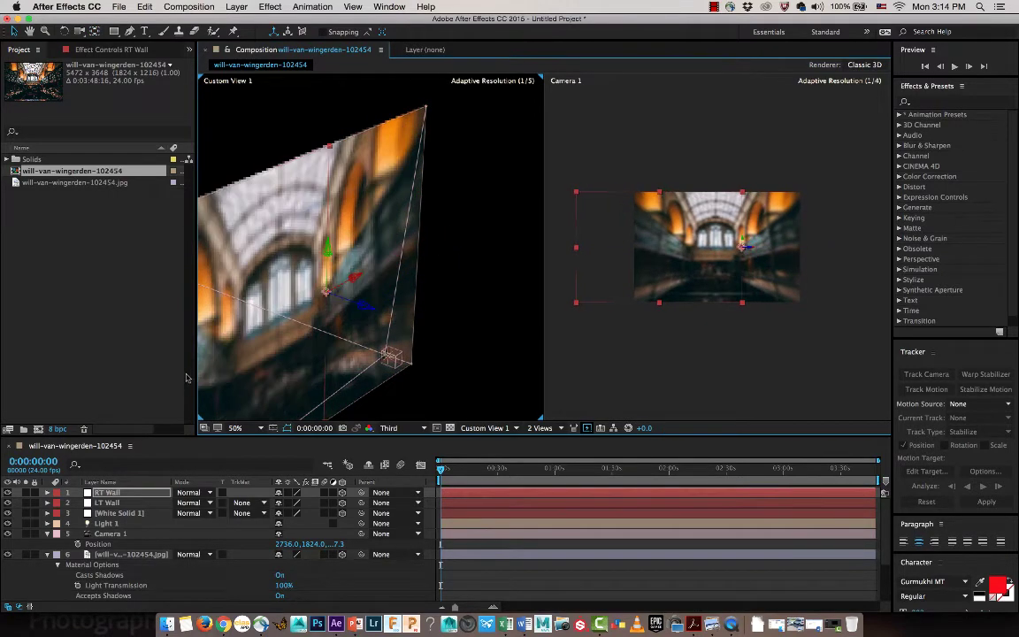
scroll(823, 234, up, 1)
drag(818, 215, 742, 217)
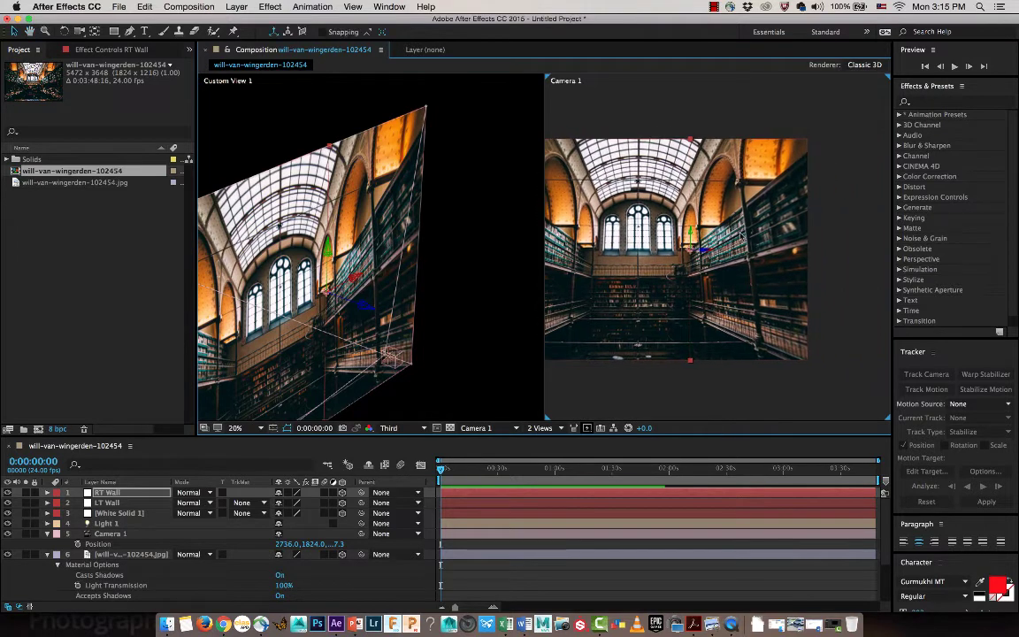
scroll(741, 217, up, 1)
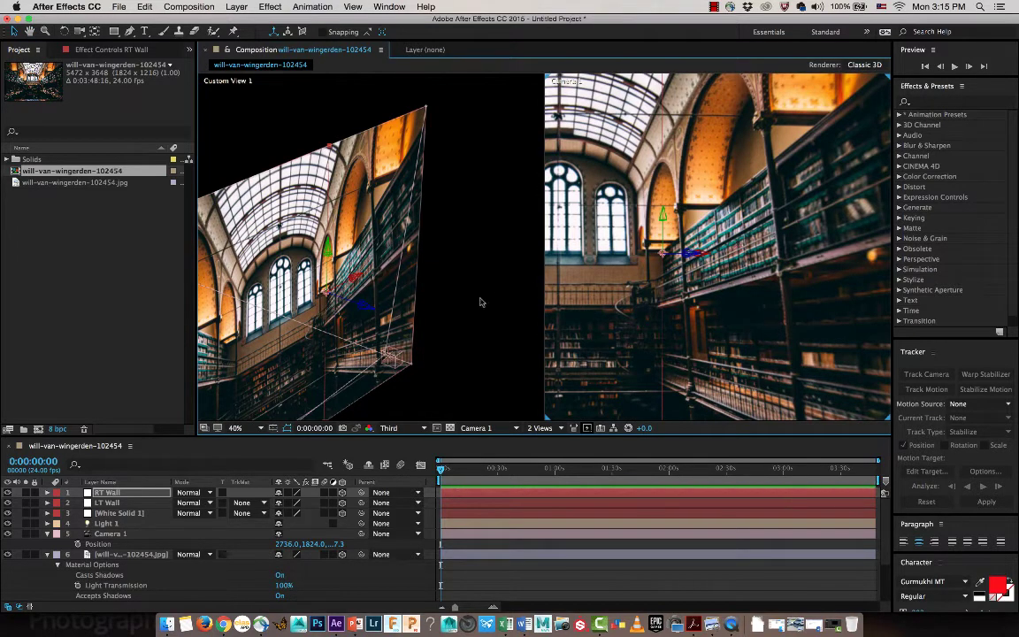
drag(325, 256, 321, 287)
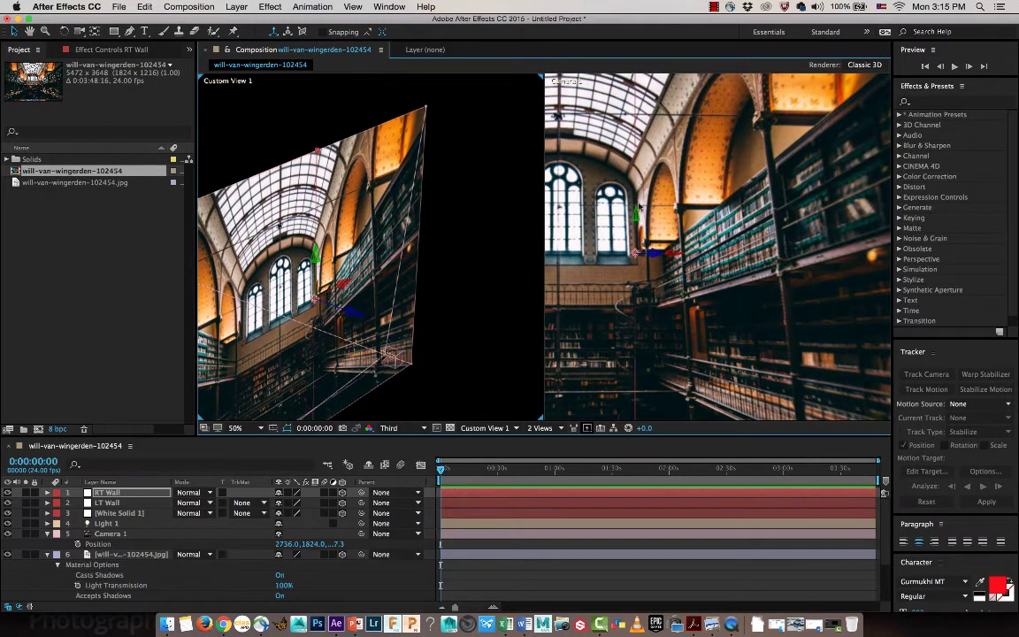
Set the RT Wall layer's Y orientation to 235° so the solid swings out from the back wall towards the camera
scroll(435, 275, down, 2)
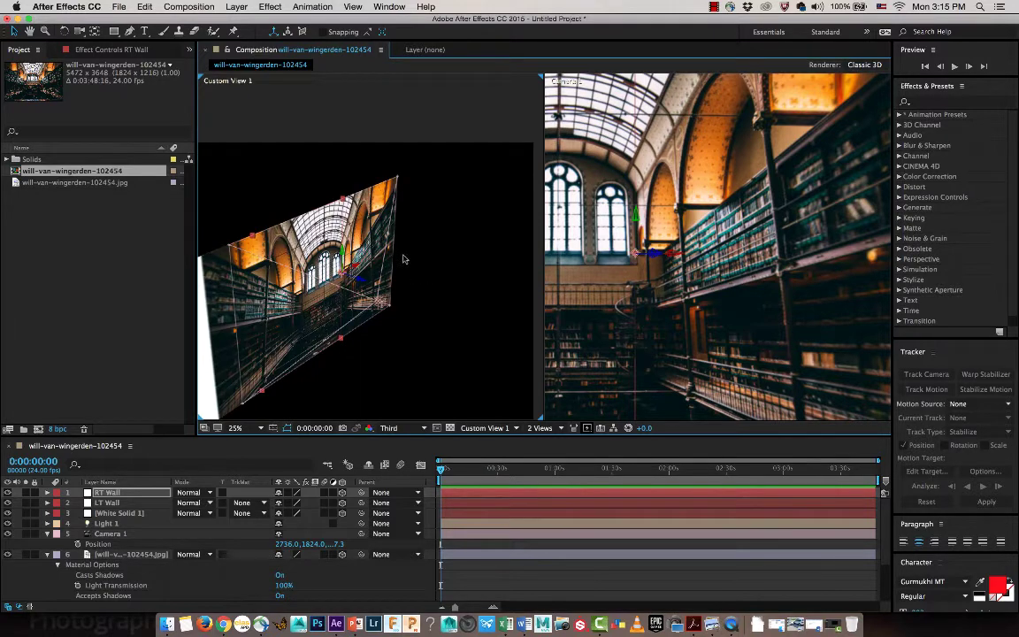
key(r)
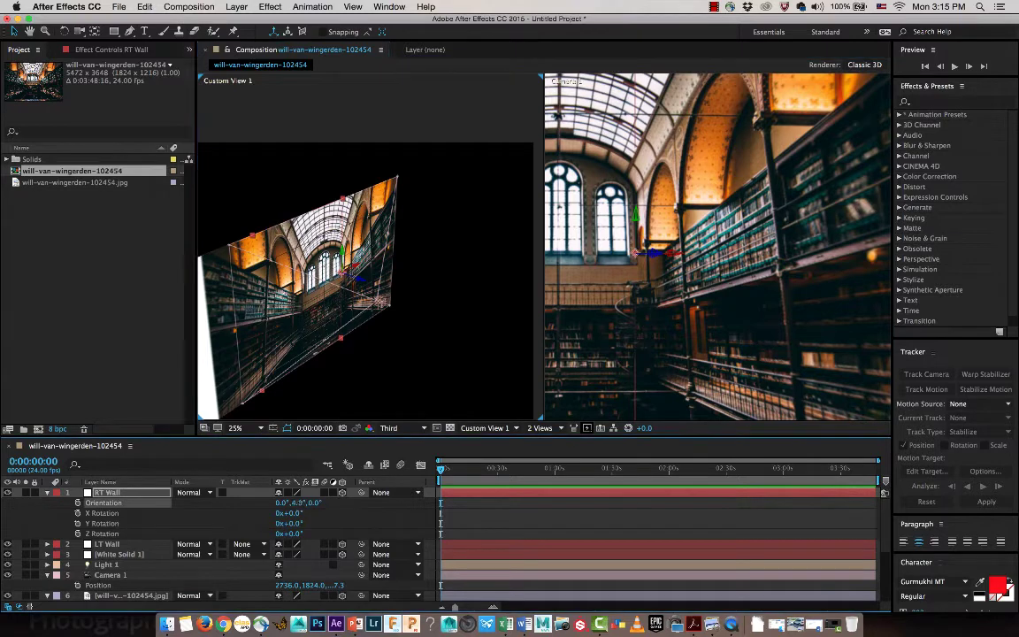
drag(302, 502, 219, 502)
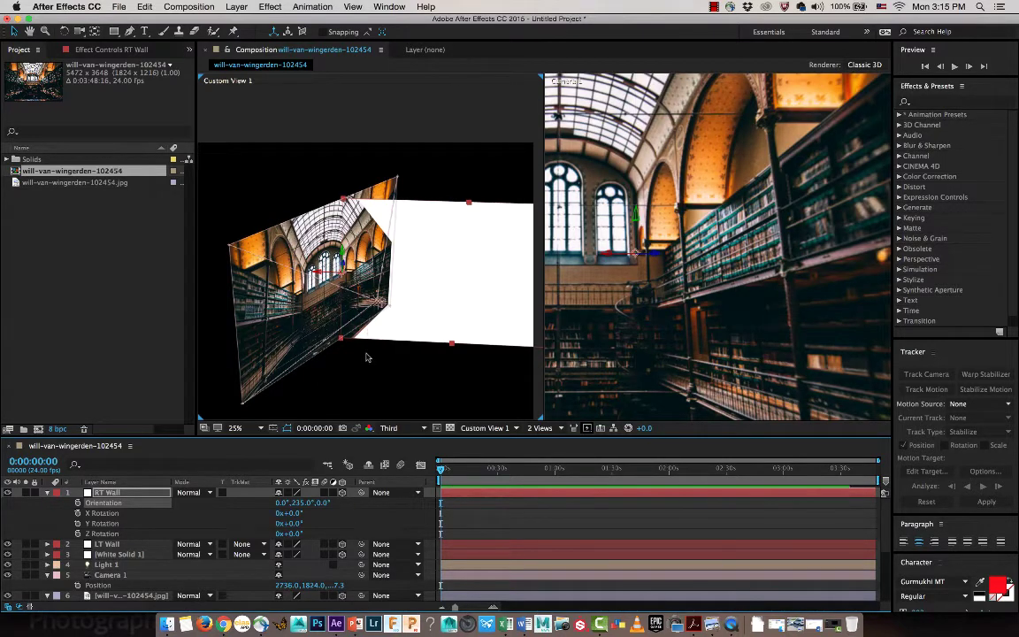
drag(363, 352, 416, 342)
key(c)
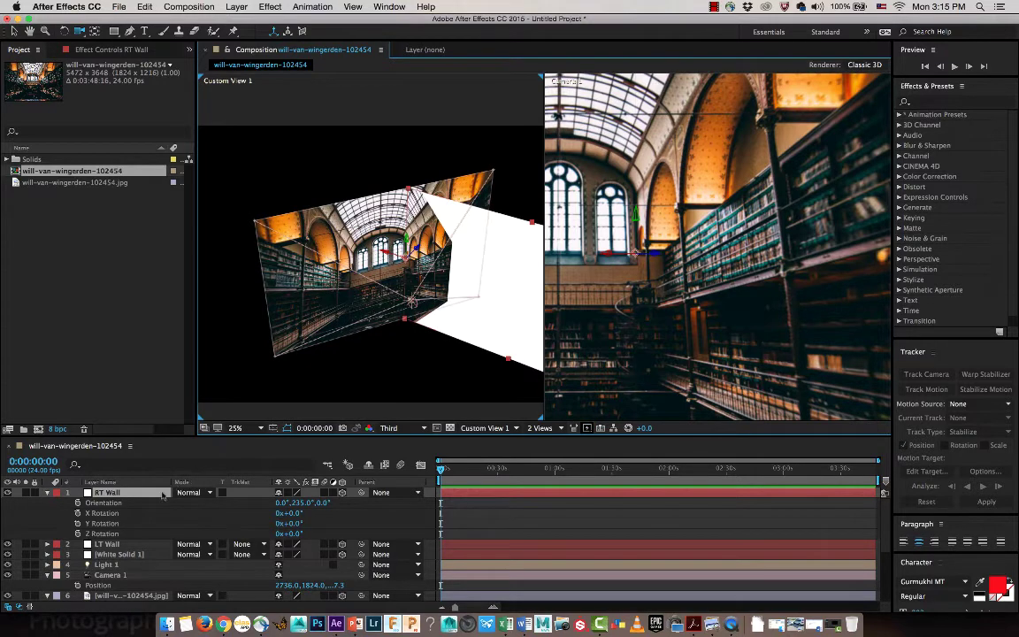
click(46, 494)
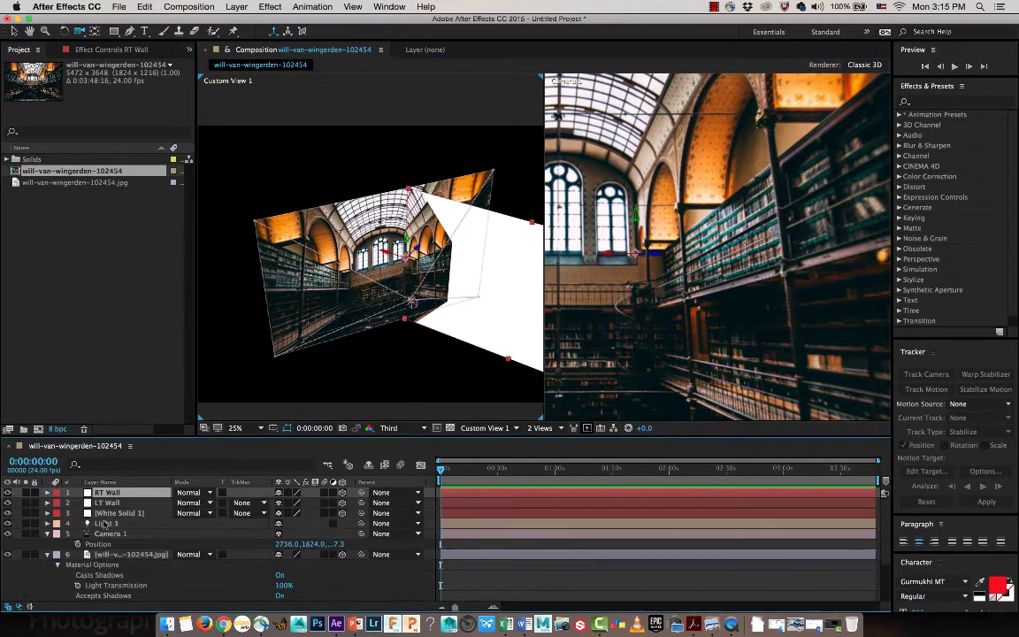
Move the LT Wall solid along its X axis until its anchored edge meets the left side of the back wall's windows
click(114, 504)
key(v)
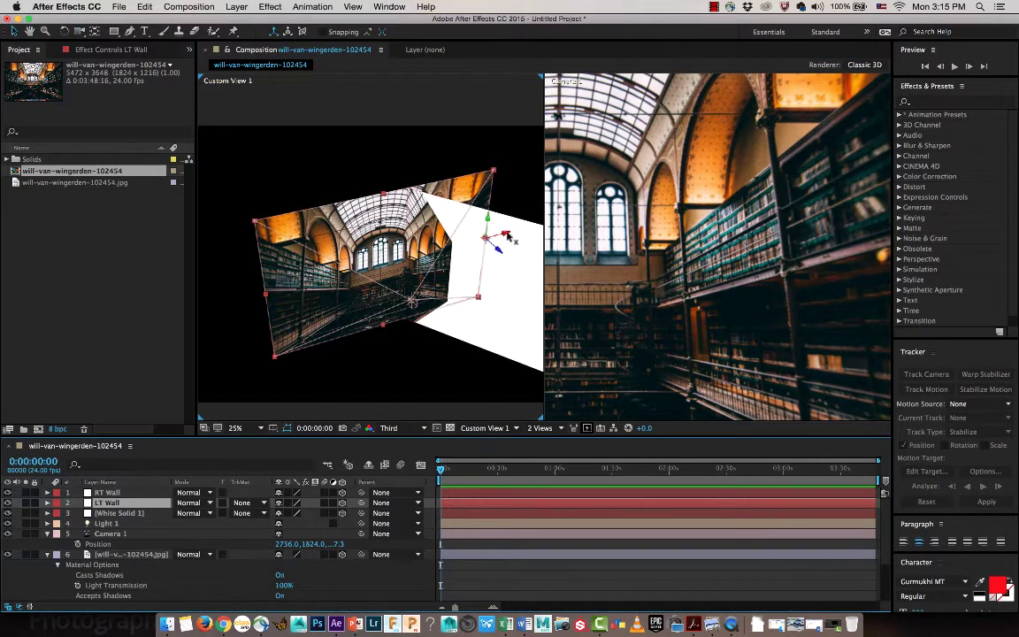
drag(460, 217, 408, 232)
drag(342, 269, 261, 291)
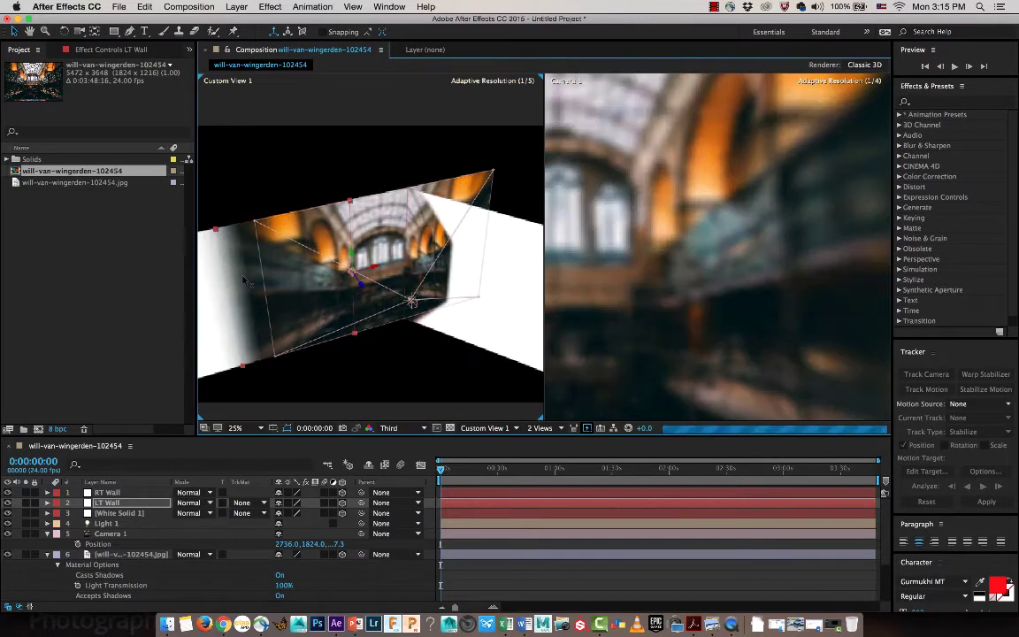
drag(670, 267, 903, 255)
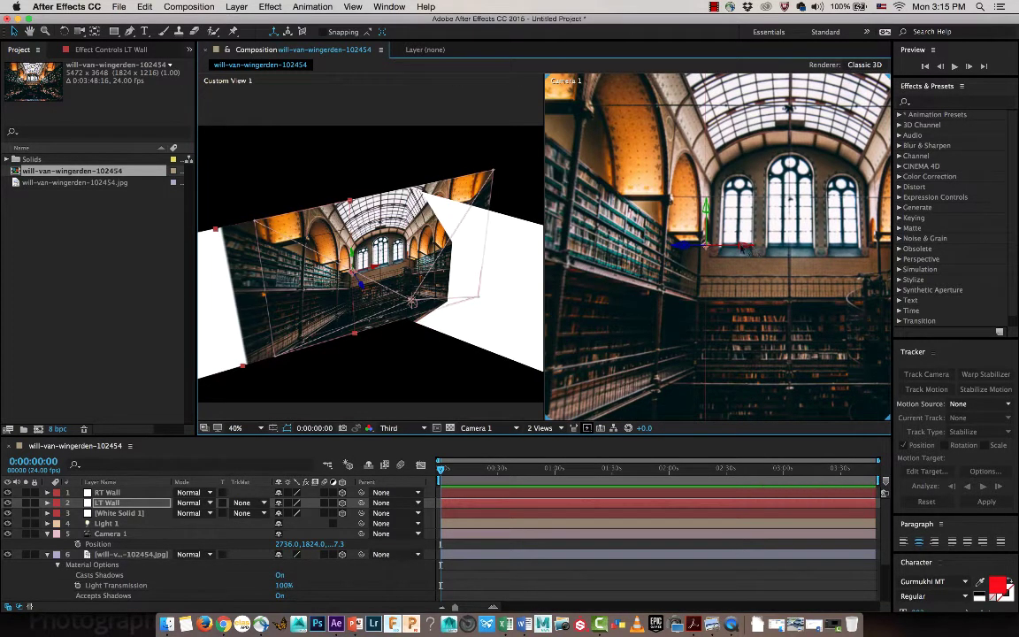
drag(741, 250, 727, 223)
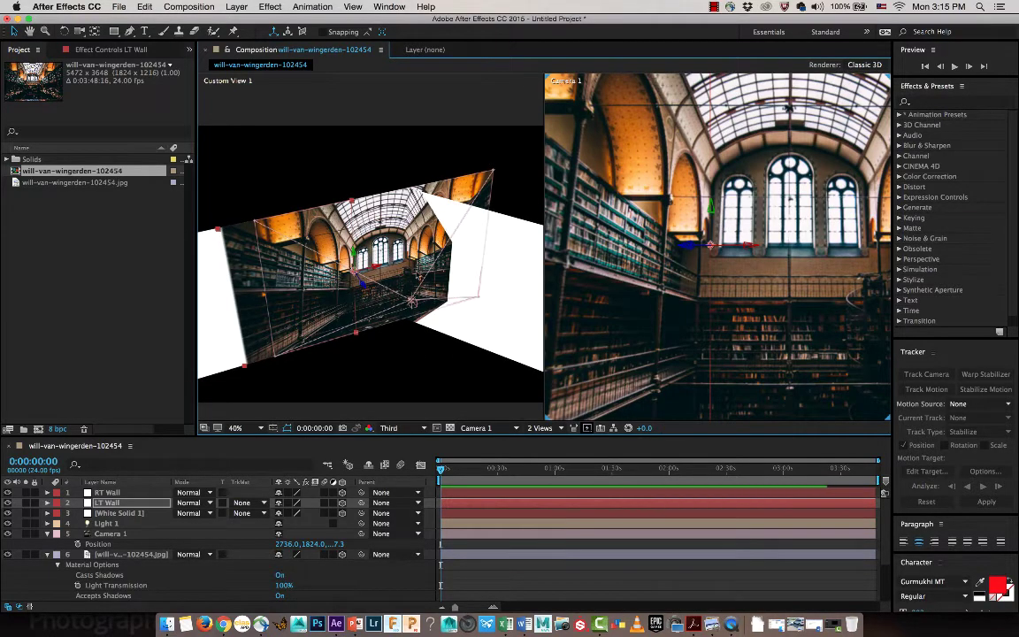
Rotate the LT Wall solid about its Y axis so it swings out from the back wall towards the camera, opposite RT Wall
click(509, 263)
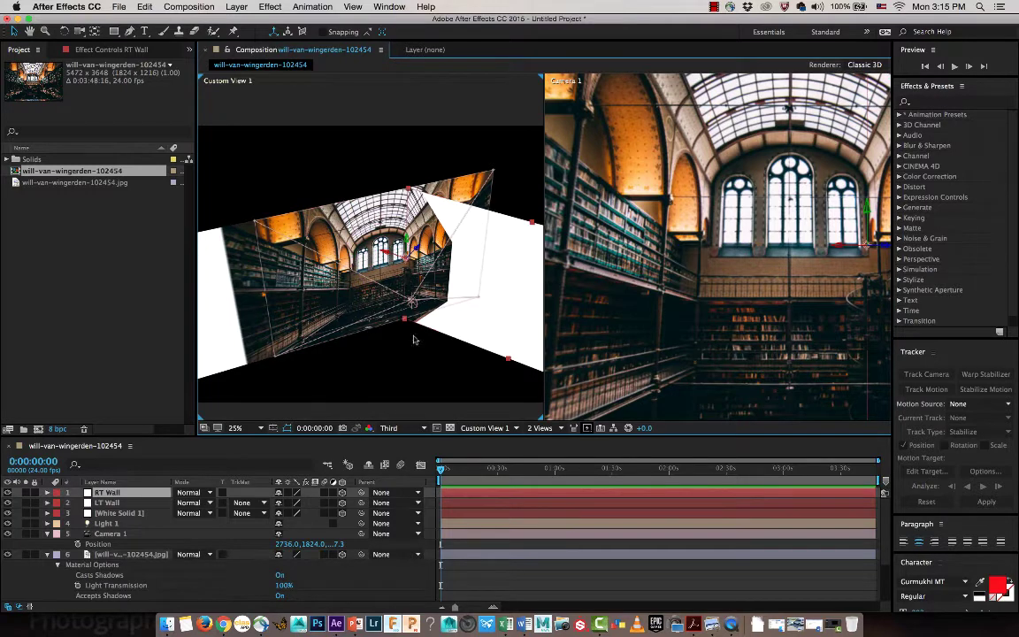
key(r)
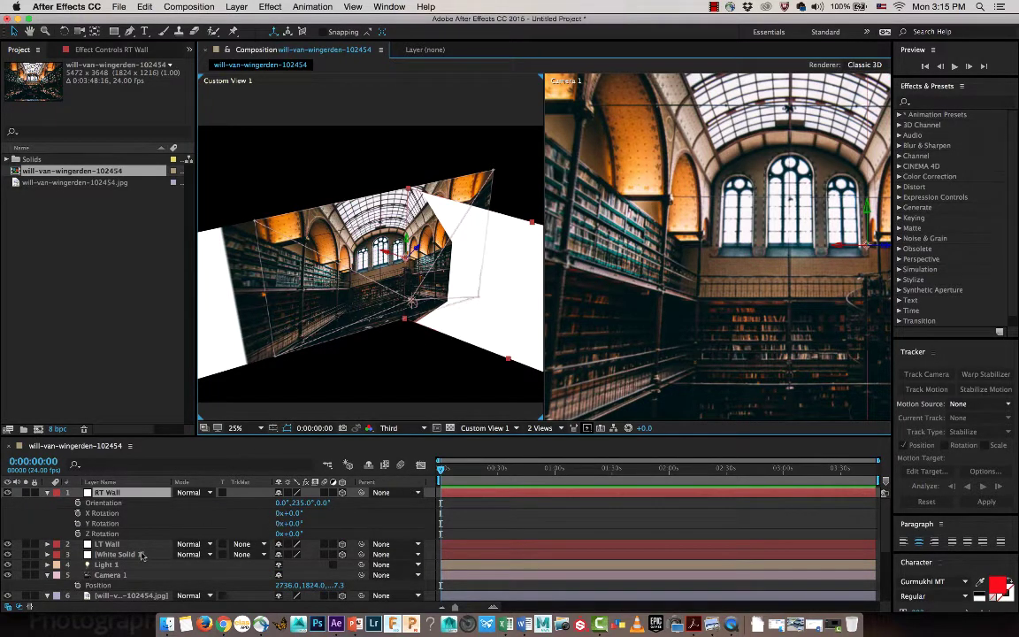
click(106, 543)
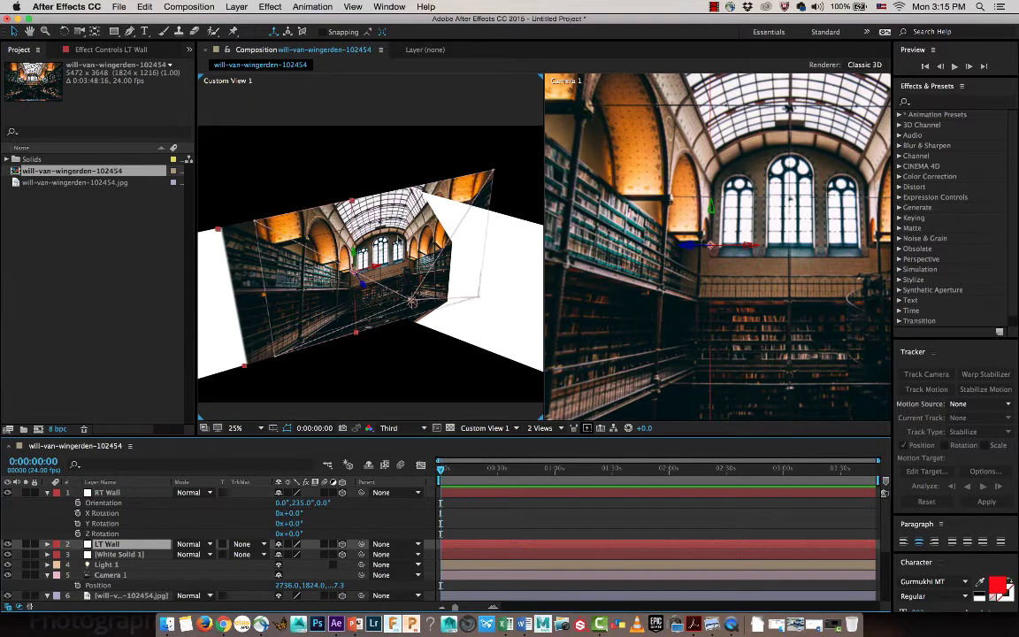
key(w)
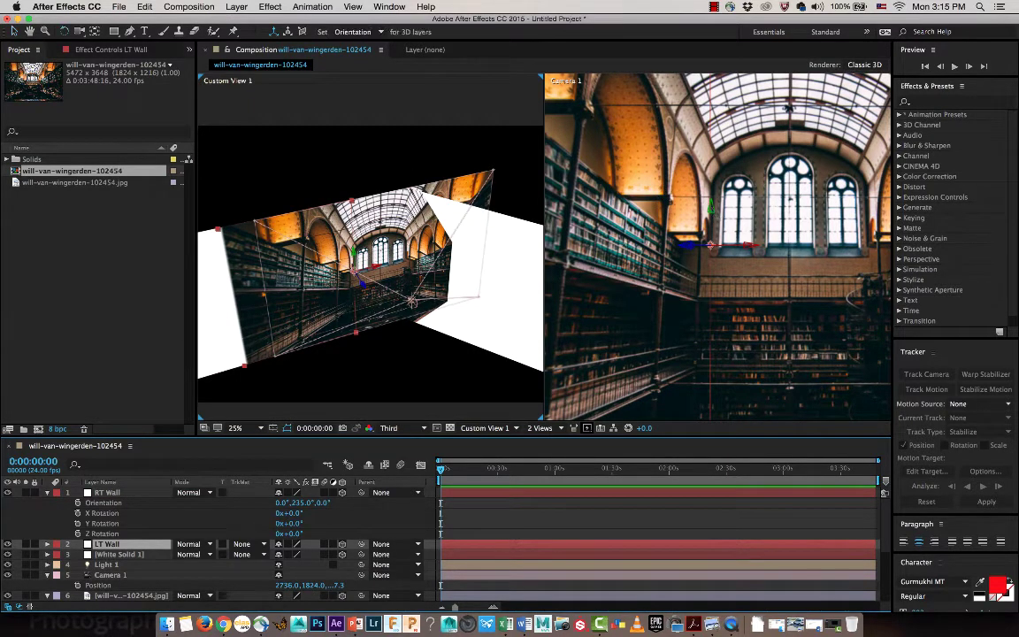
mouse_move(712, 210)
mouse_down()
mouse_move(778, 212)
mouse_move(719, 192)
mouse_up()
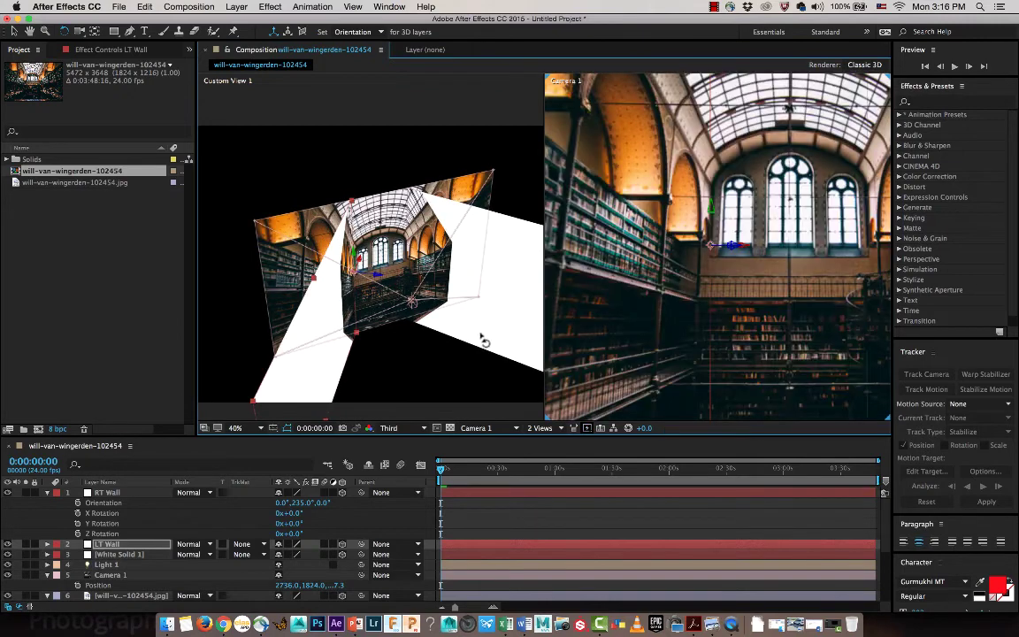
key(c)
drag(401, 356, 388, 353)
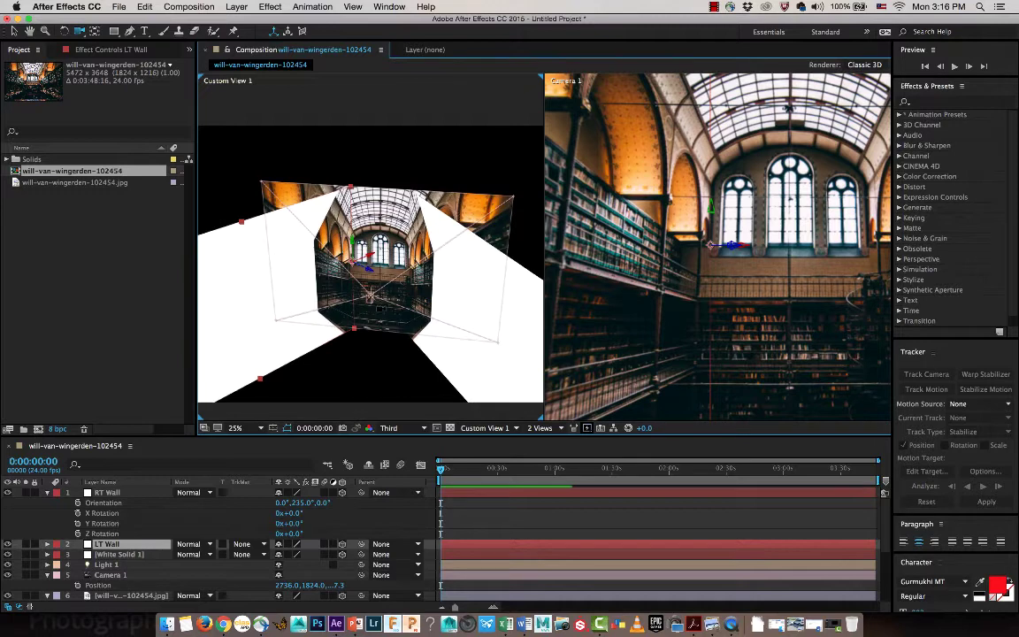
Examine the placement of the side walls and the back solid in the custom and camera views
key(v)
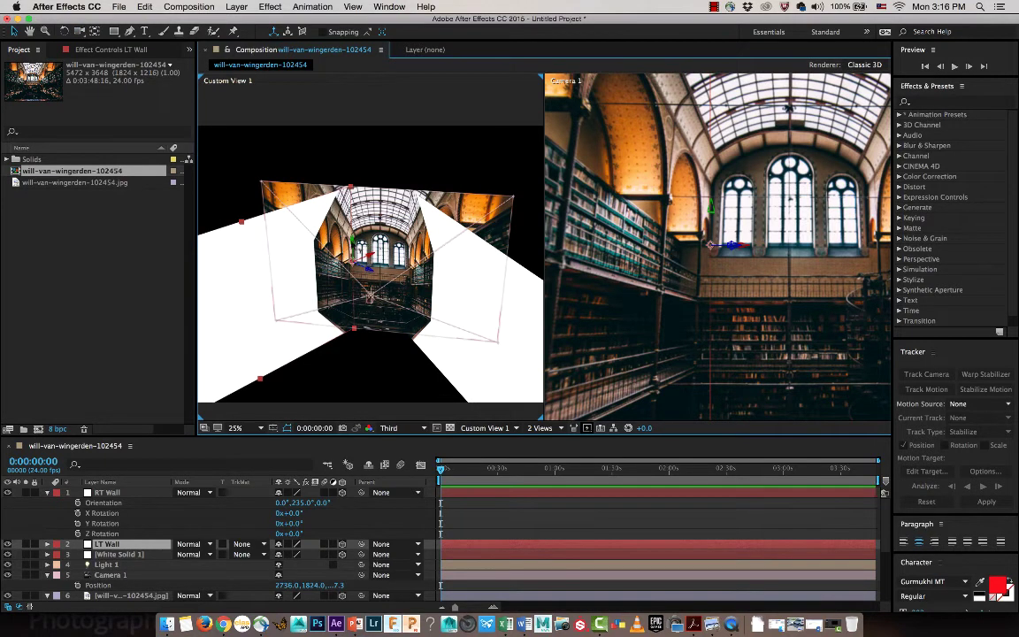
key(w)
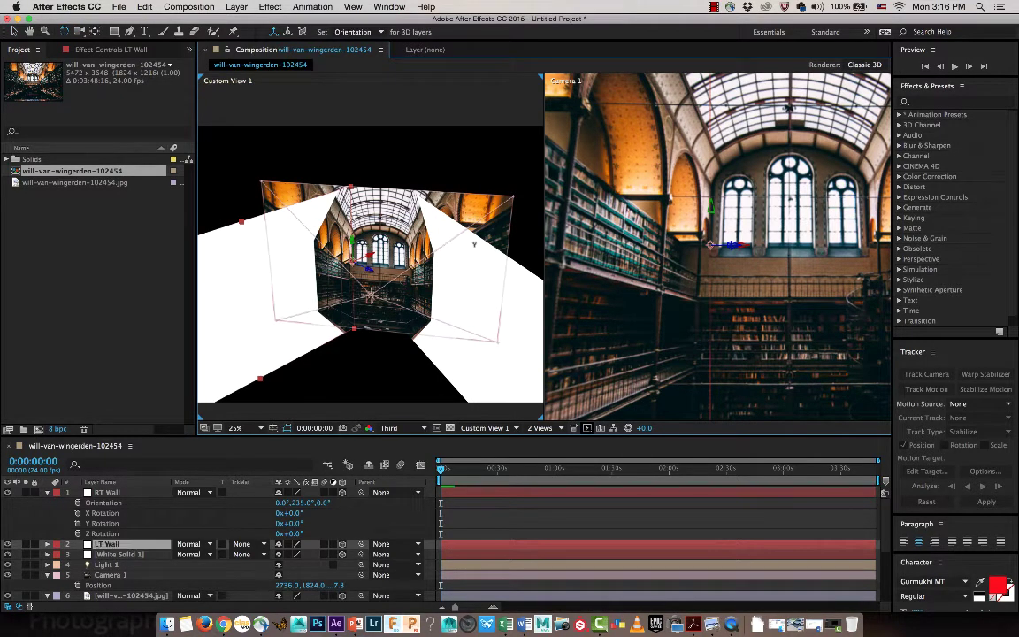
scroll(784, 273, down, 2)
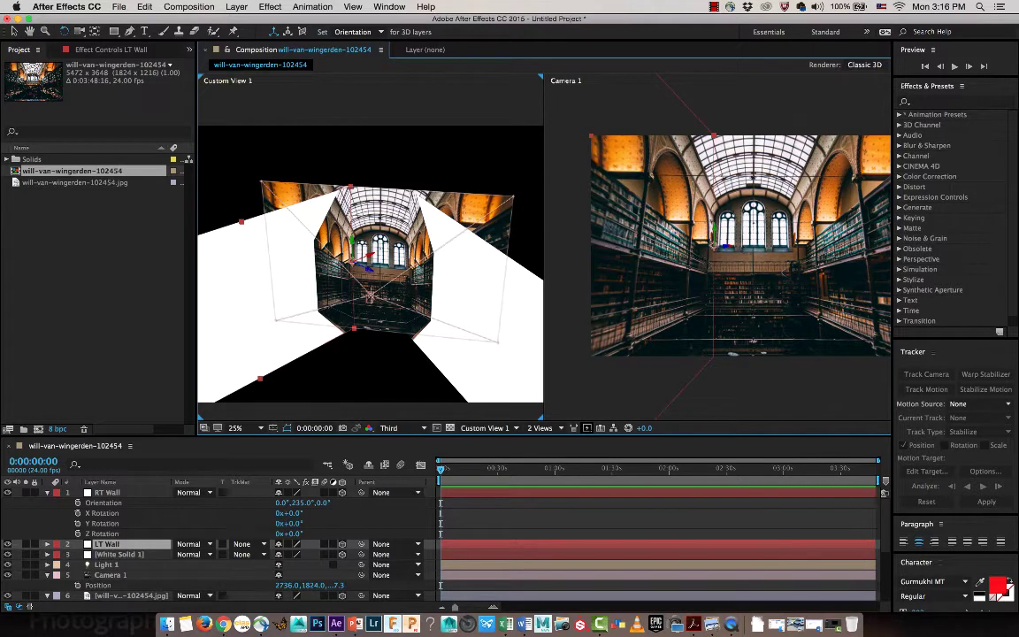
drag(711, 228, 685, 235)
scroll(685, 235, up, 1)
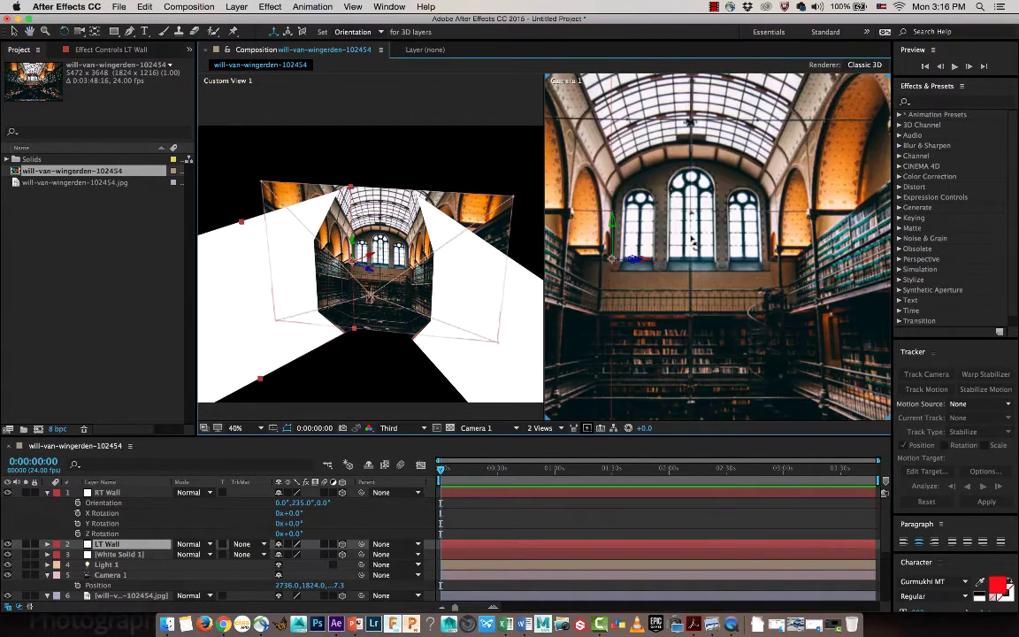
scroll(685, 235, down, 3)
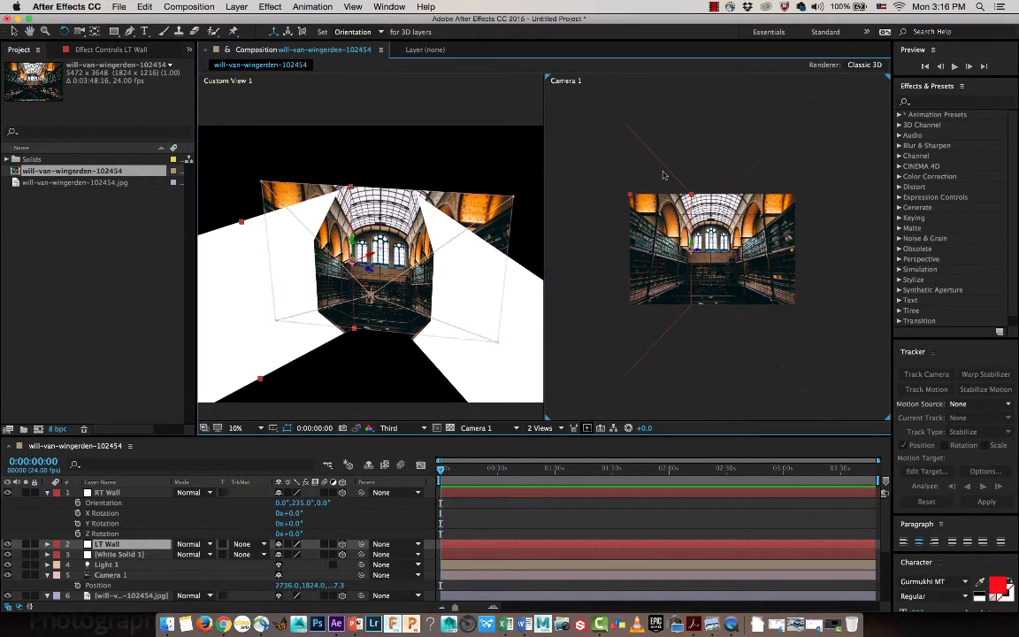
key(v)
click(217, 219)
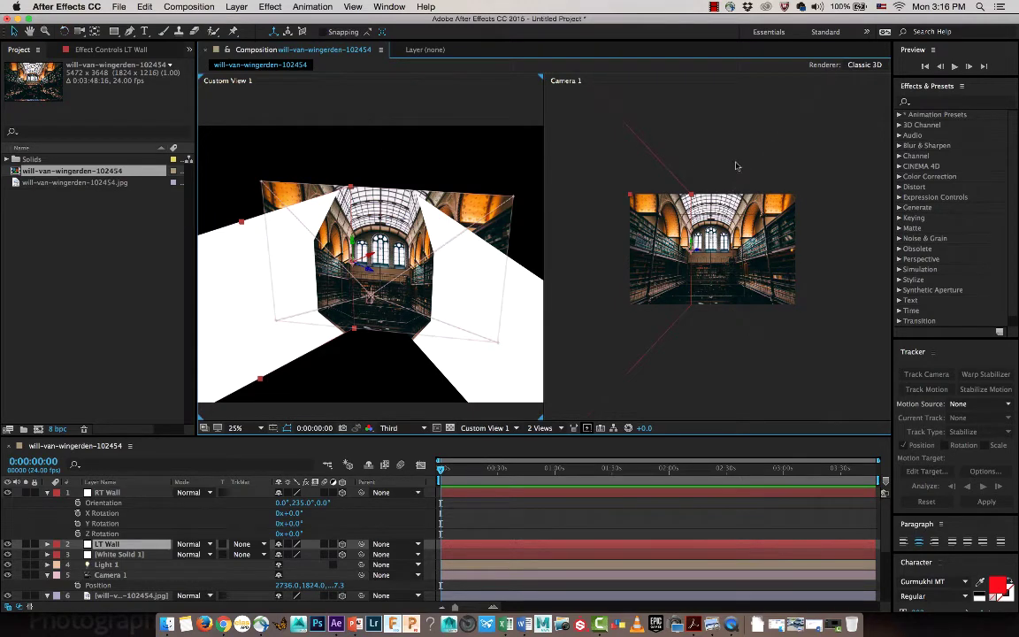
click(720, 246)
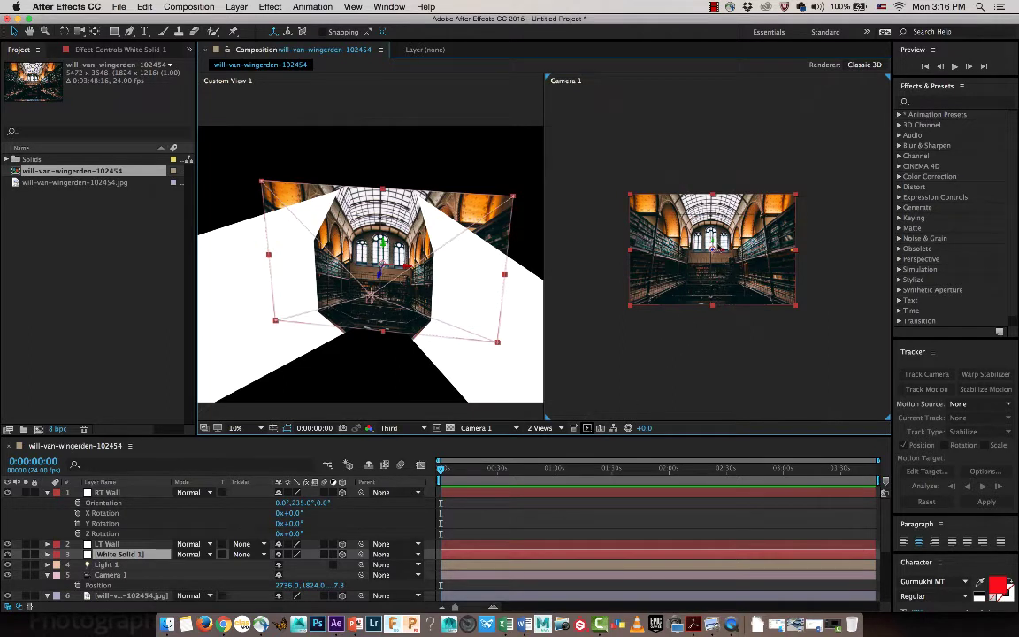
click(709, 364)
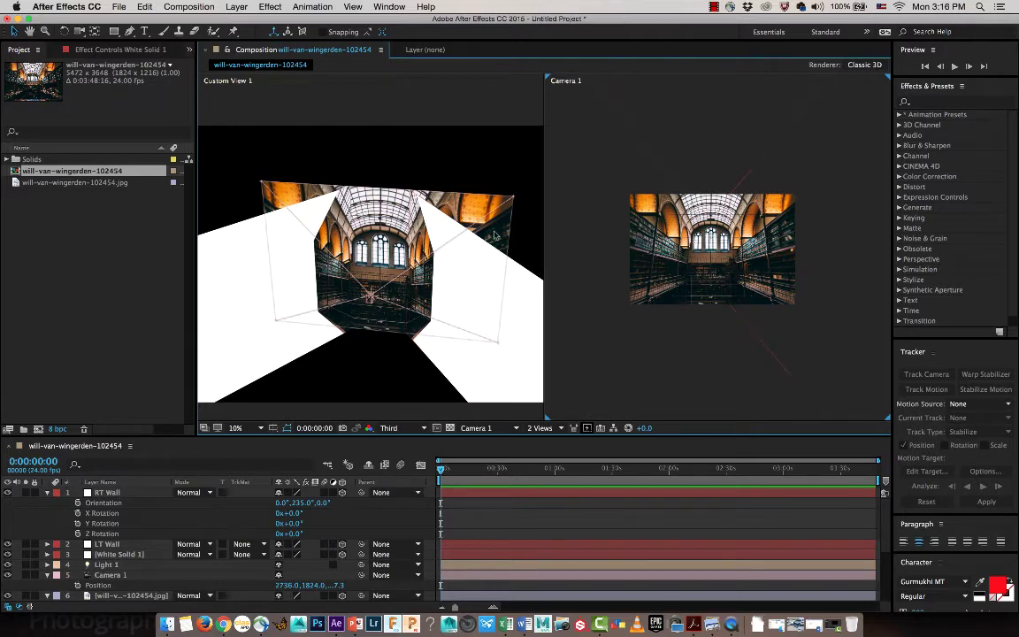
Orbit Camera 1 off-axis to a position of about 2414.7, 741.7, -1249.5 to view the projected walls at an angle
click(78, 31)
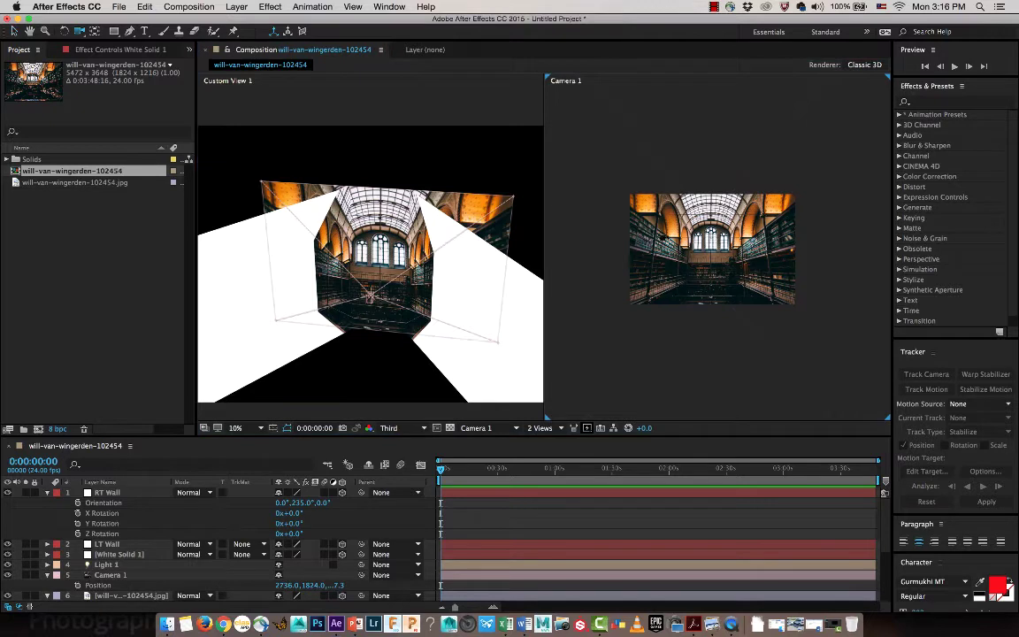
drag(715, 260, 759, 386)
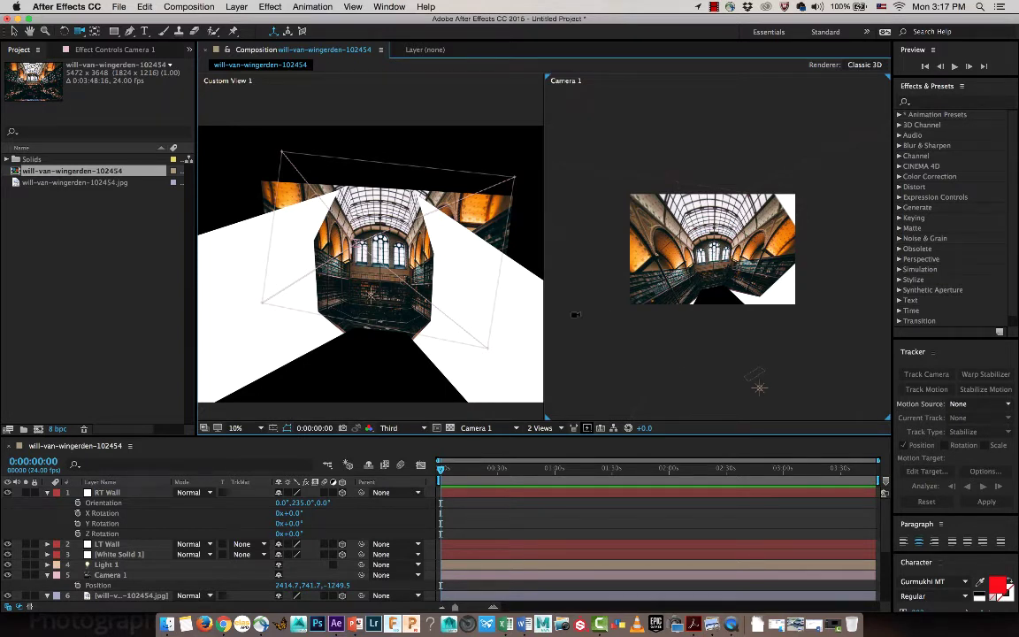
key(v)
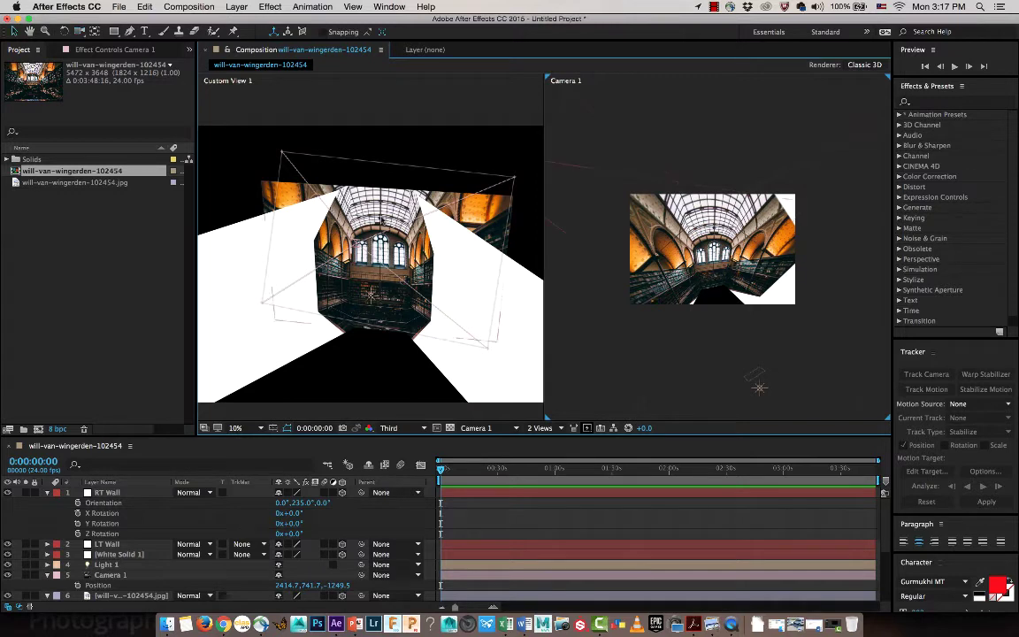
Orbit the custom view and Camera 1 to examine how the solids stand around the projected library photo
click(345, 199)
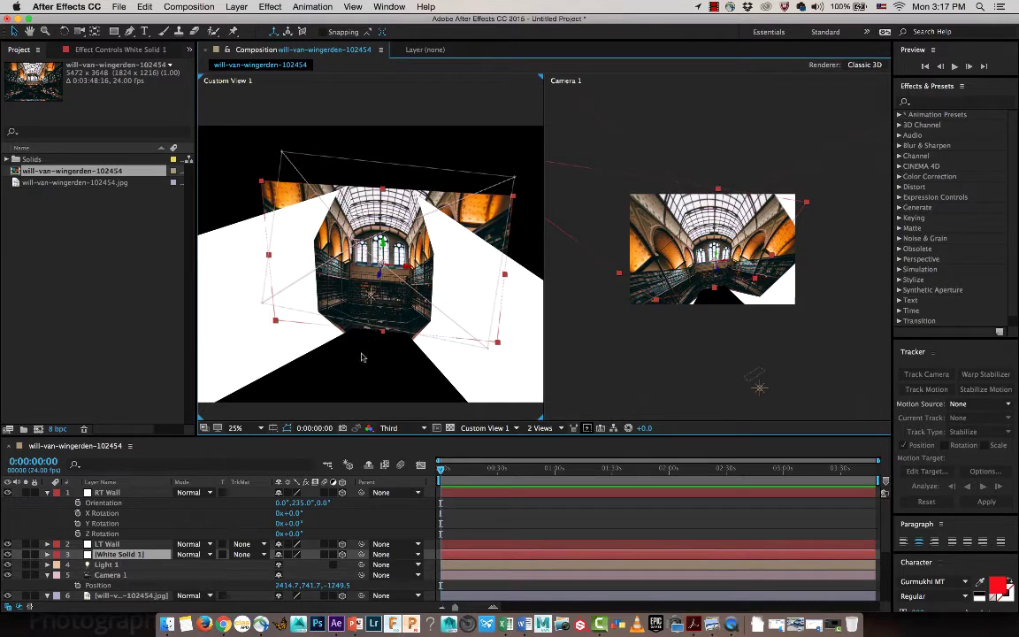
key(c)
drag(360, 356, 384, 352)
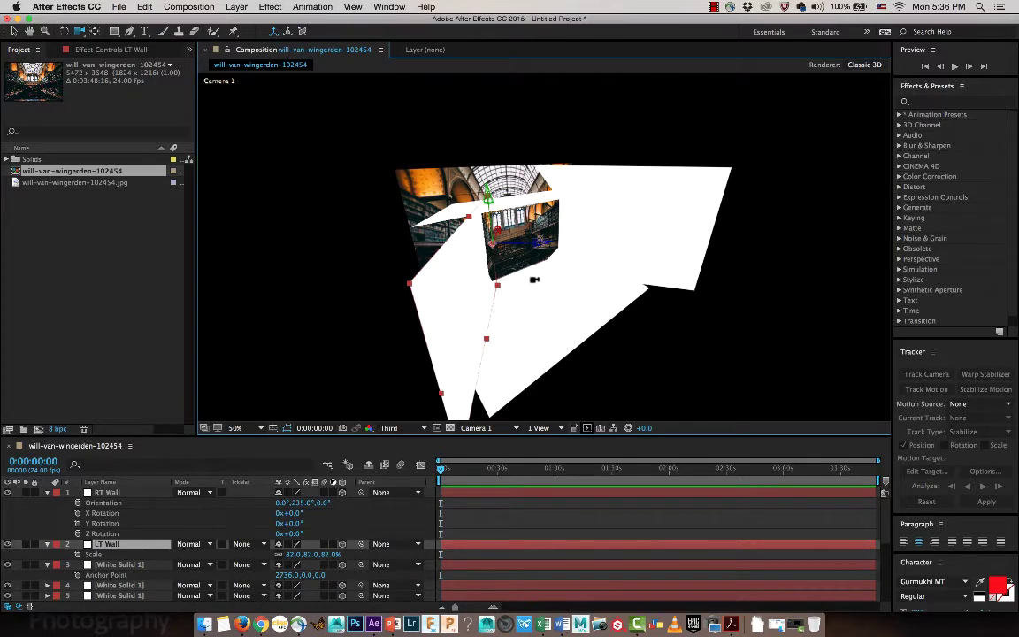
drag(500, 253, 560, 282)
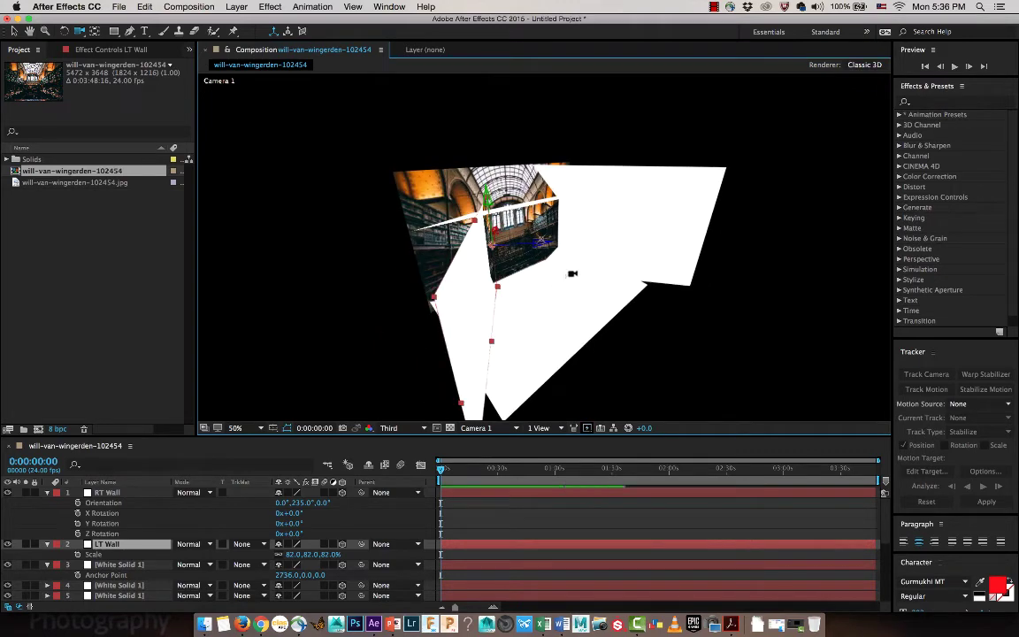
Switch to Word and review the image and light requirements in the Map Projection Checklist
key(super+Tab)
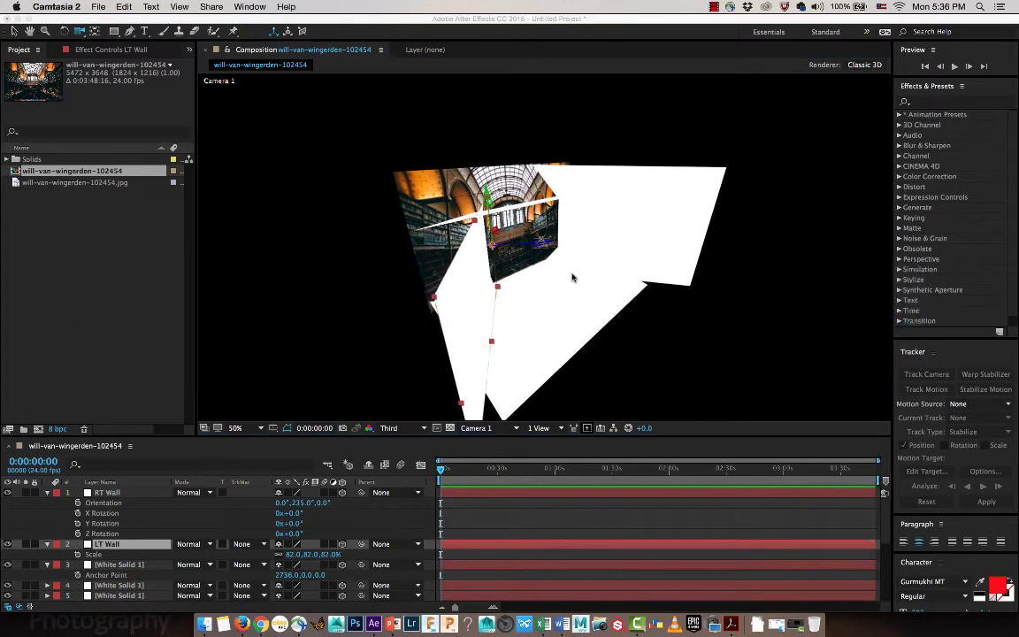
key(super+Tab)
key(super+Tab)
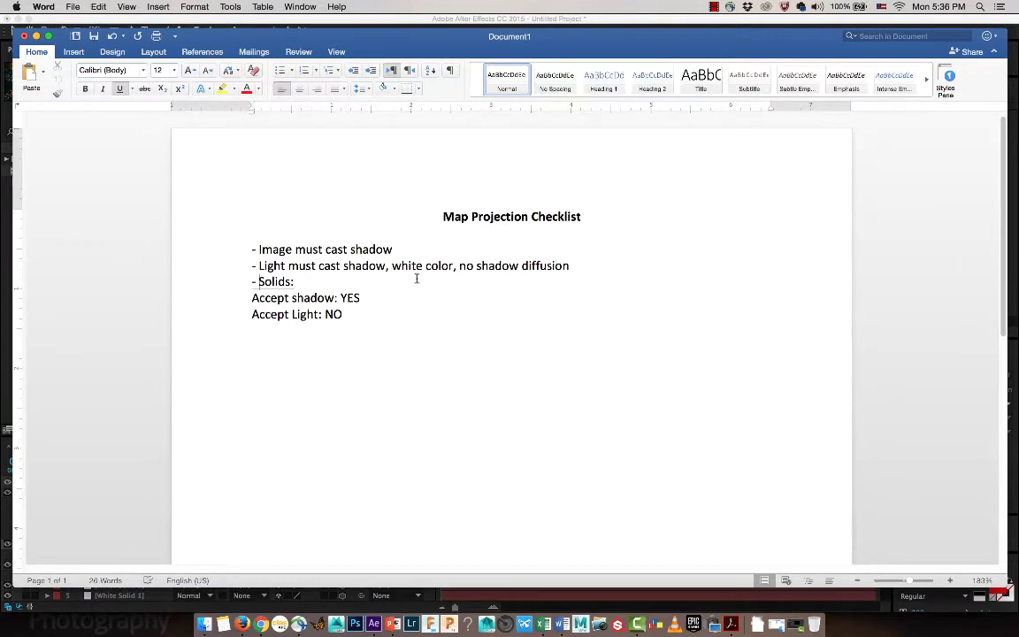
click(222, 251)
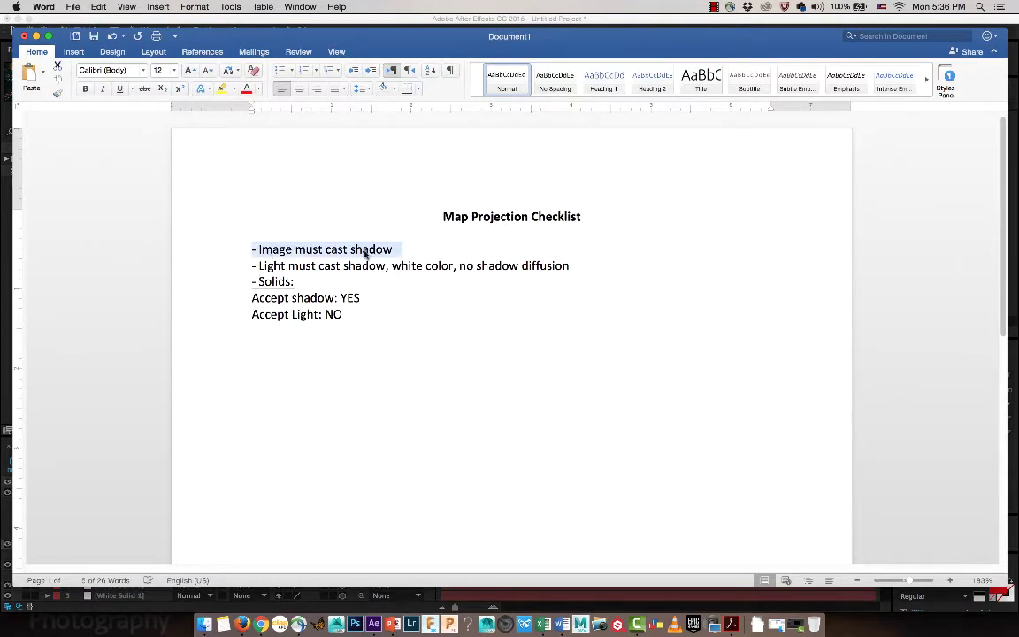
click(215, 267)
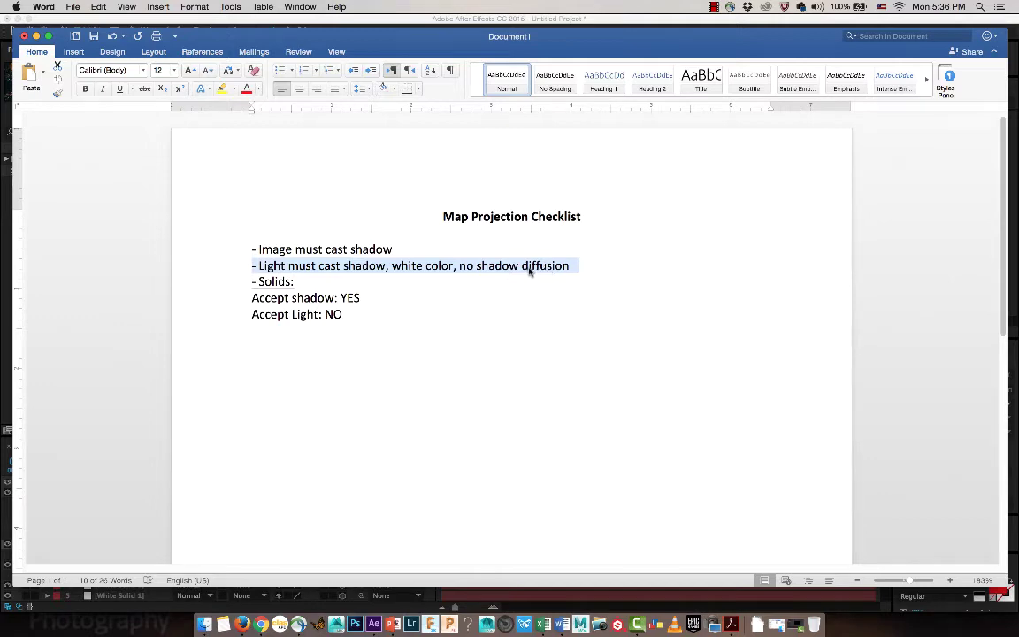
Switch back to After Effects and check the photo's material options and Light 1's colour, shadow casting and shadow diffusion
key(super+Tab)
key(super+Tab)
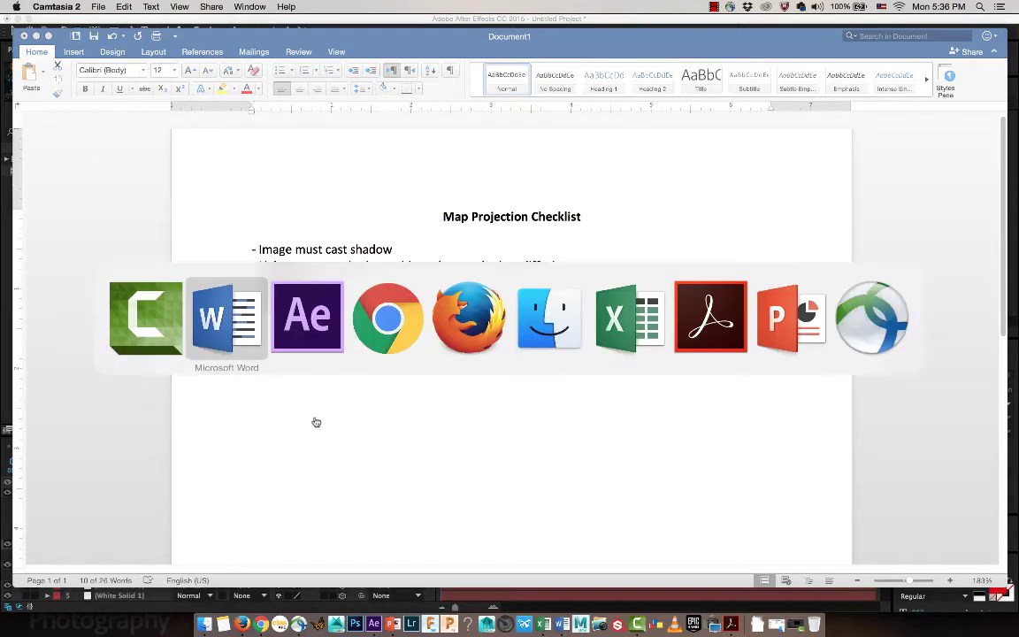
scroll(149, 514, down, 5)
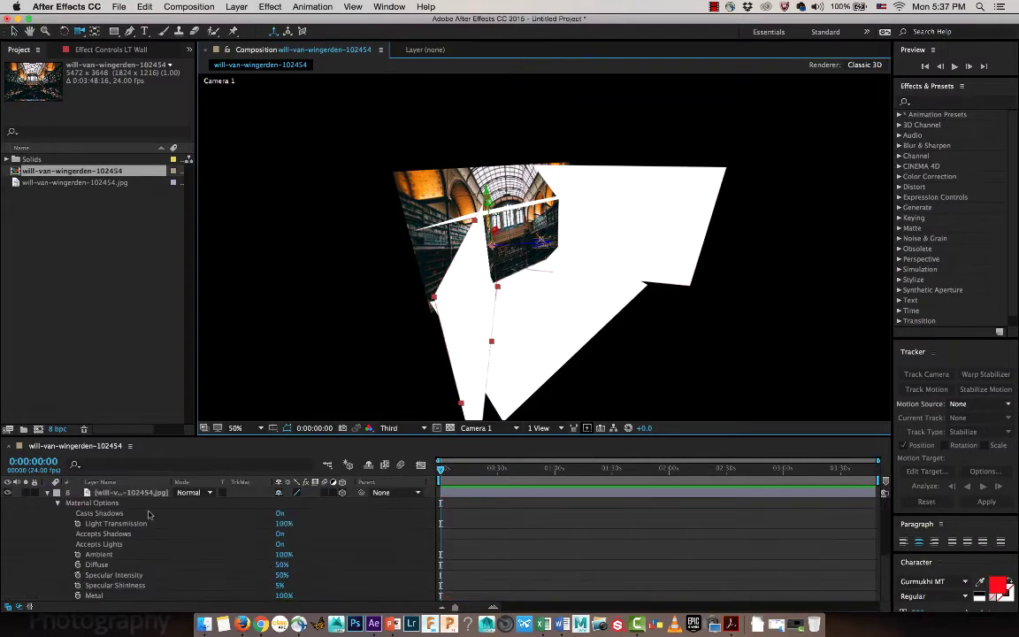
scroll(148, 515, up, 5)
scroll(148, 515, down, 3)
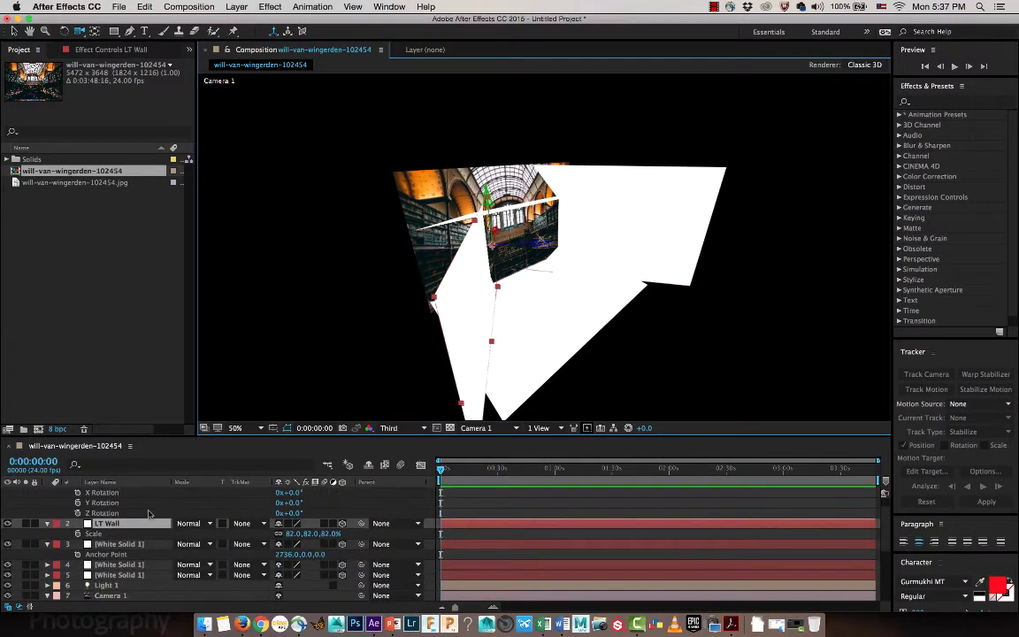
double_click(106, 543)
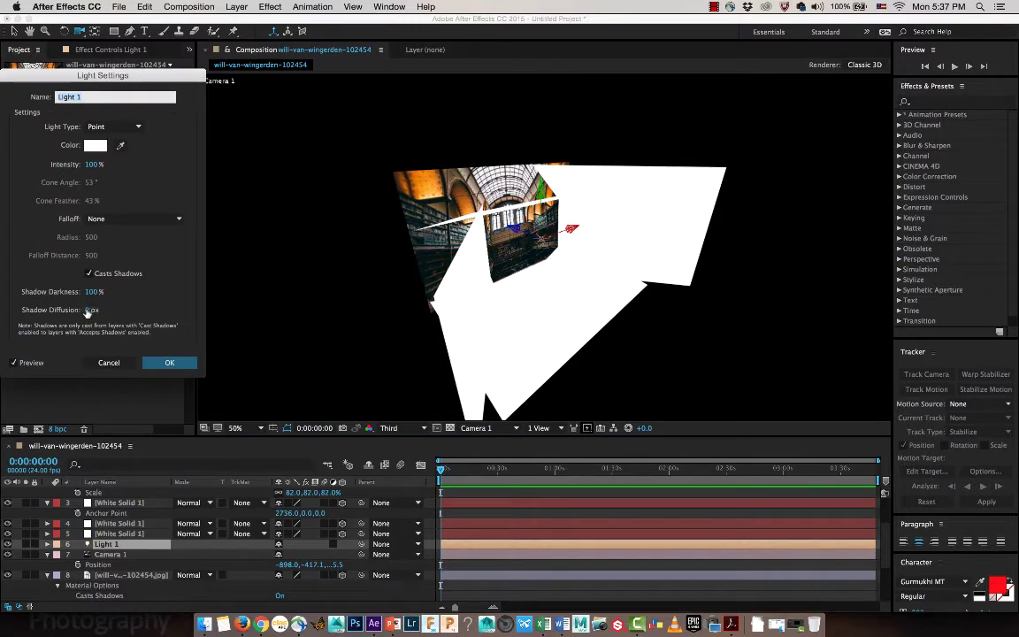
key(Return)
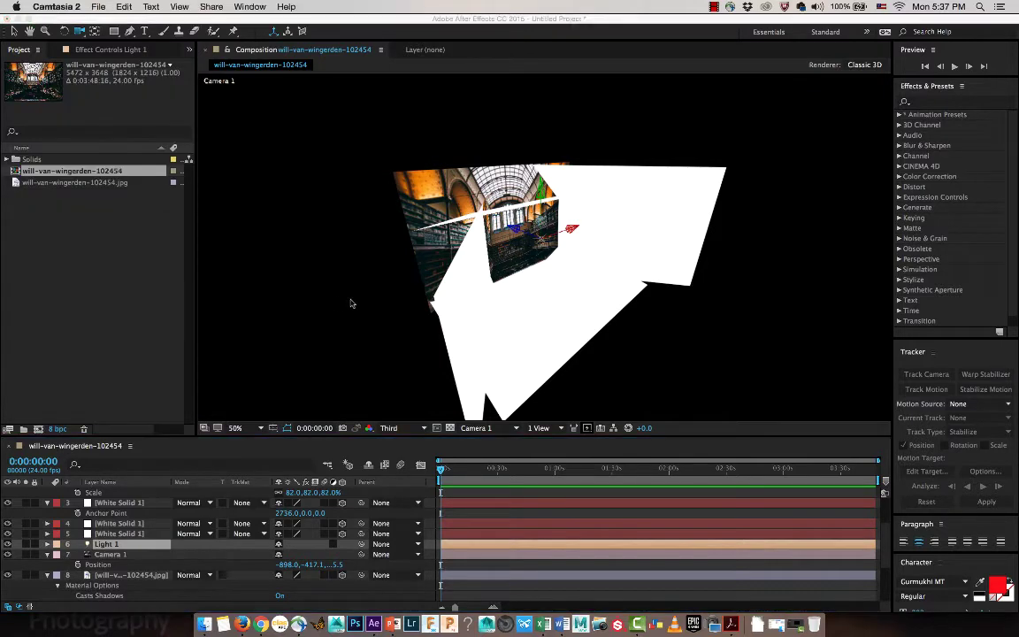
Switch to Word and review the shadow and light requirements for solids in the checklist
key(super+Tab)
key(super+Tab)
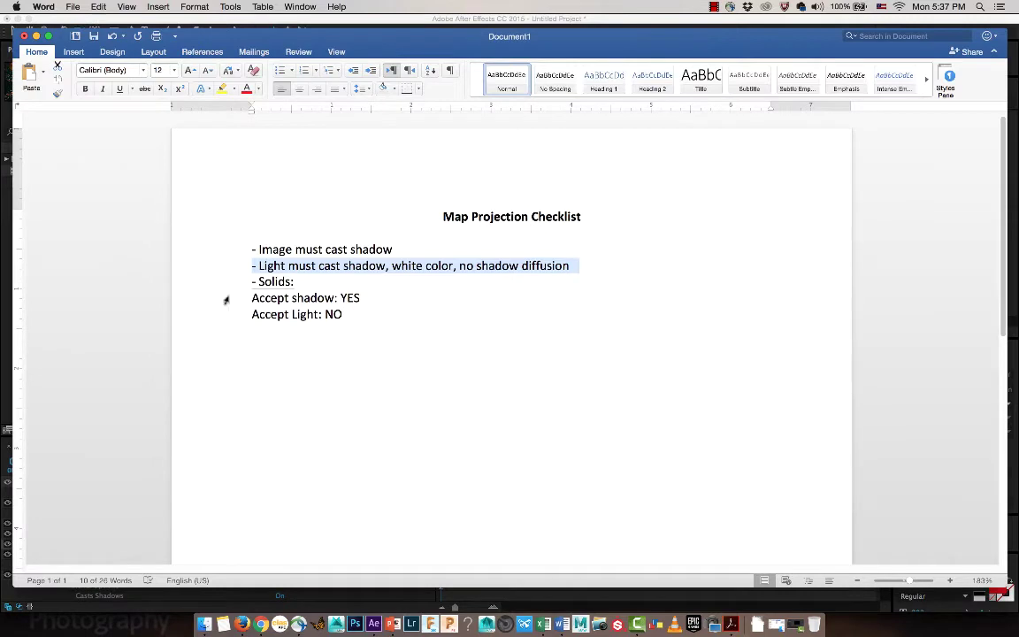
drag(232, 283, 236, 316)
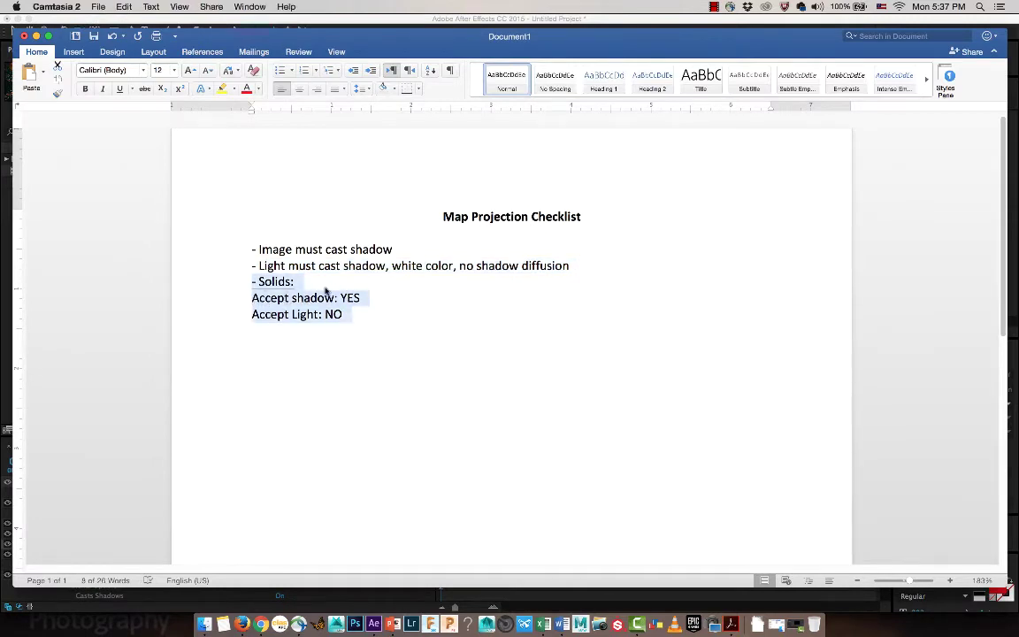
click(587, 226)
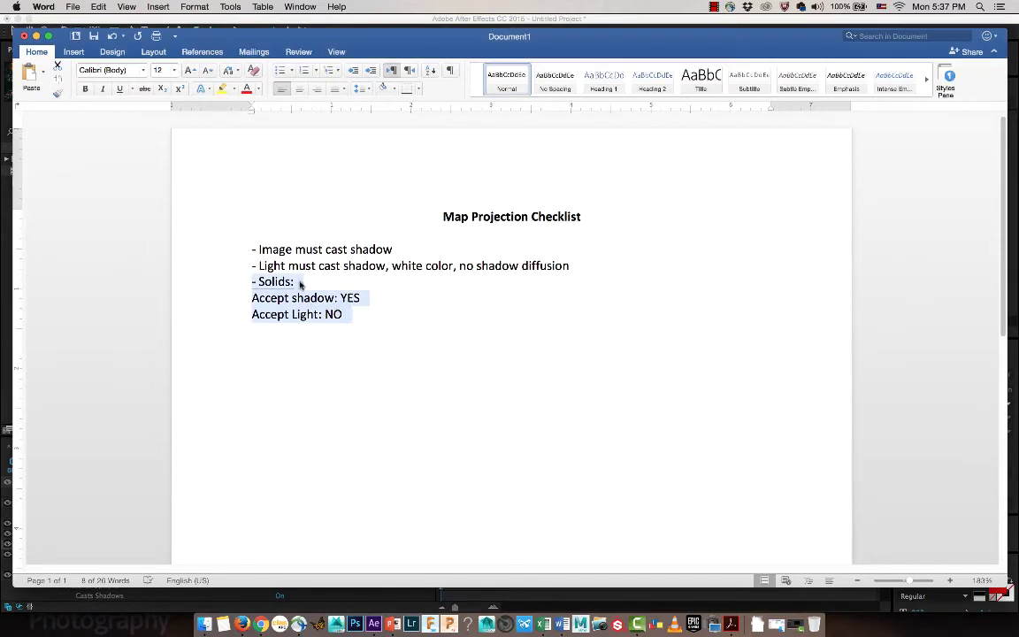
triple_click(263, 302)
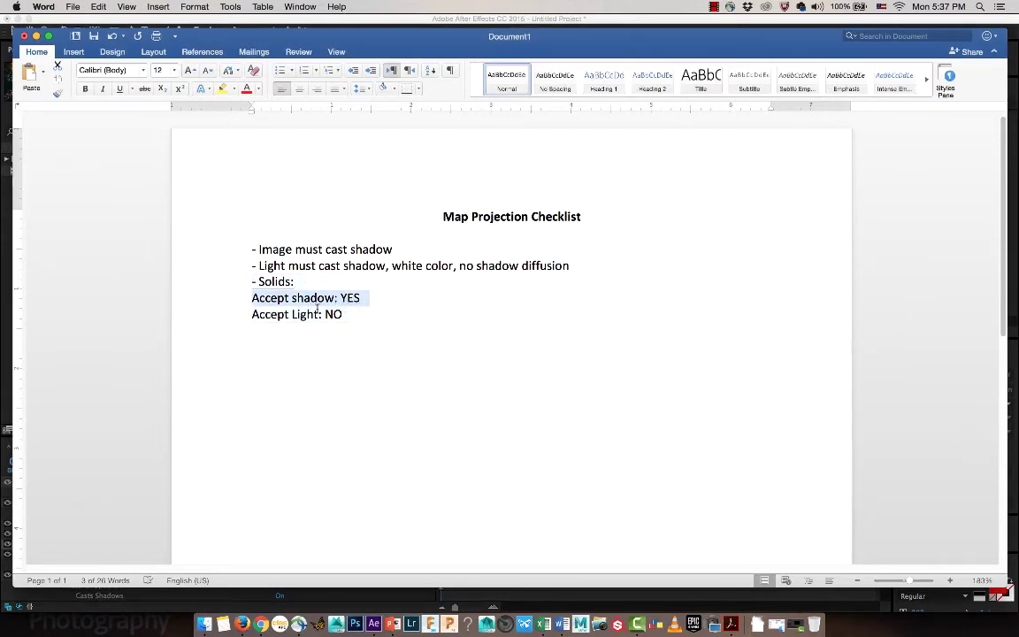
Return to After Effects and check Accepts Shadows and Accepts Lights in the floor solid's material options
key(super+Tab)
key(super+Tab)
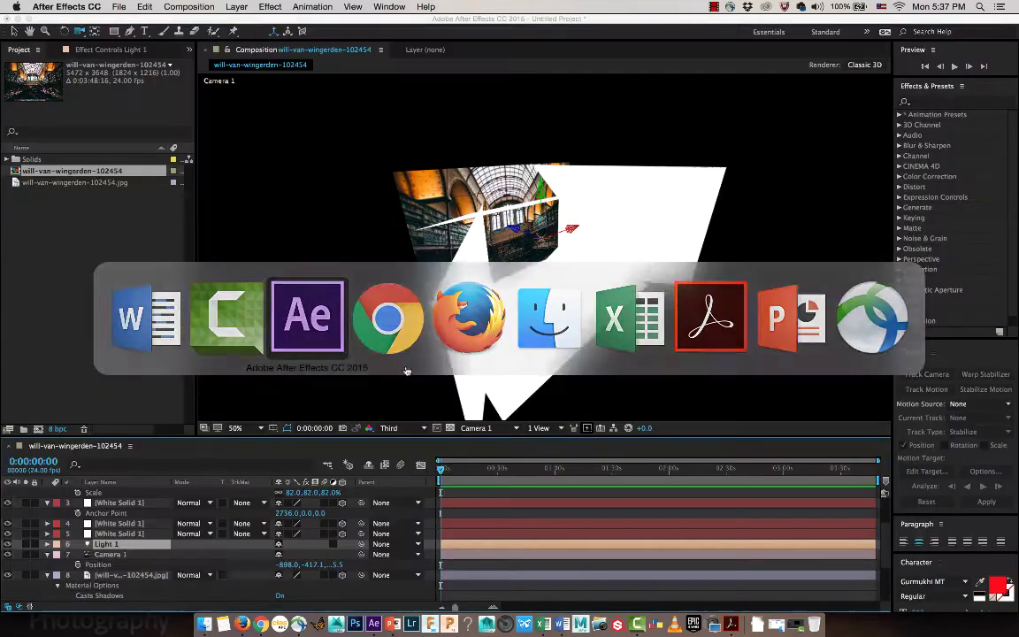
click(123, 523)
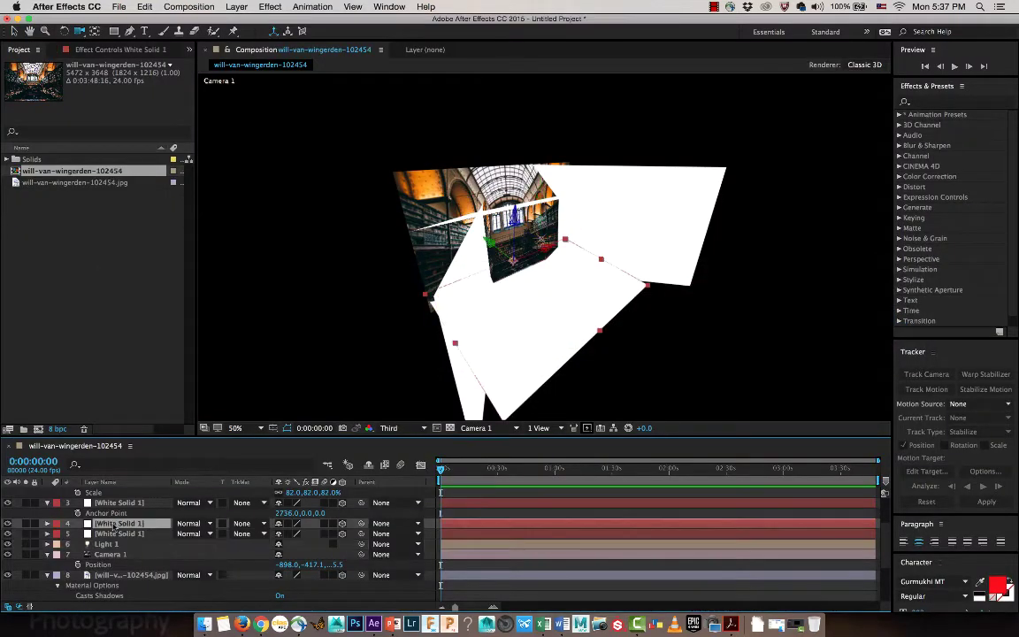
key(a)
key(a)
click(110, 566)
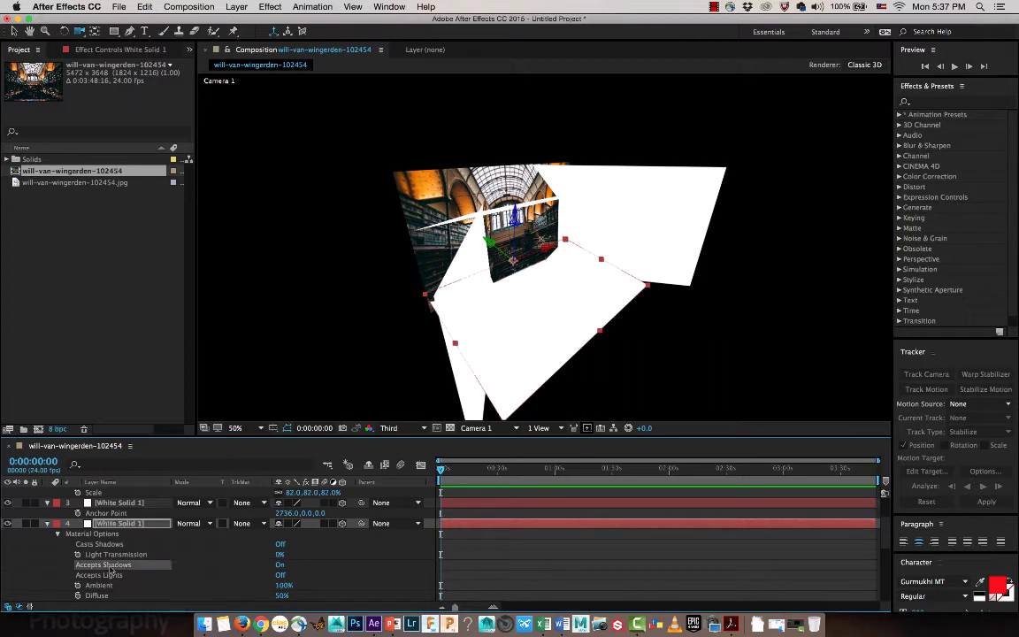
click(123, 575)
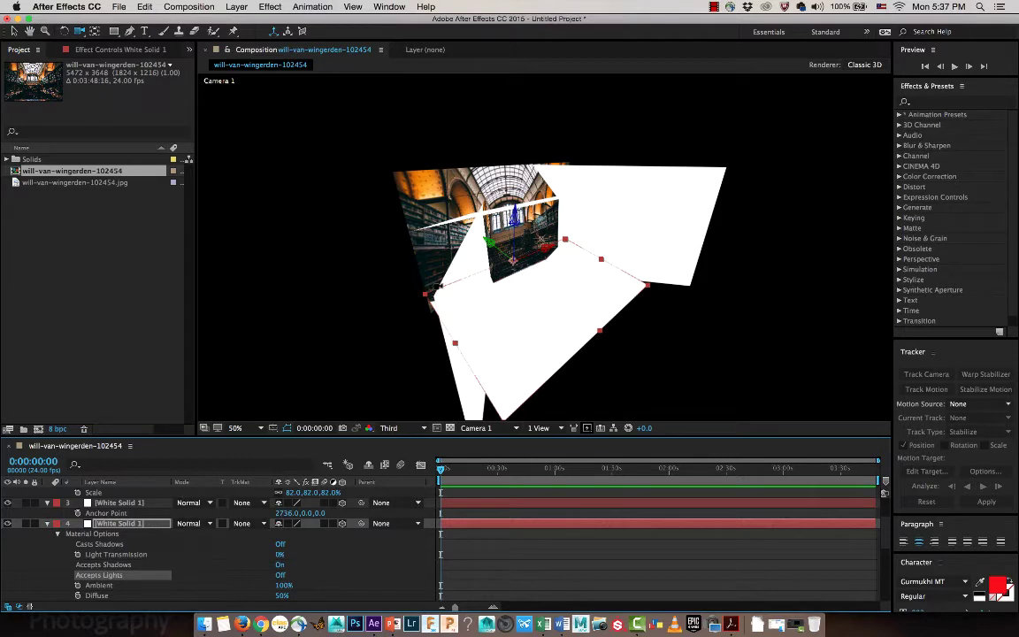
Look through the layer stack and compare the library photo's material options with those of the solids
scroll(130, 552, up, 3)
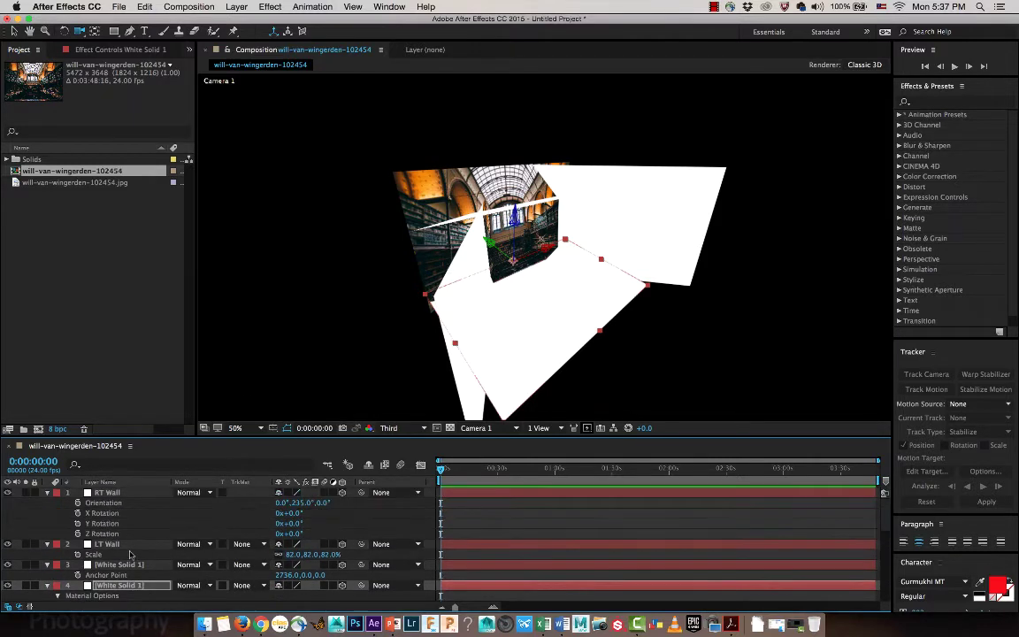
scroll(130, 552, down, 6)
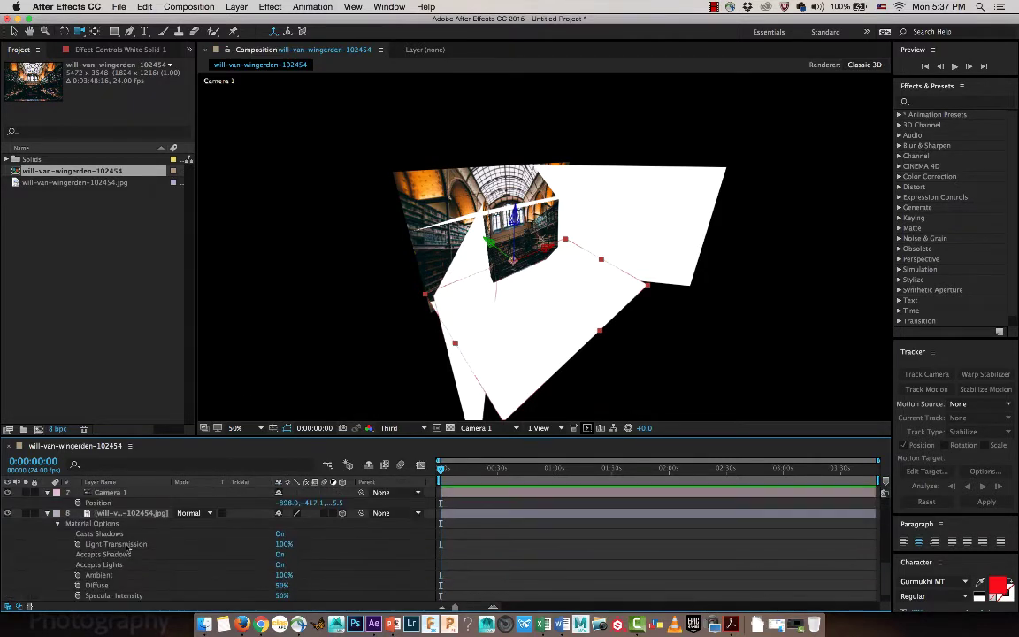
scroll(127, 549, up, 1)
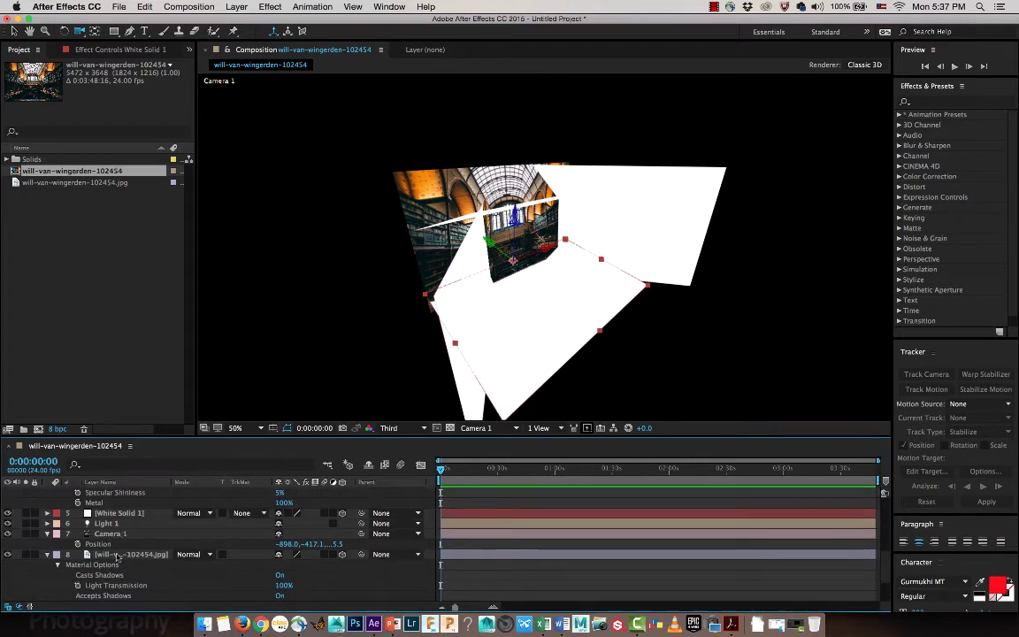
click(115, 554)
scroll(125, 550, down, 2)
scroll(124, 550, up, 4)
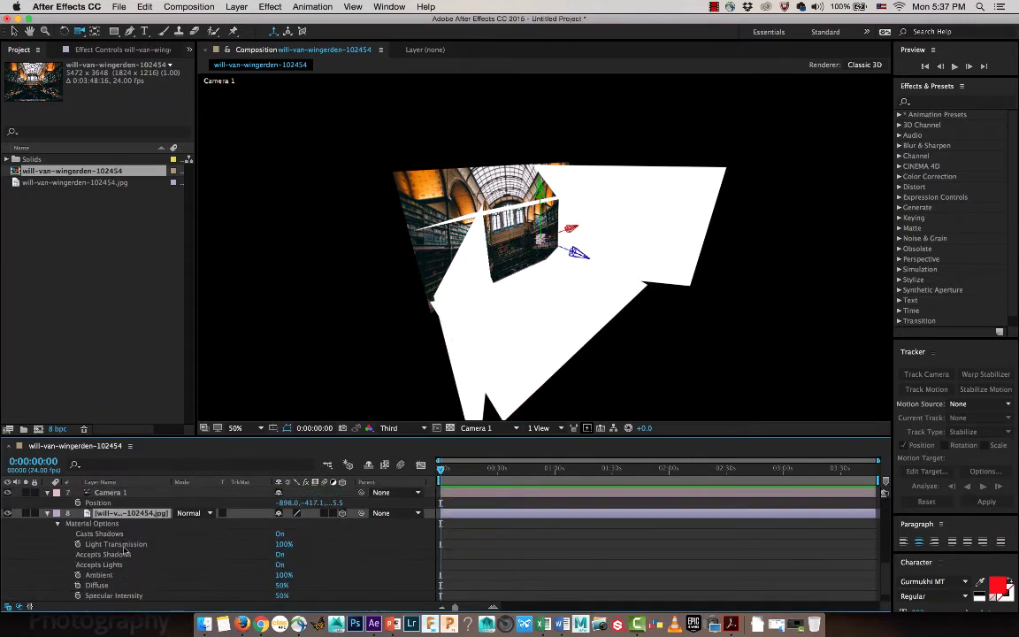
scroll(124, 550, up, 5)
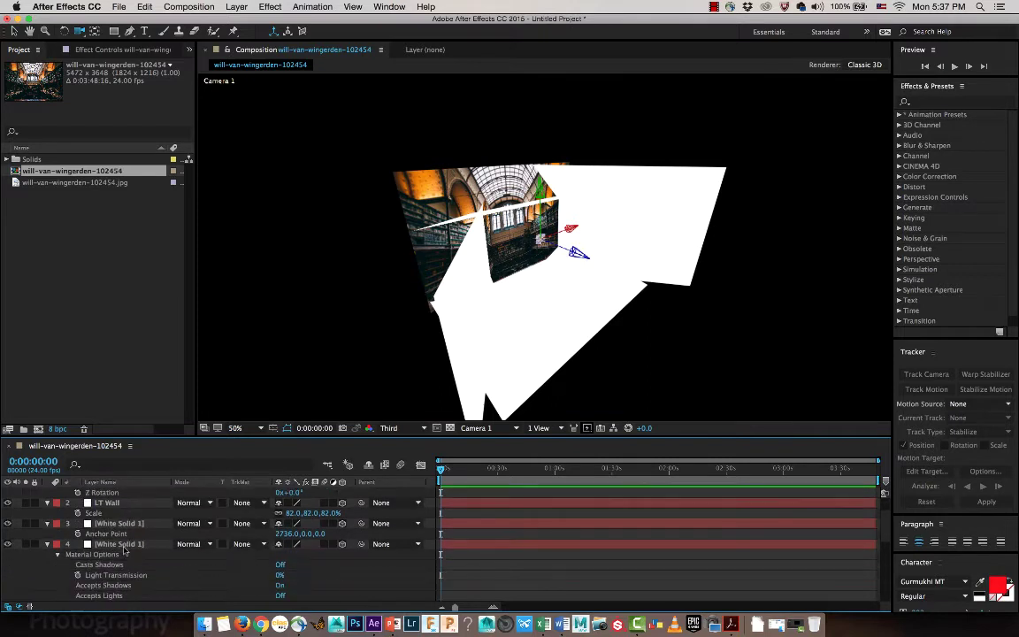
Collapse the expanded properties of all layers in the timeline
click(30, 514)
key(a)
key(a)
click(47, 492)
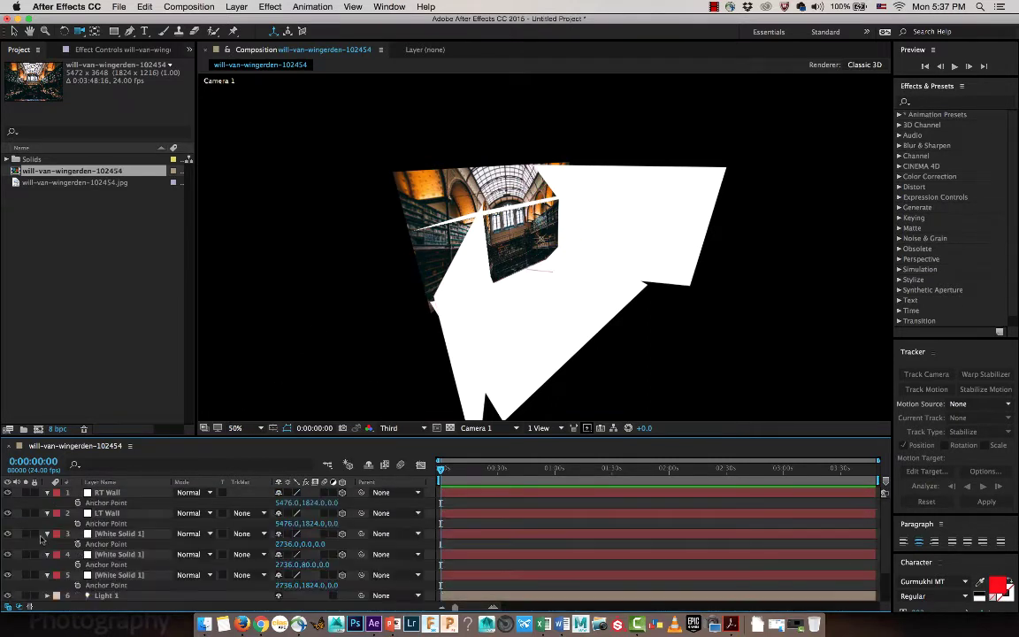
click(48, 491)
key(super+a)
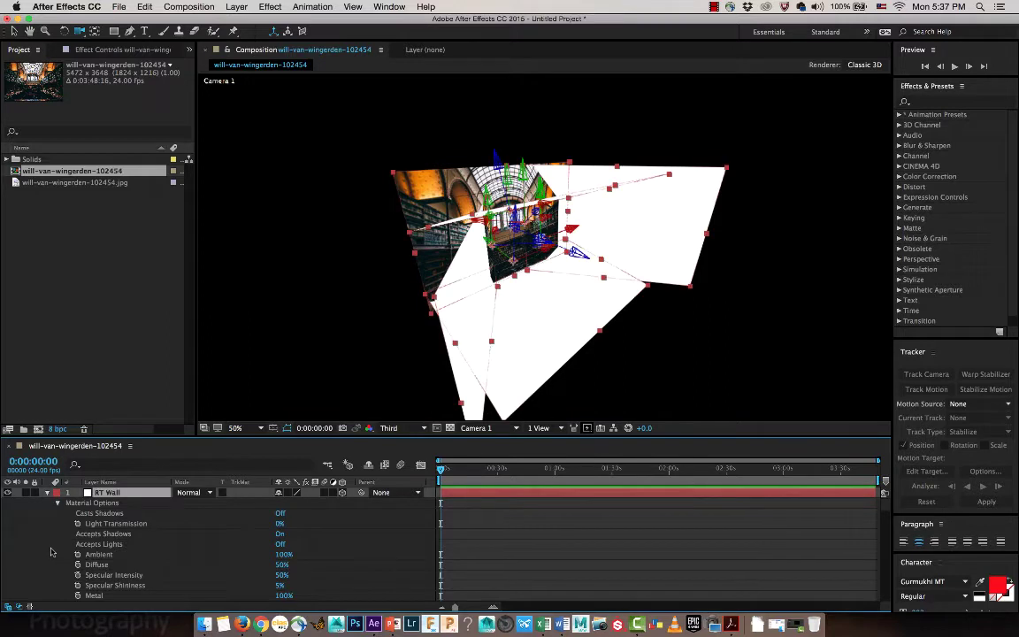
key(a)
key(a)
key(a)
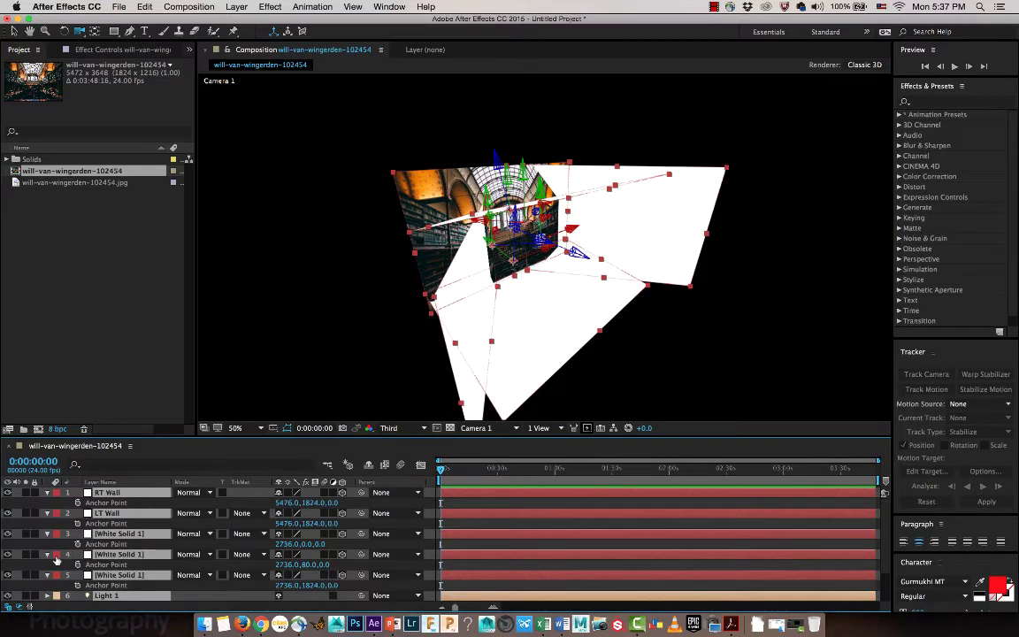
key(s)
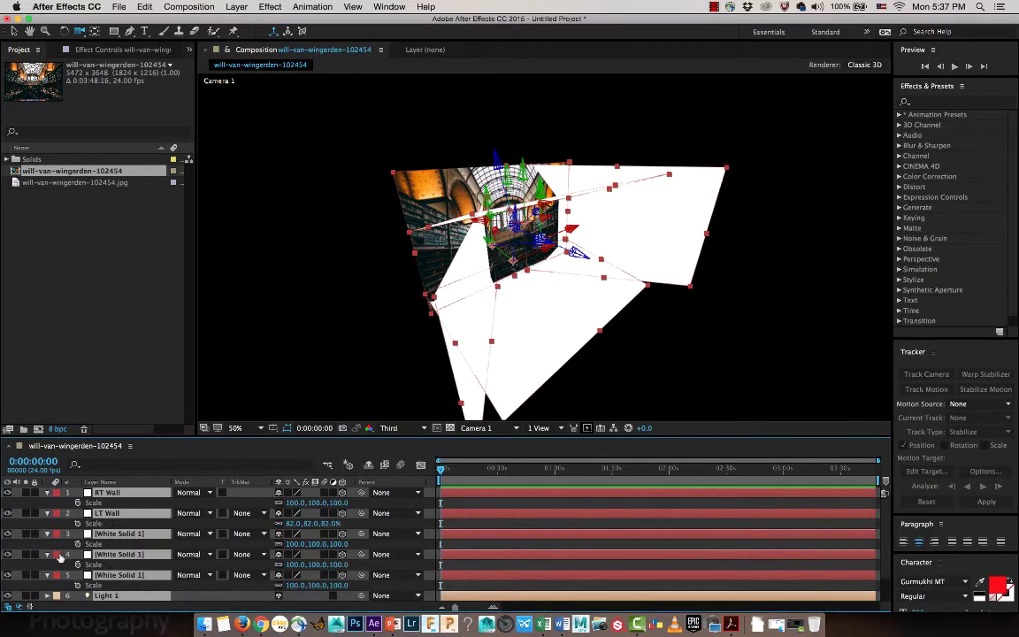
key(s)
click(101, 591)
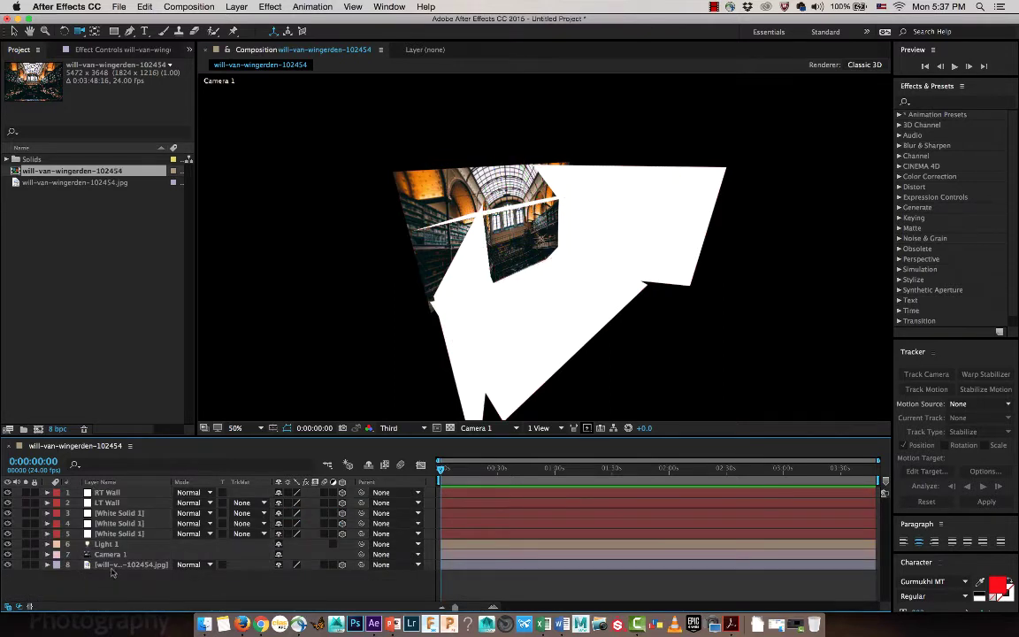
Expand the library photo layer's Material Options and check its Light Transmission setting
click(112, 568)
click(47, 565)
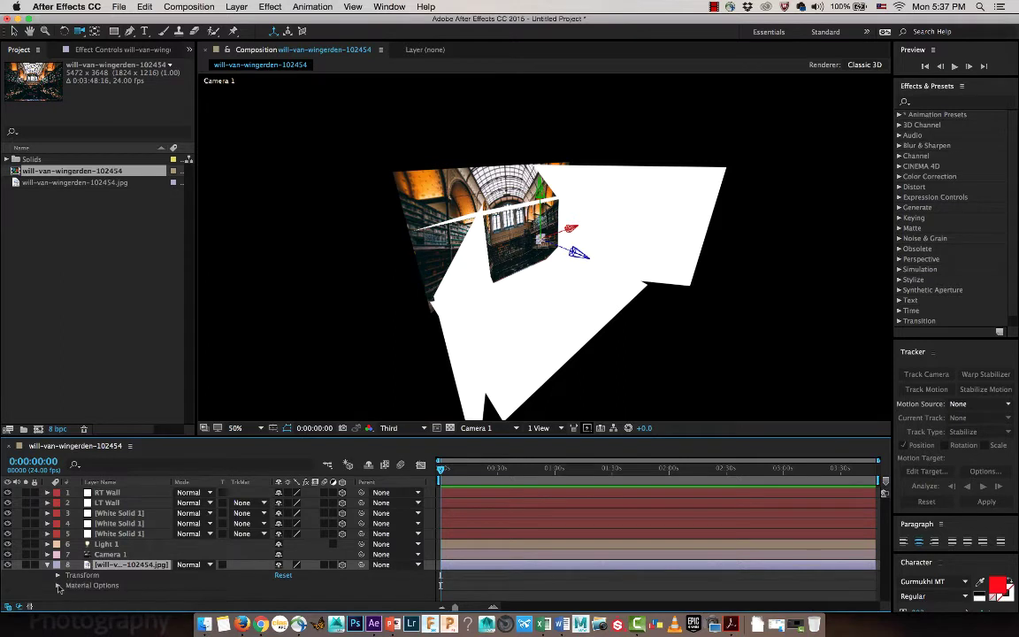
click(57, 584)
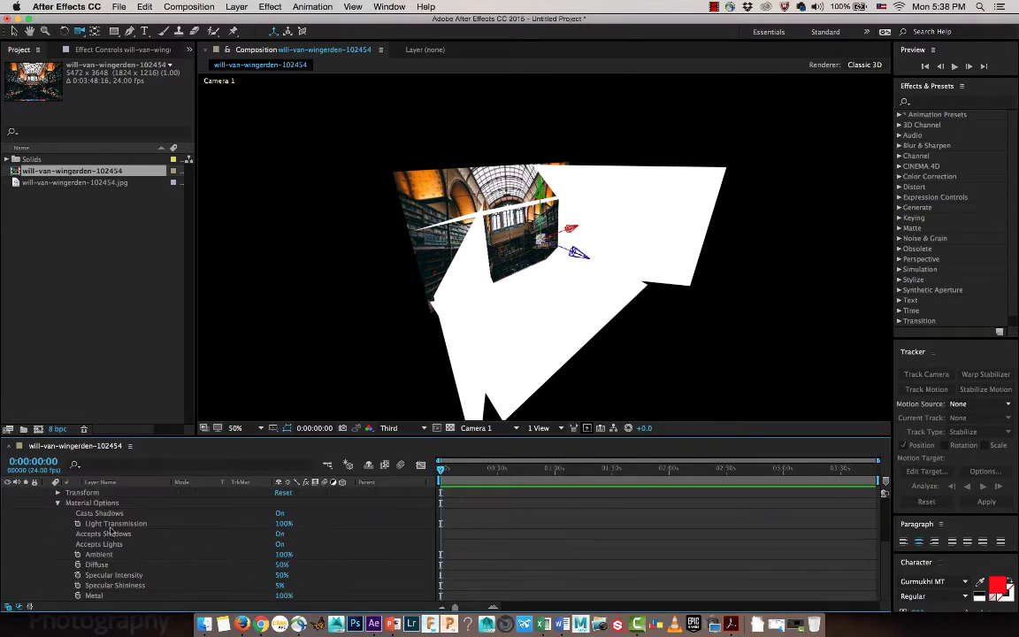
click(111, 526)
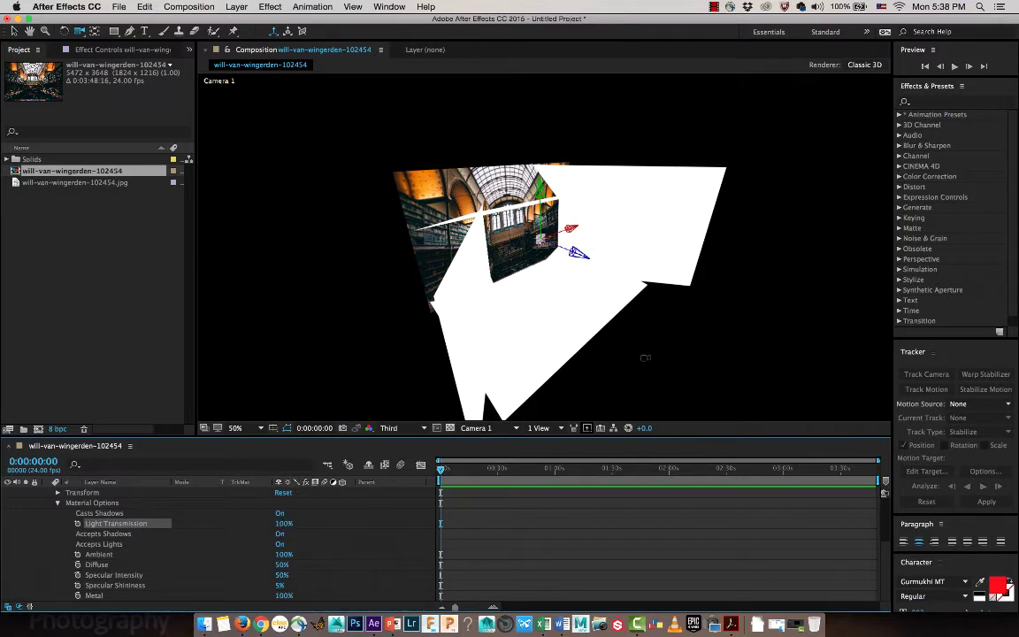
Orbit and move Camera 1 into the projected room until it faces the arched windows on the library's back wall
drag(645, 358, 591, 216)
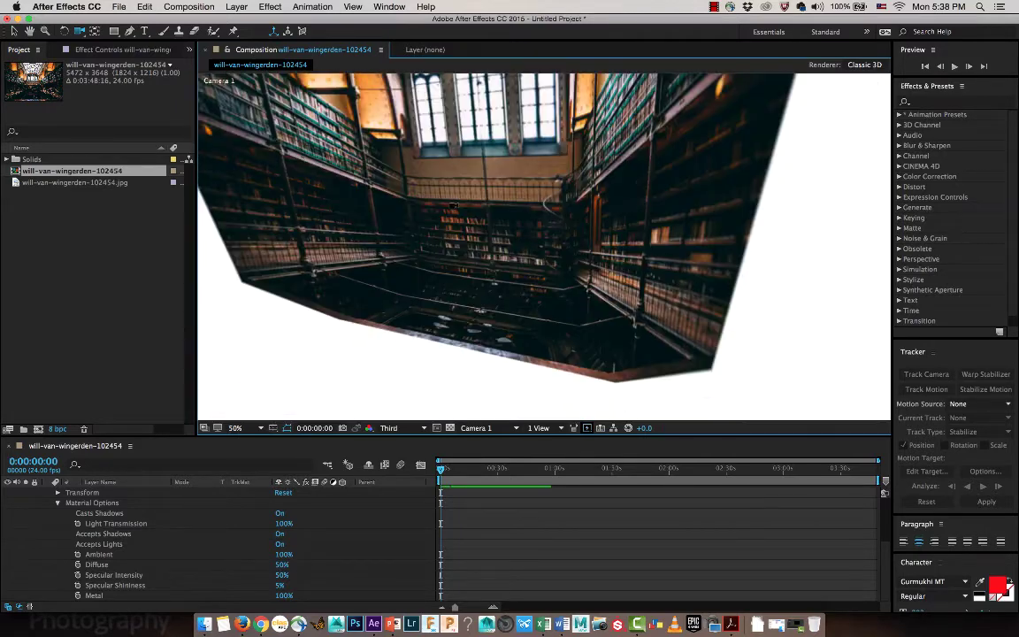
drag(481, 199, 485, 212)
drag(504, 260, 522, 400)
scroll(523, 398, down, 2)
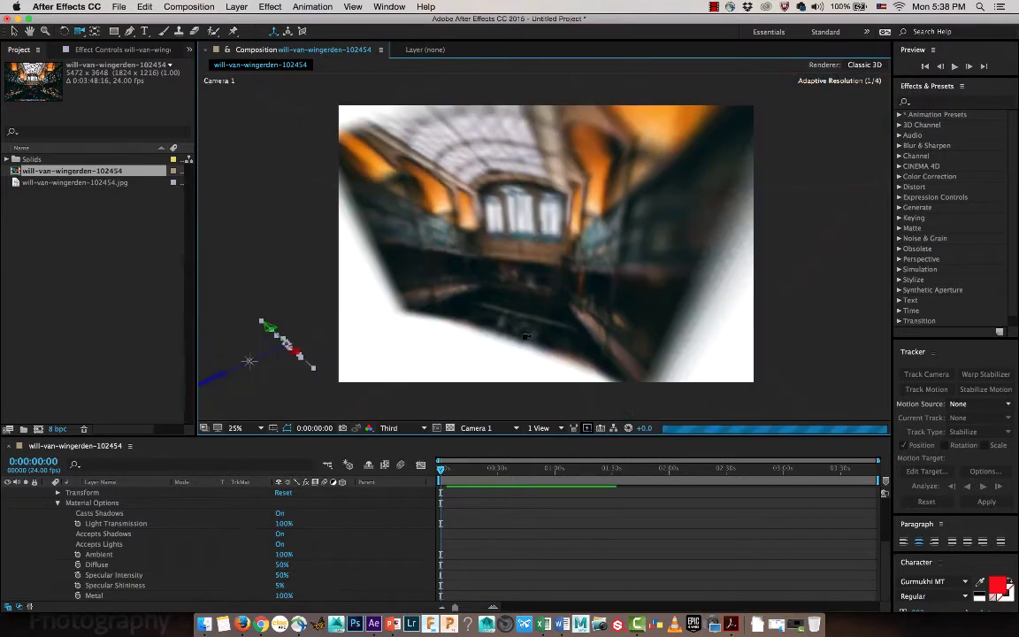
scroll(532, 230, up, 2)
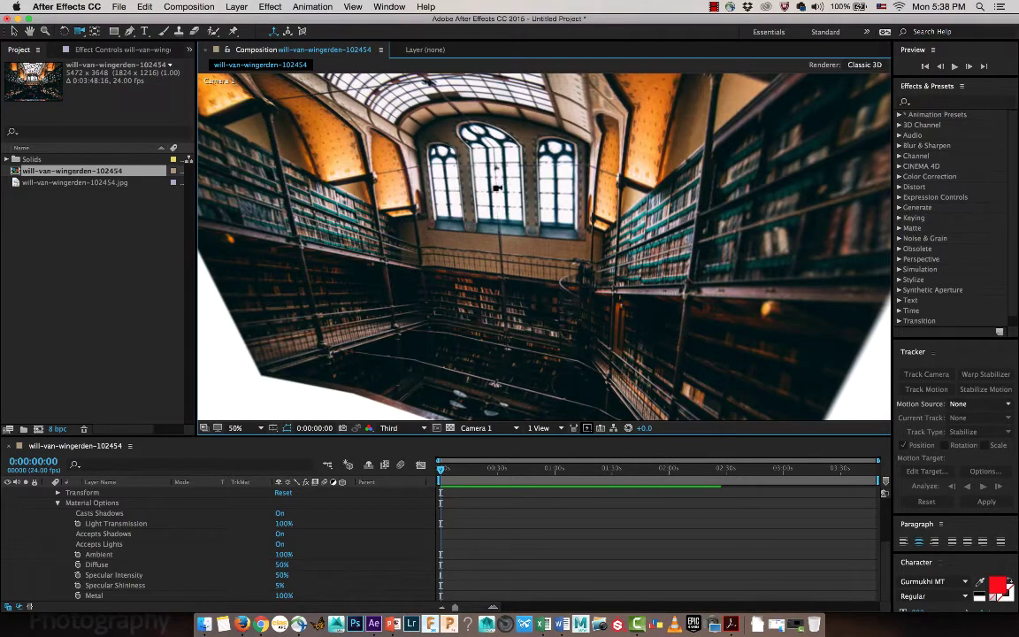
drag(513, 215, 566, 232)
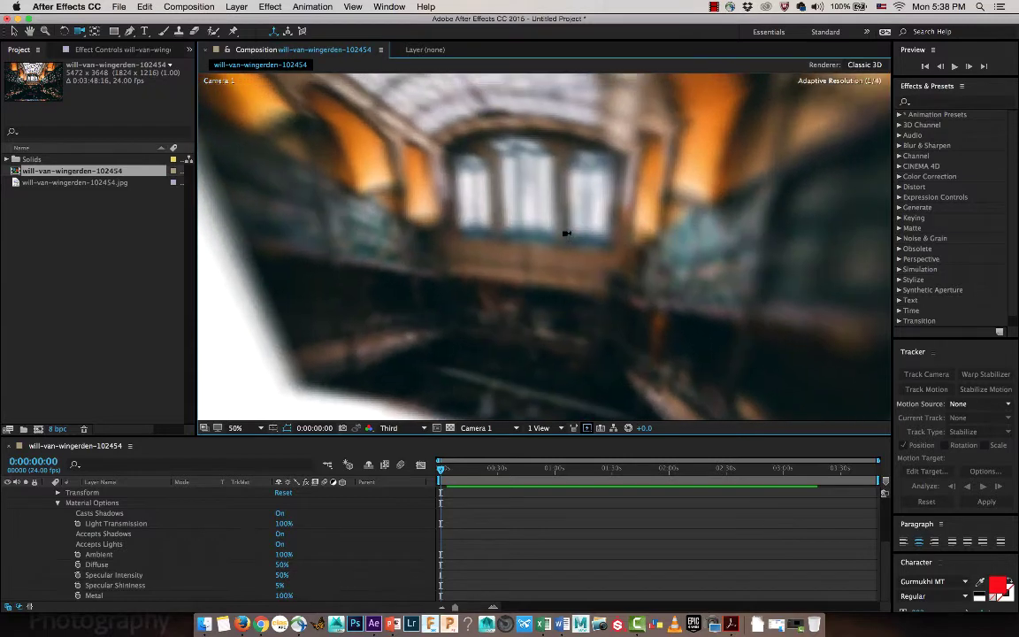
scroll(565, 233, up, 1)
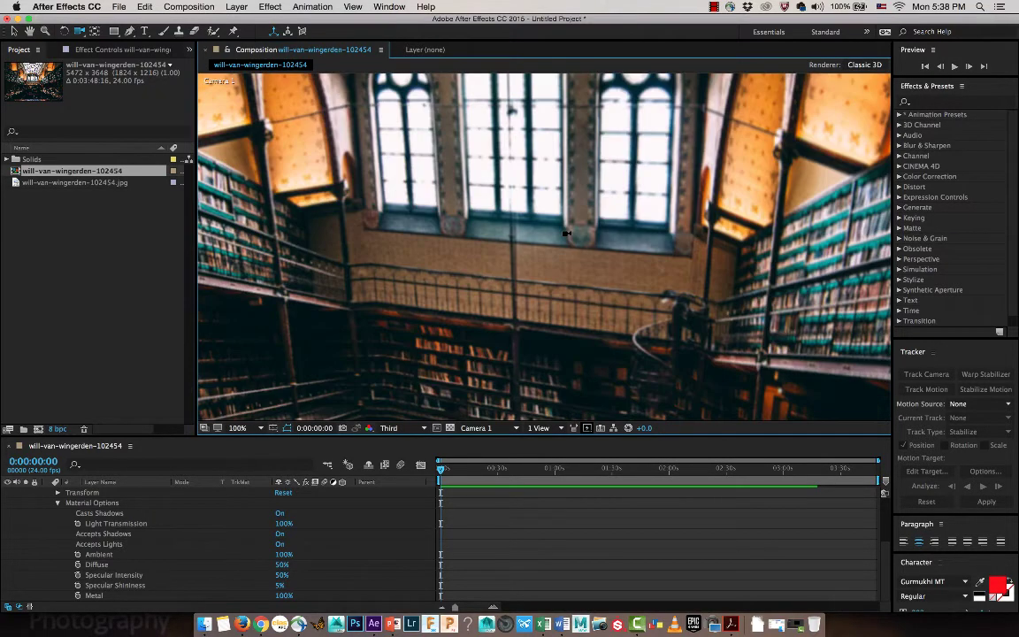
scroll(548, 234, down, 1)
drag(512, 237, 607, 237)
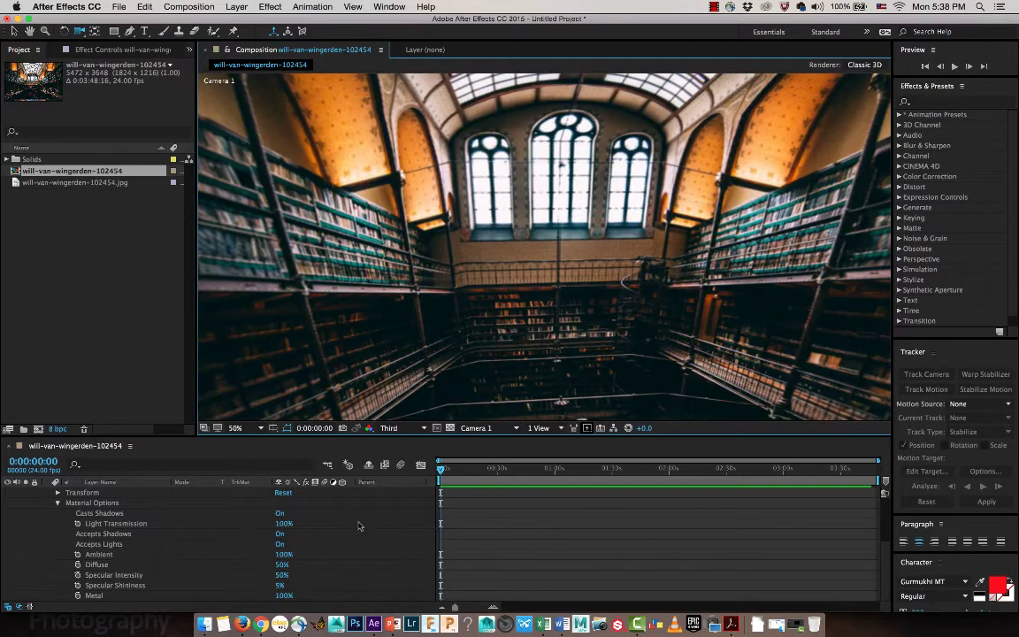
Collapse the library photo layer's expanded properties and select the Camera 1 layer
click(358, 524)
key(a)
key(a)
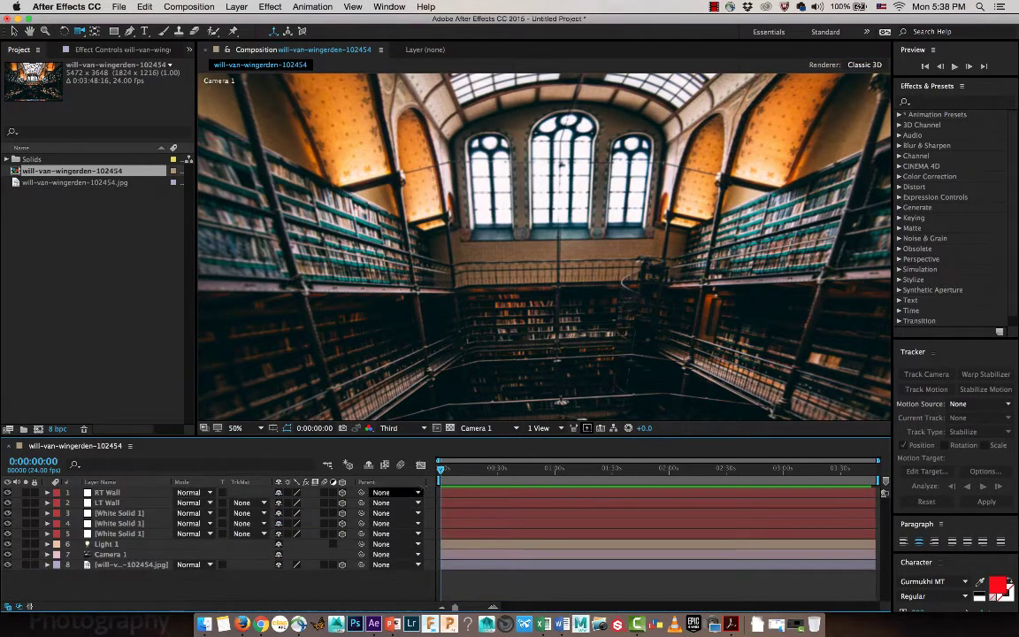
click(109, 554)
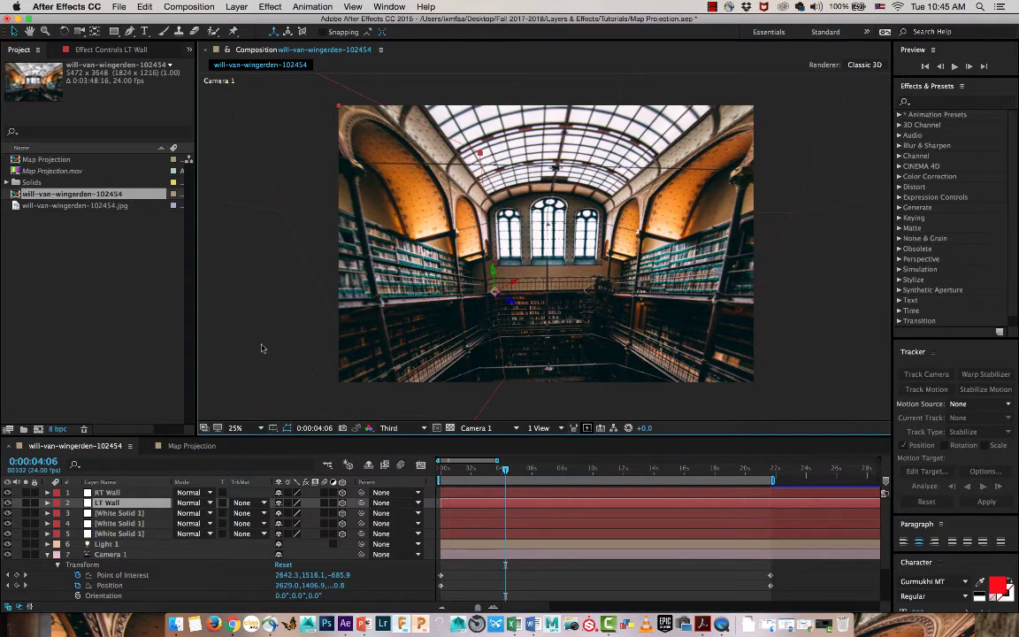
Switch to QuickTime Player and scrub through Map Projection.mov to examine the camera move through the library
click(724, 608)
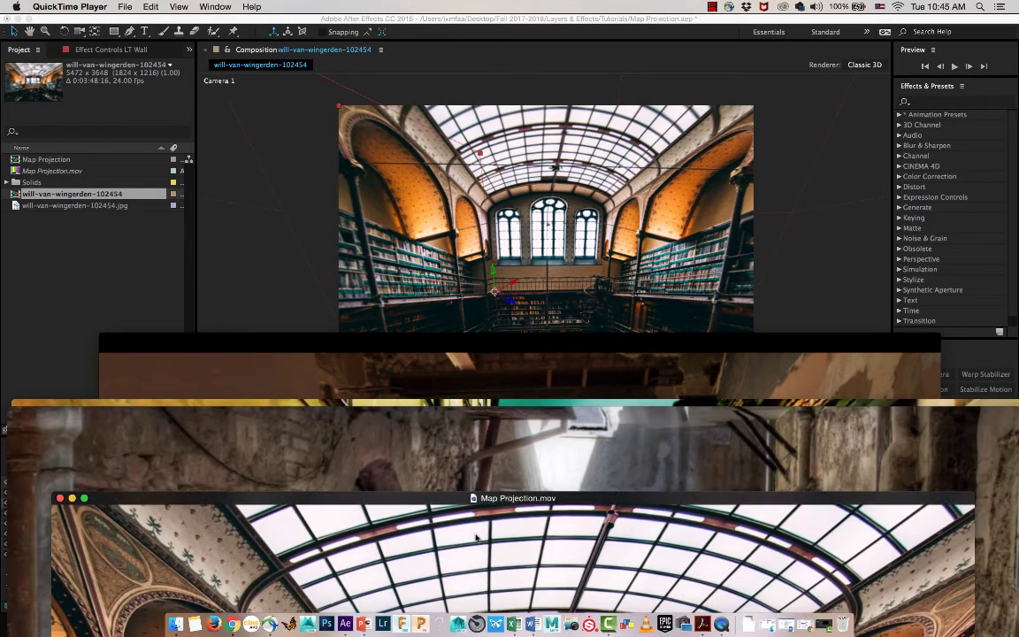
drag(478, 498, 453, 39)
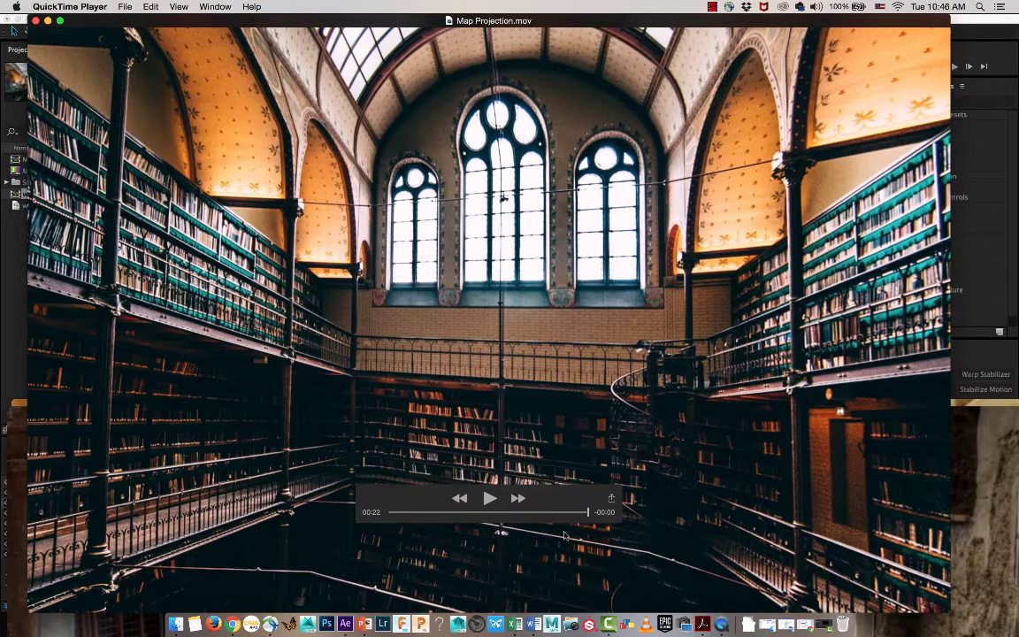
click(468, 512)
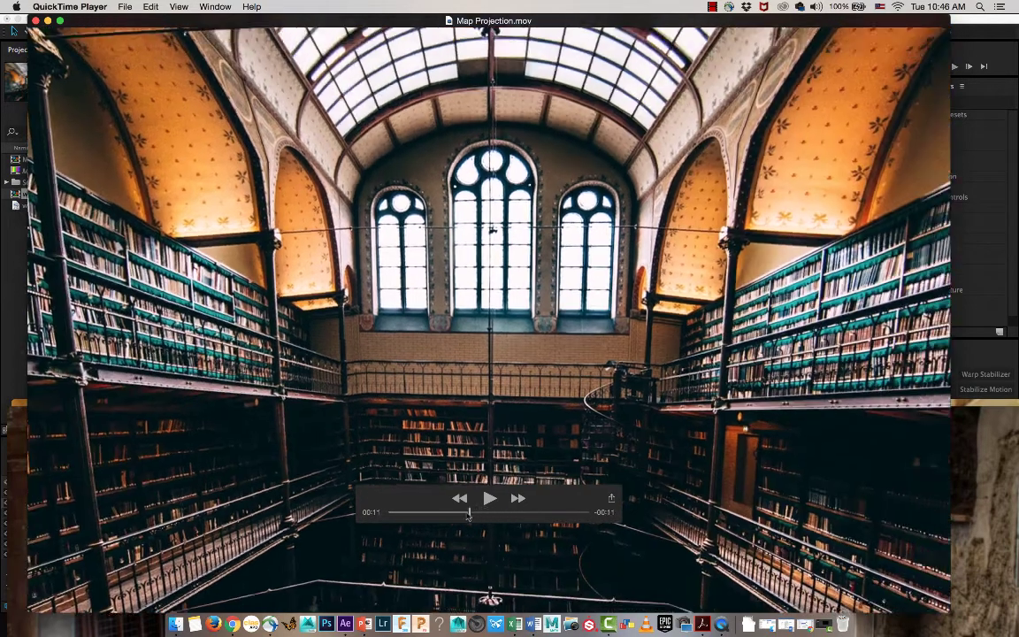
drag(469, 515, 385, 518)
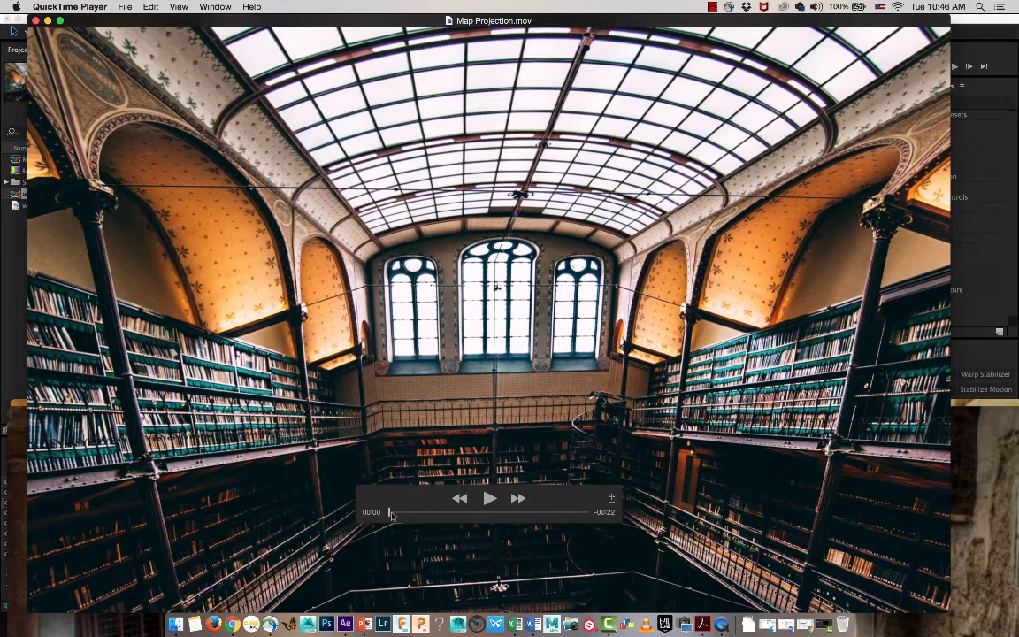
drag(395, 517, 699, 586)
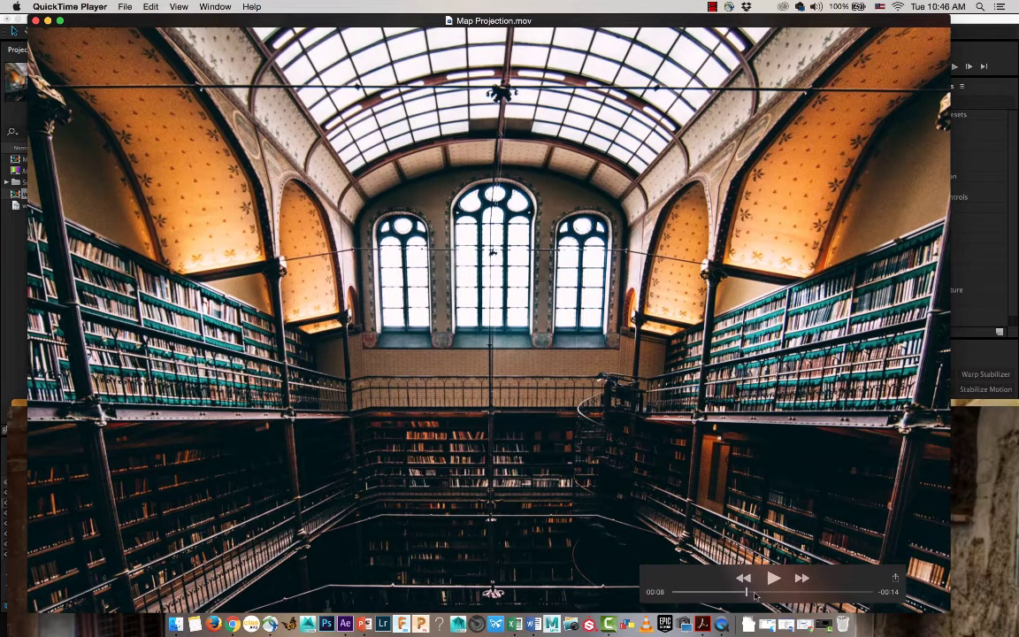
drag(755, 596, 798, 598)
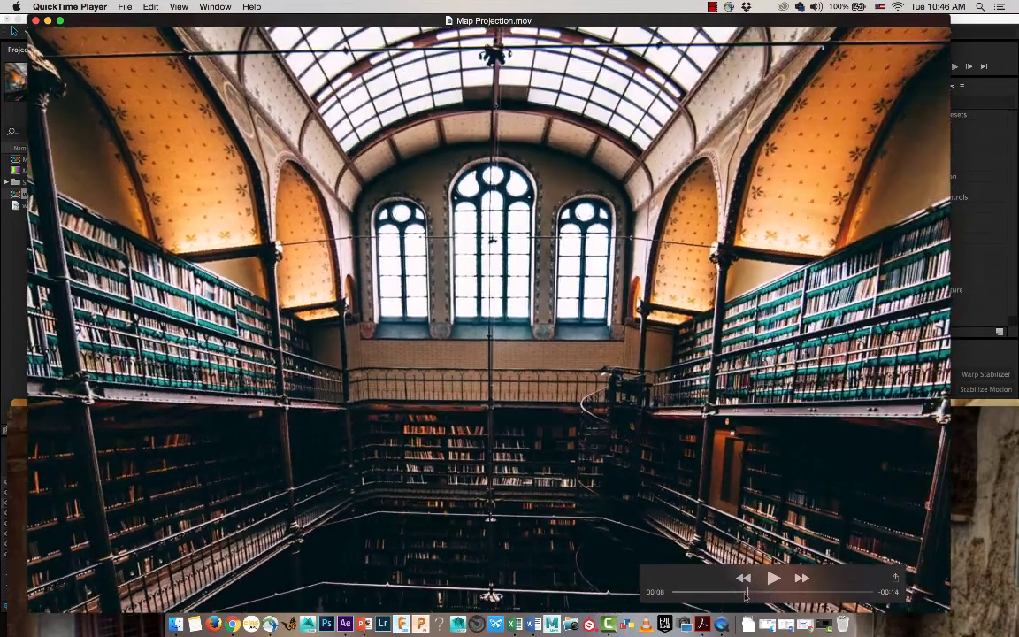
drag(745, 594, 815, 590)
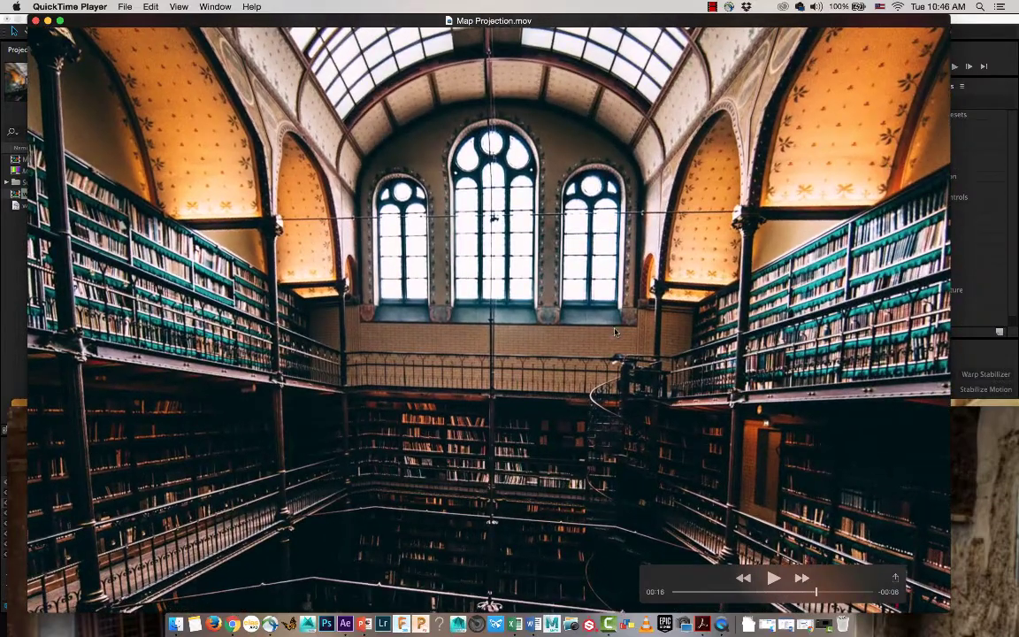
Close Map Projection.mov and show the stone alley projection example full screen
key(super+w)
drag(552, 483, 525, 84)
drag(556, 248, 558, 267)
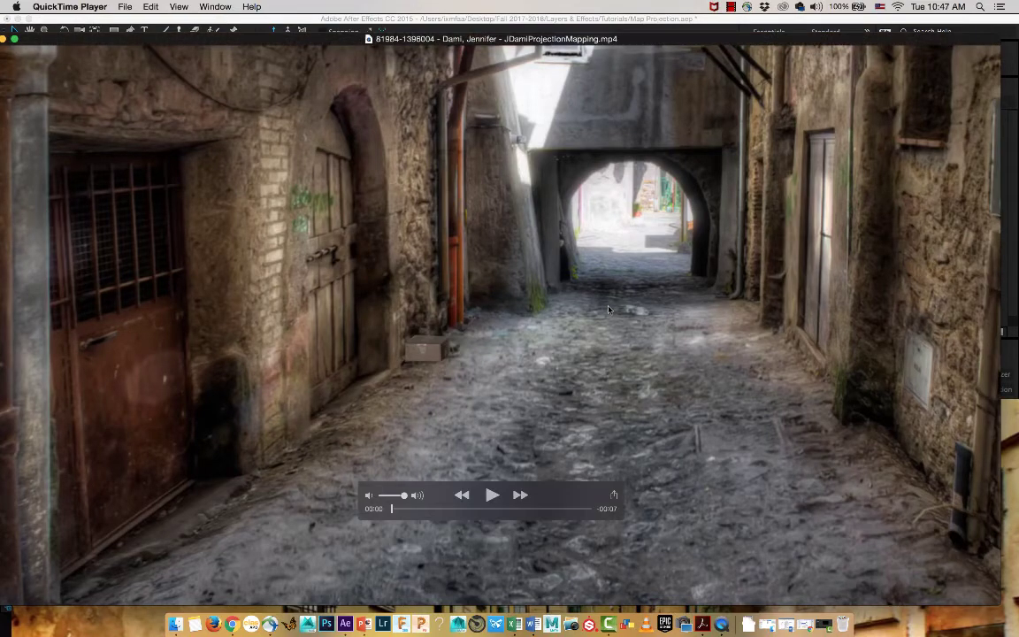
drag(644, 289, 612, 273)
key(super+f)
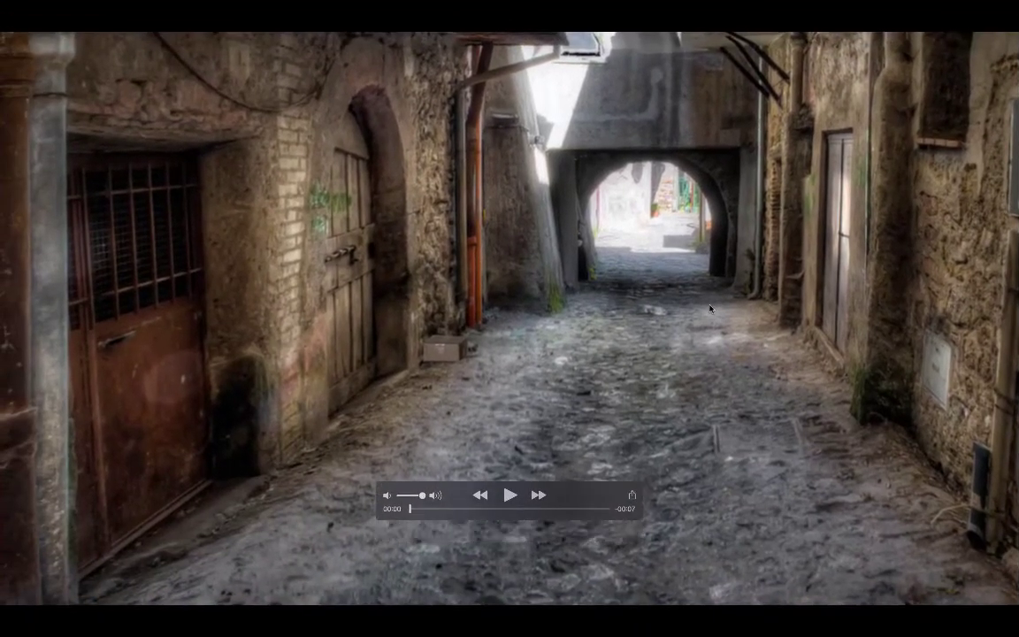
Play the stone alley example and scrub back and forth to examine the box beside the wall during the camera move
key(space)
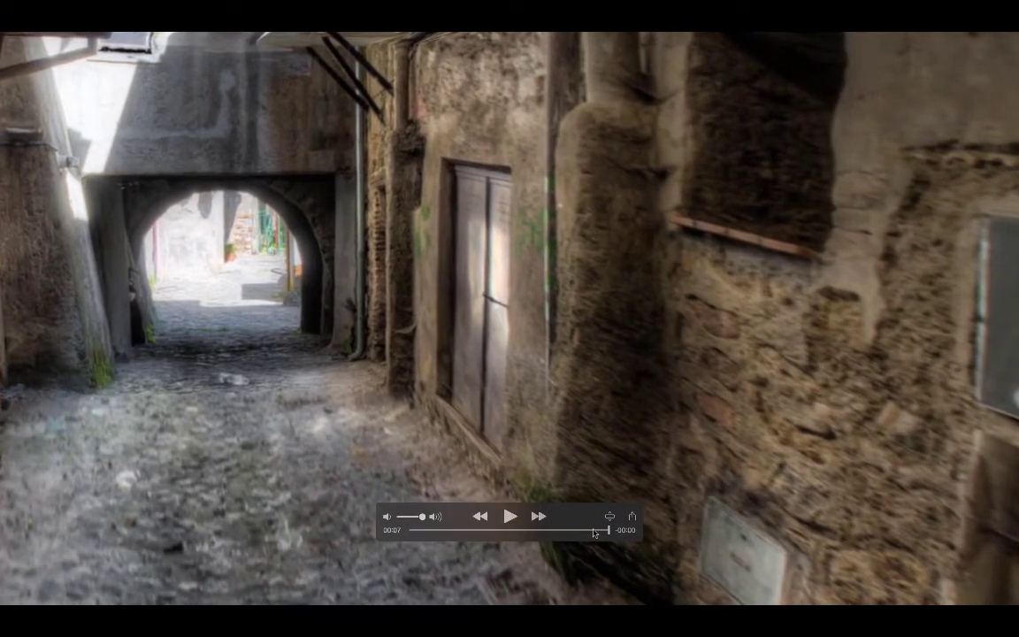
drag(594, 531, 535, 540)
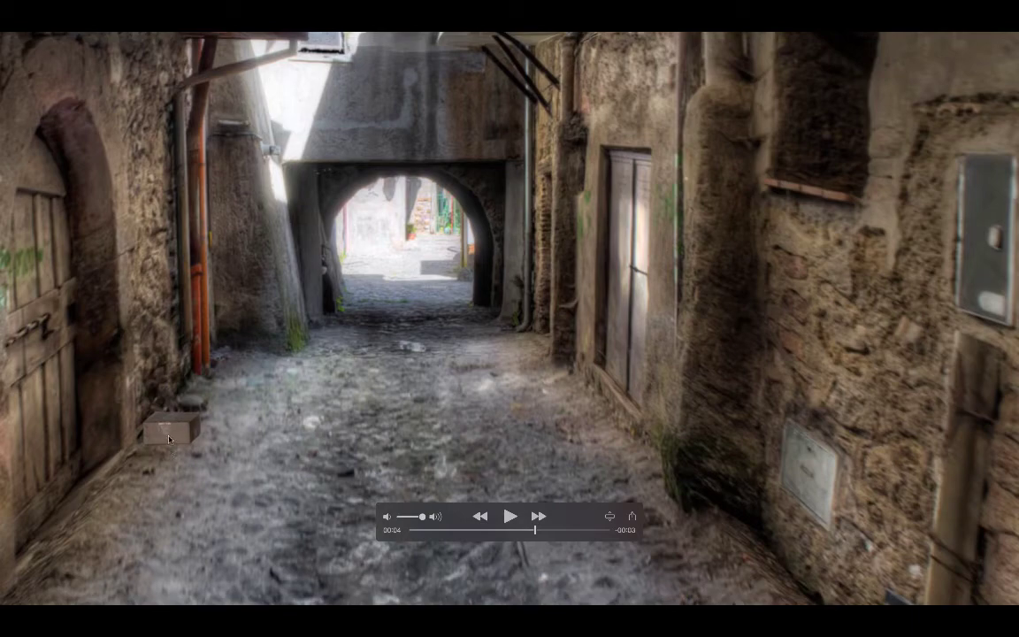
drag(489, 530, 409, 530)
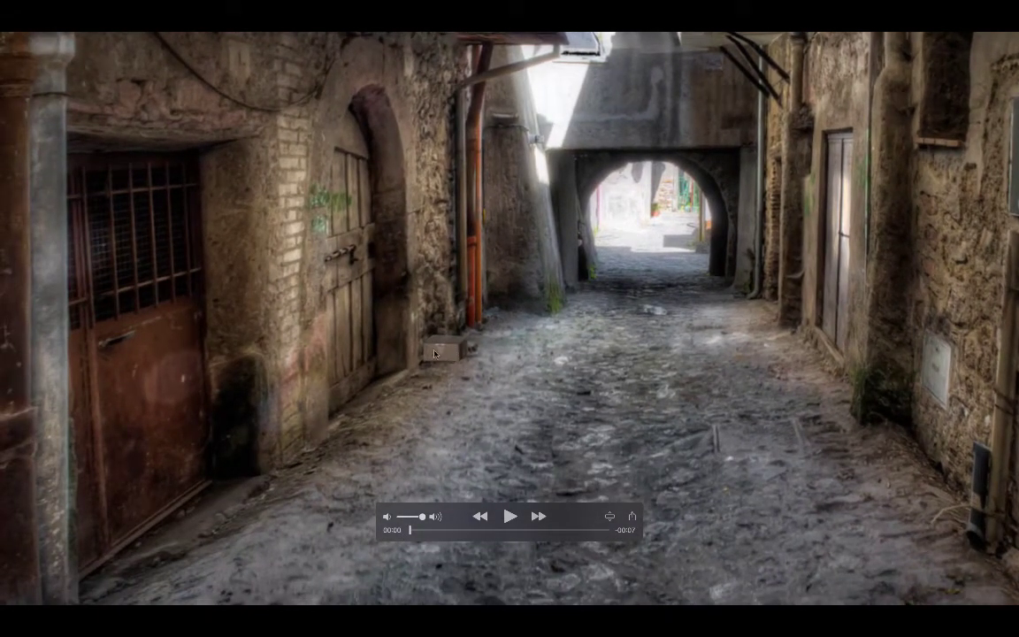
drag(409, 530, 541, 530)
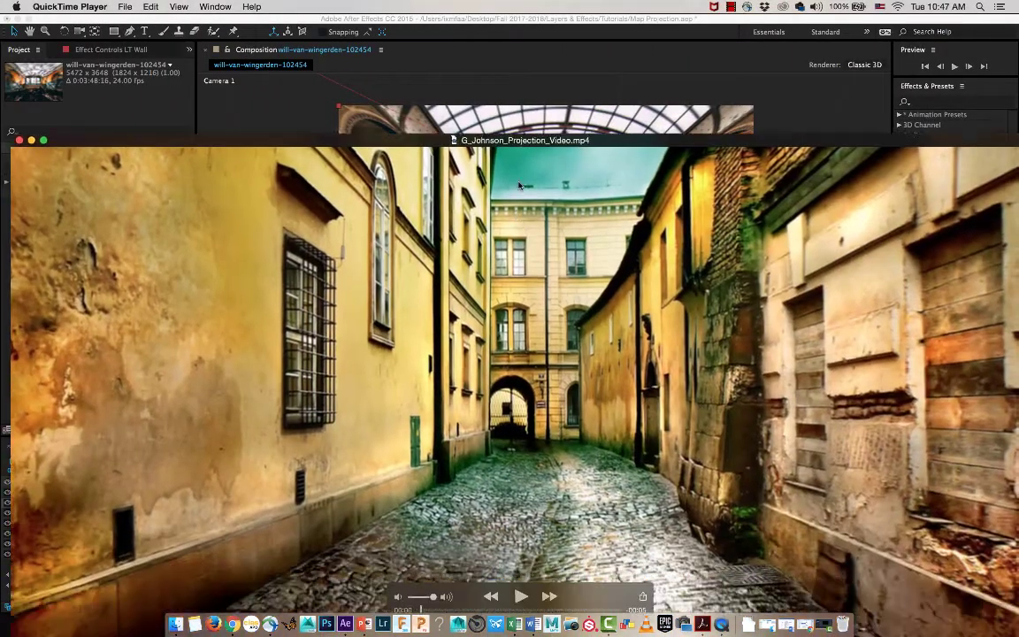
Play the yellow cobblestone street example full screen and scrub through it to examine the window grille and walls
double_click(520, 186)
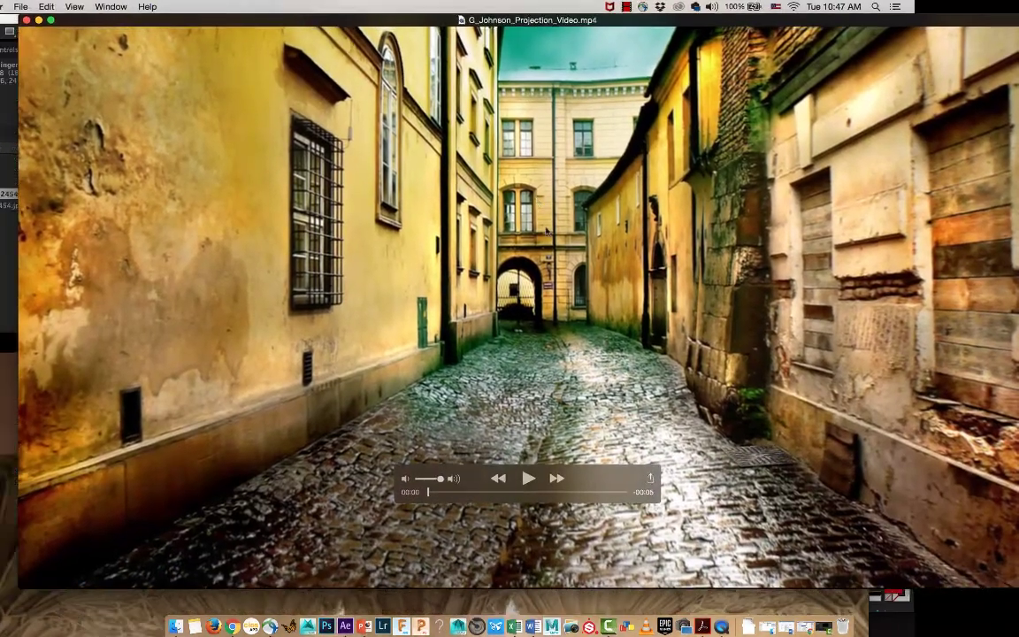
key(space)
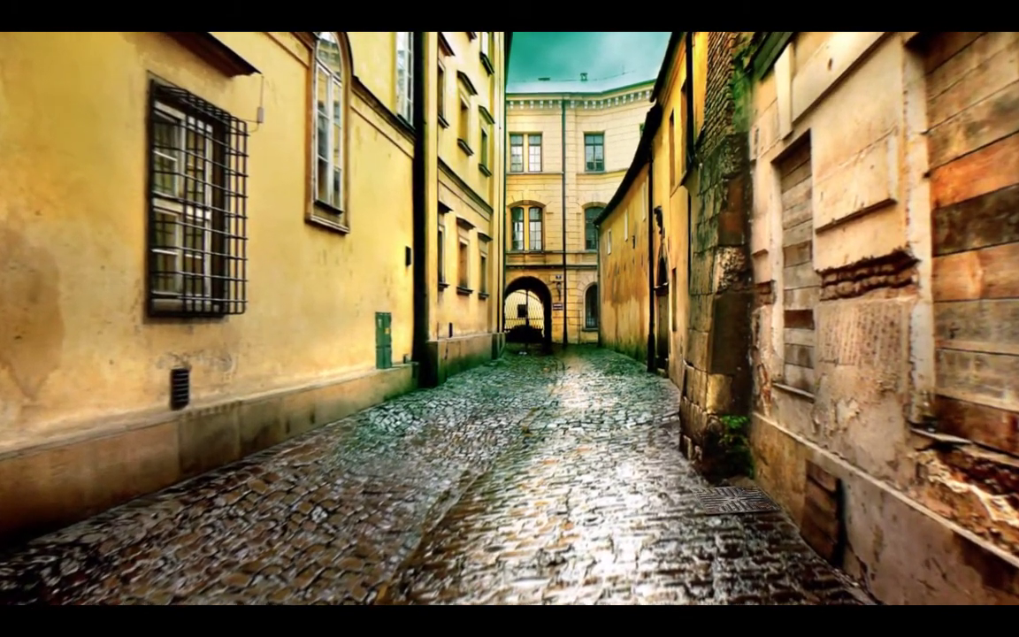
drag(595, 531, 537, 529)
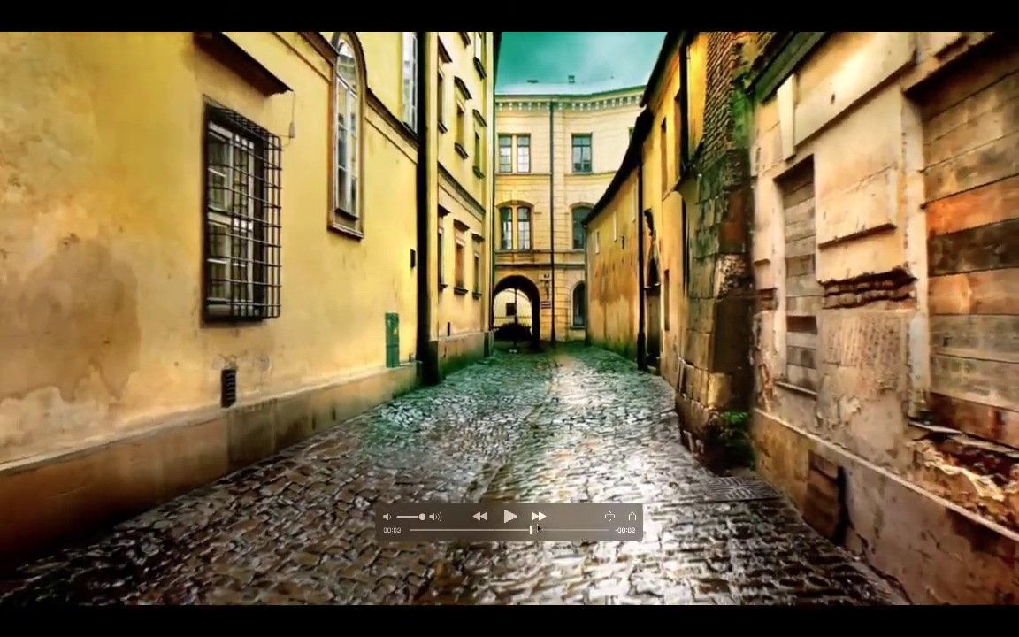
click(437, 530)
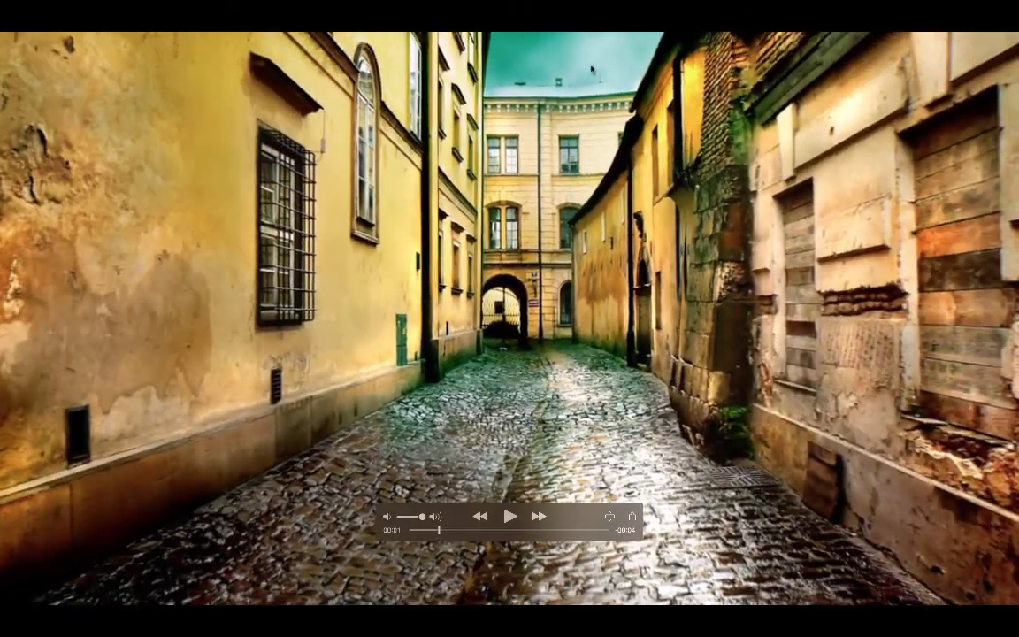
drag(485, 532, 578, 540)
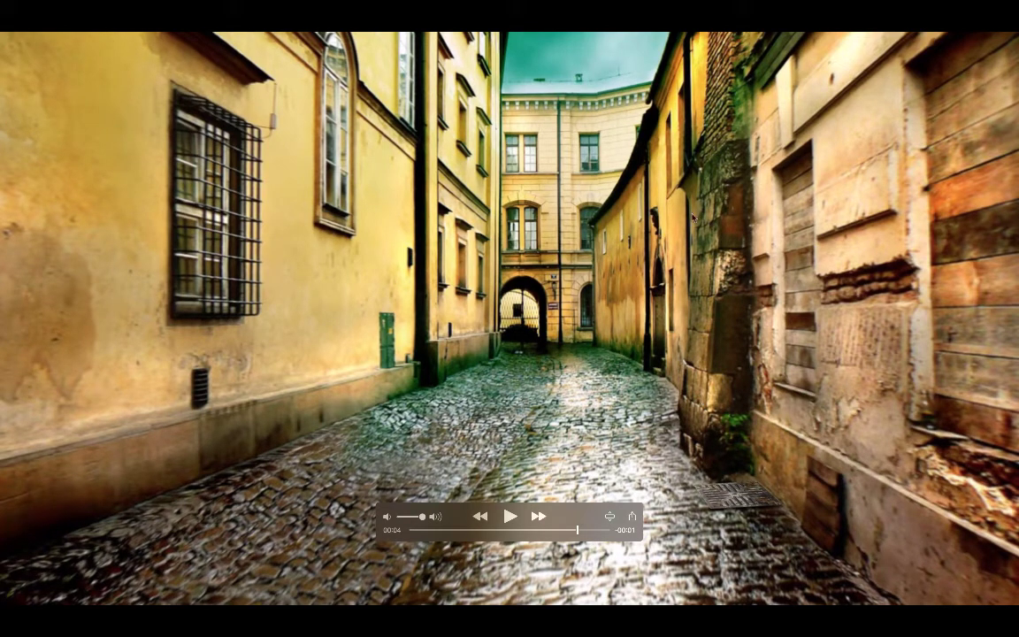
drag(575, 530, 404, 530)
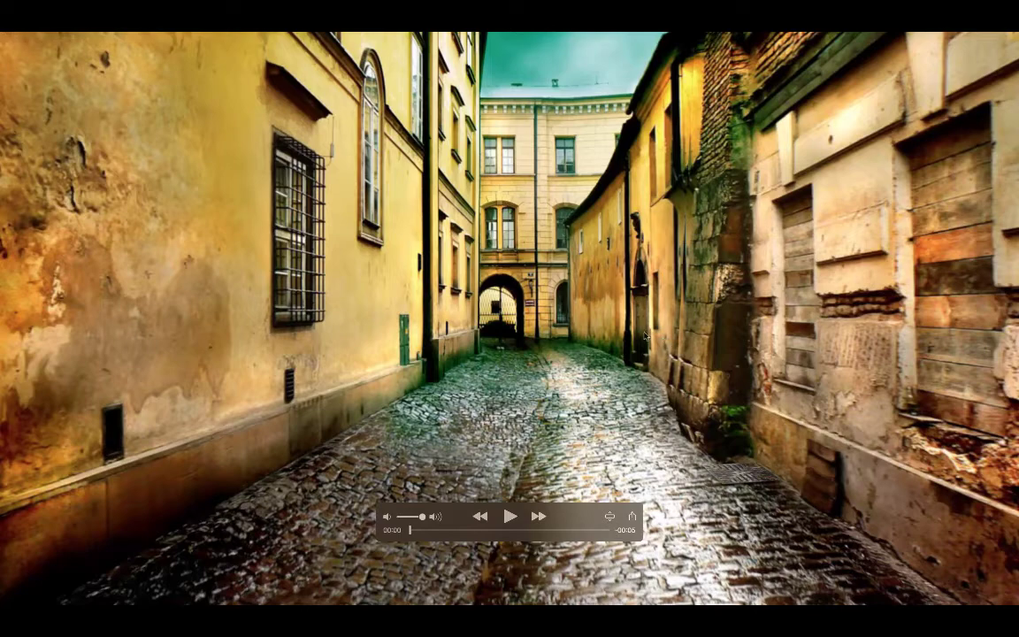
drag(410, 531, 519, 531)
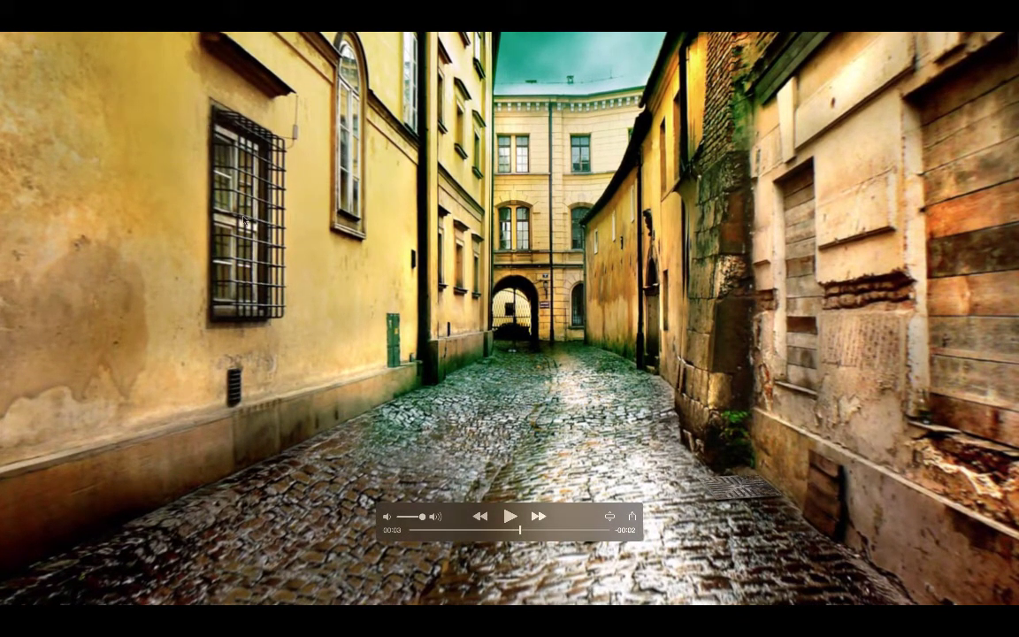
key(Escape)
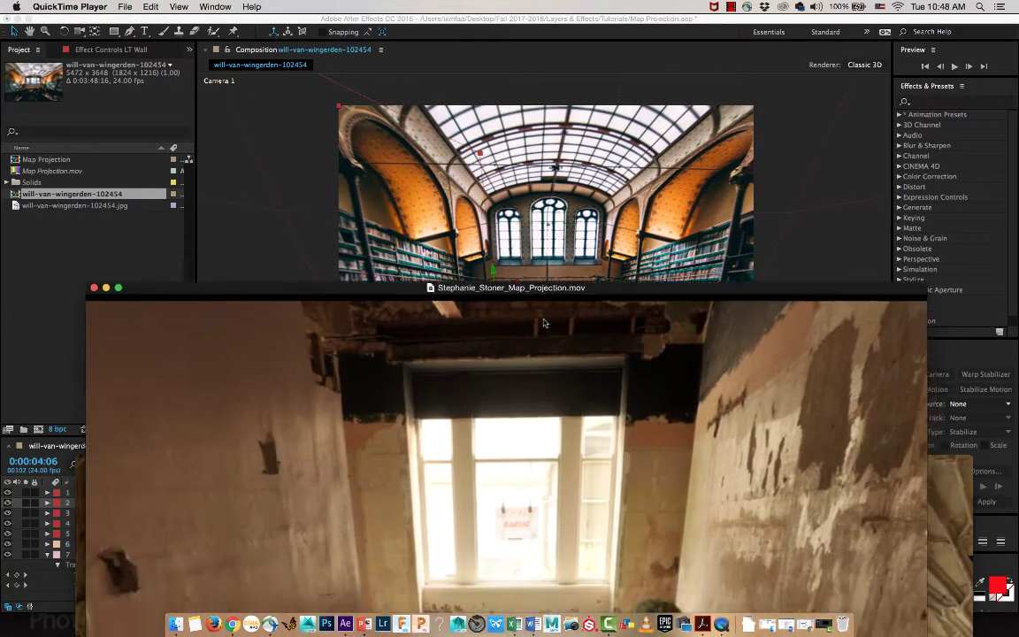
Play the projection example of the derelict room with the potted plant full screen
key(super+f)
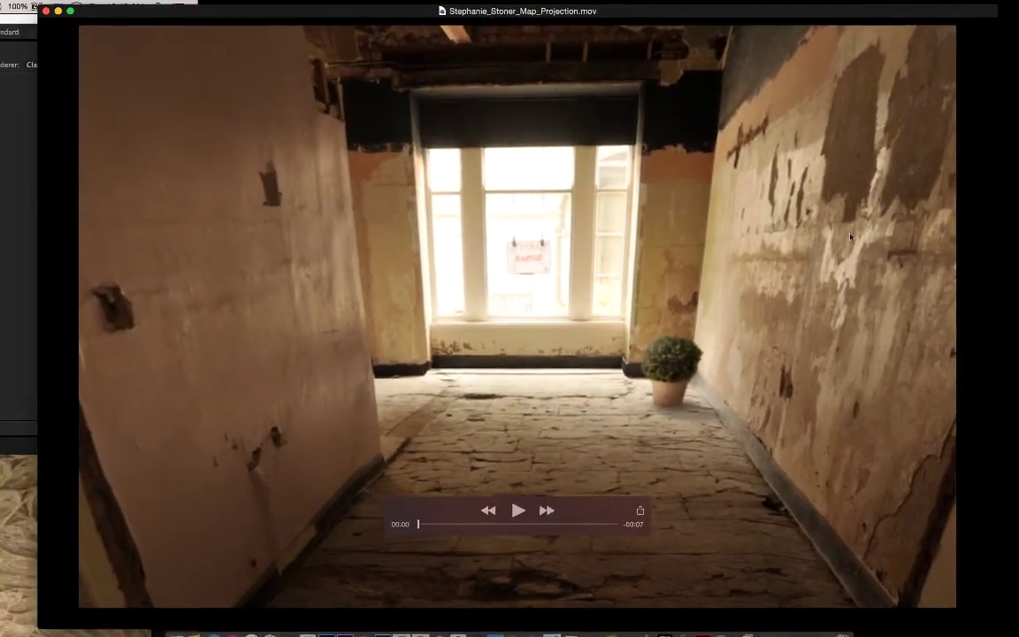
key(space)
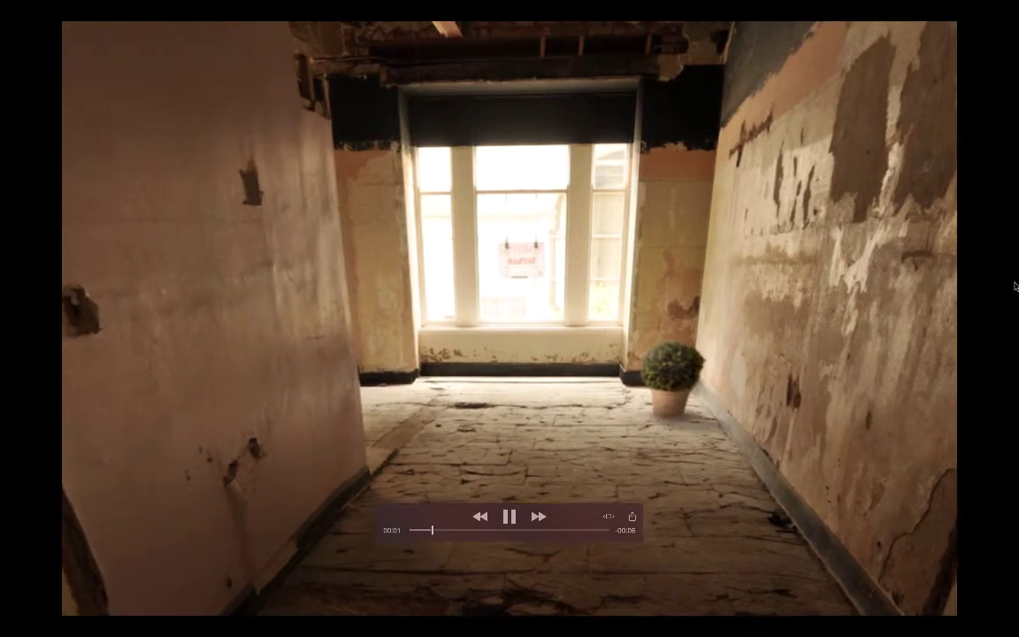